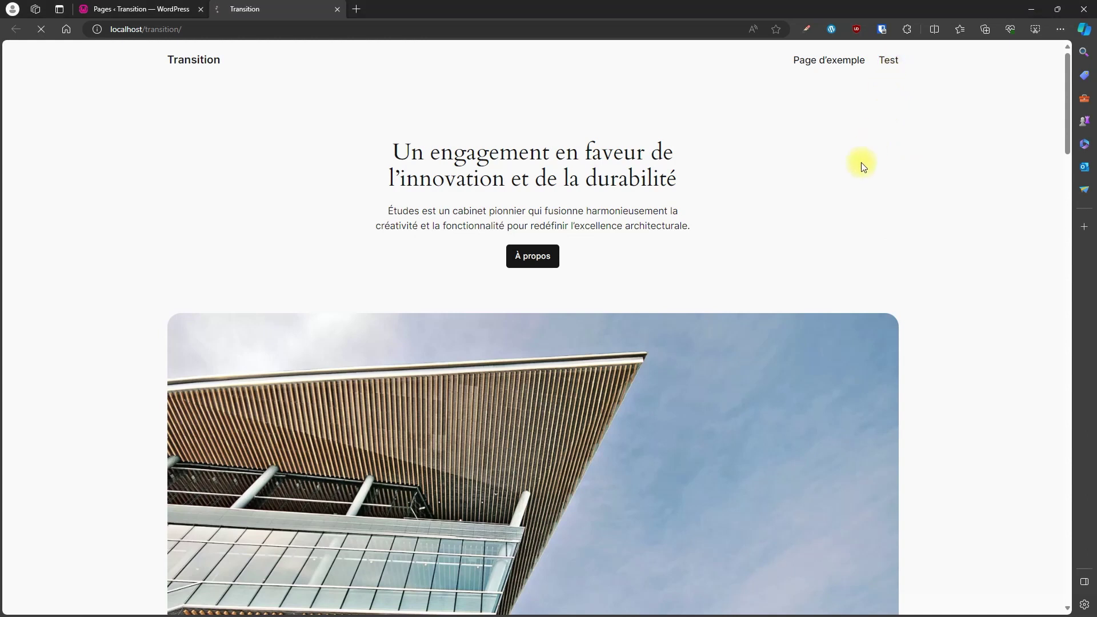
Examine the scroll transitions between the banner blocks on the site's Test page and return to the home page.
scroll(799, 220, "down", 5)
scroll(798, 216, "down", 10)
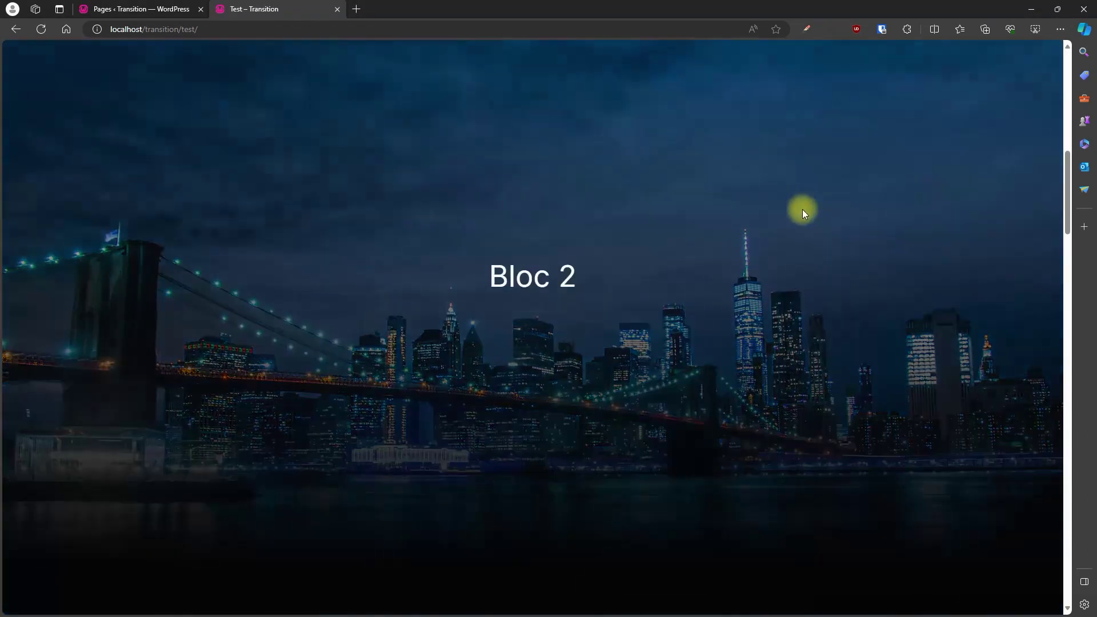
scroll(806, 214, "down", 8)
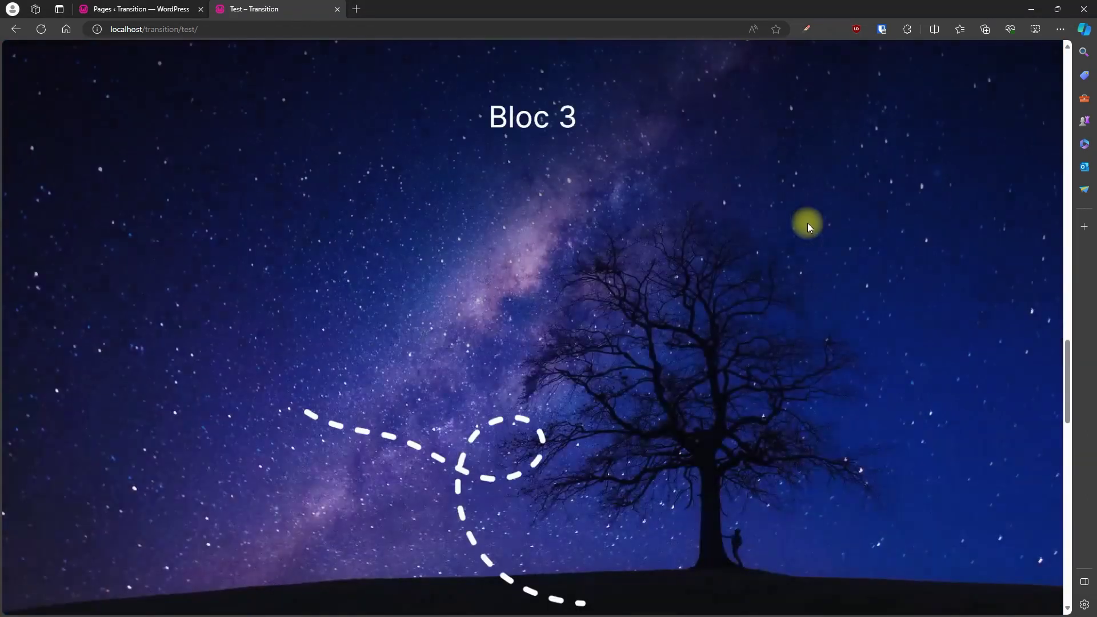
scroll(822, 242, "up", 20)
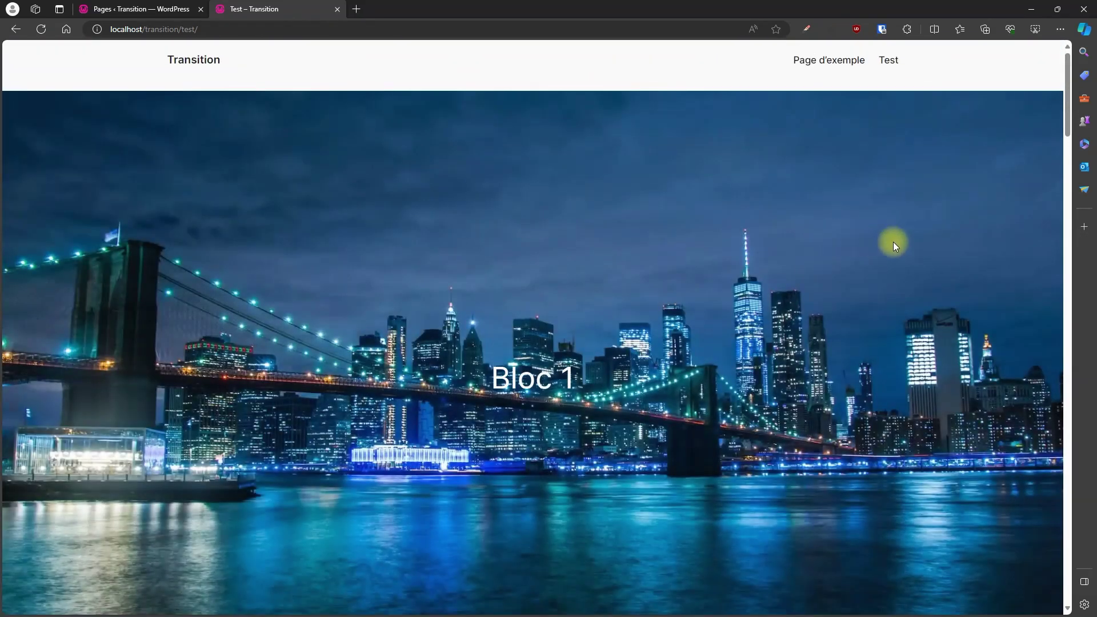
scroll(687, 263, "down", 2)
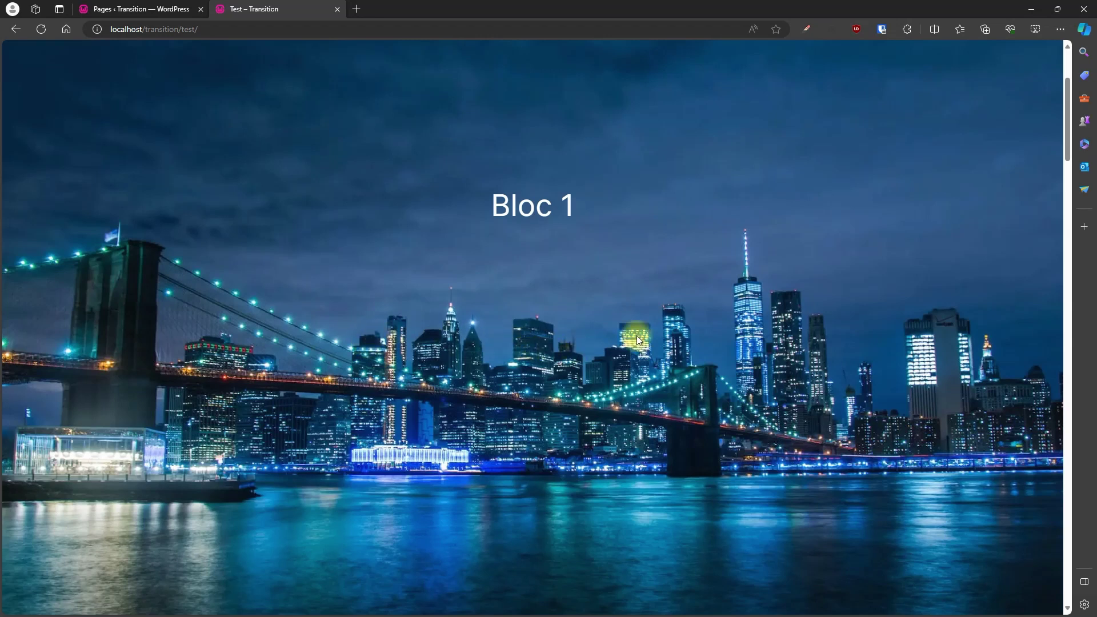
scroll(632, 351, "down", 2)
scroll(632, 351, "up", 3)
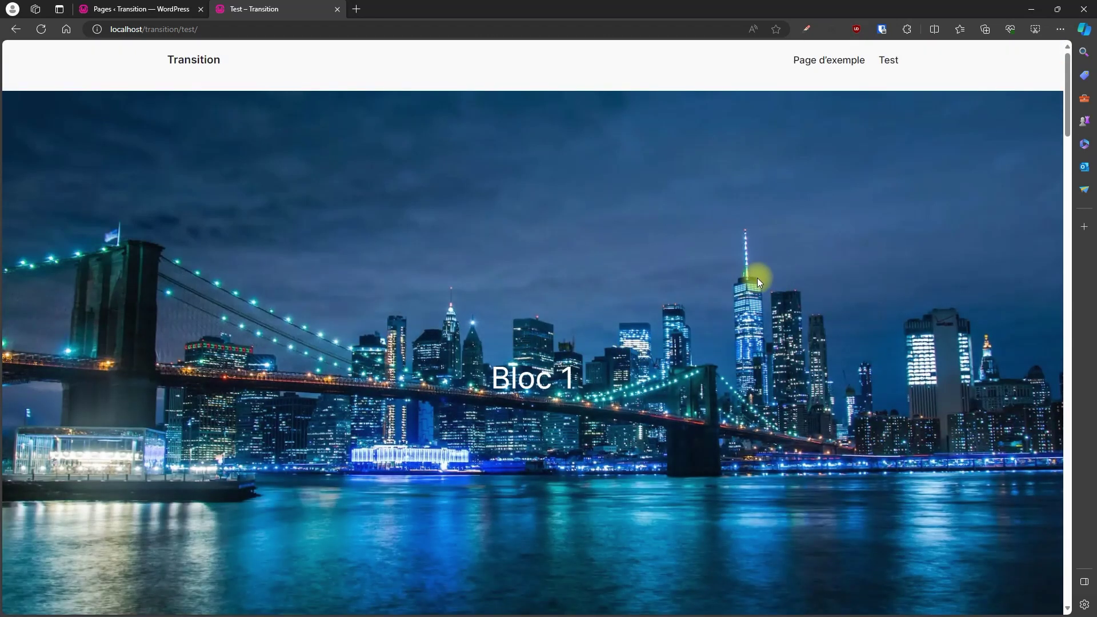
scroll(756, 278, "down", 2)
scroll(748, 293, "up", 2)
left_click(190, 66)
Add a new page in the WordPress admin and title it "Bannière".
left_click(140, 9)
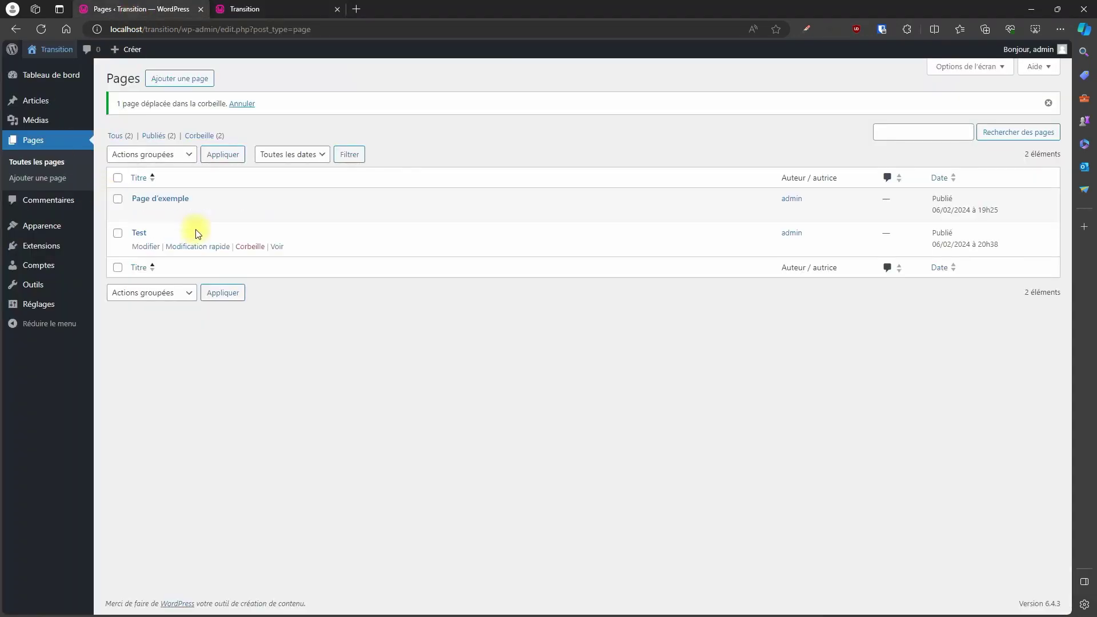
left_click(176, 81)
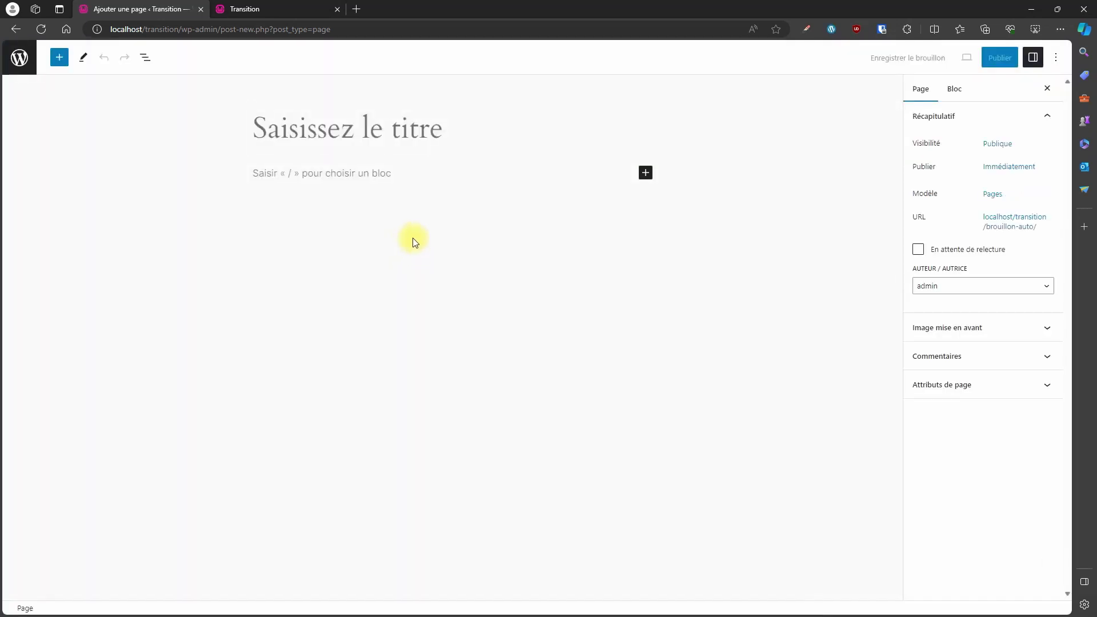
type("Bannière")
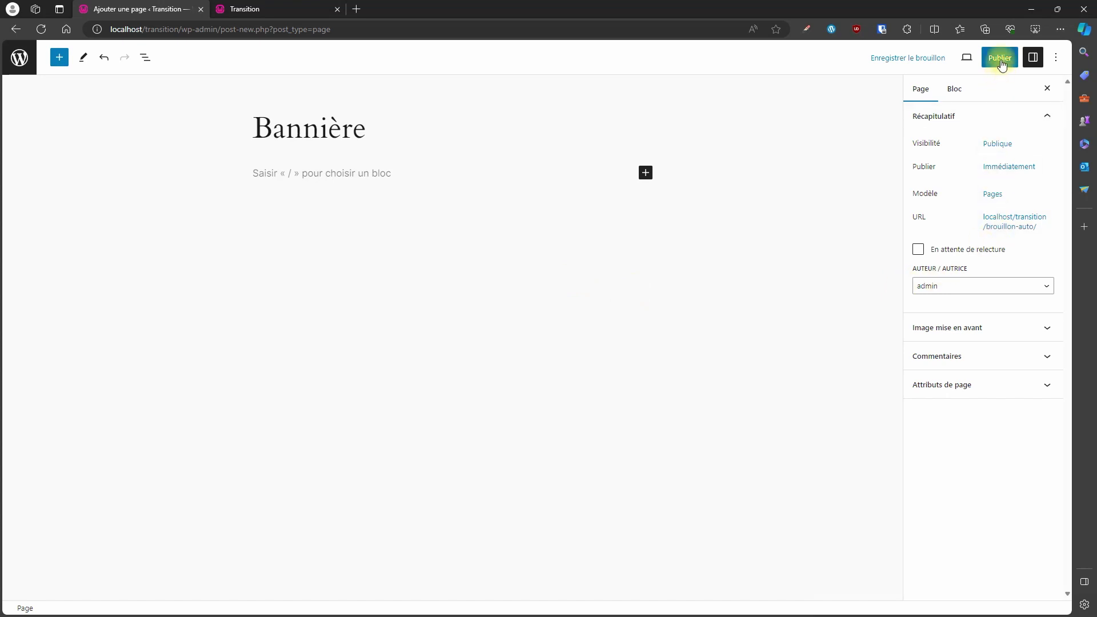
Assign the Test template to the Bannière page and publish it.
left_click(1002, 195)
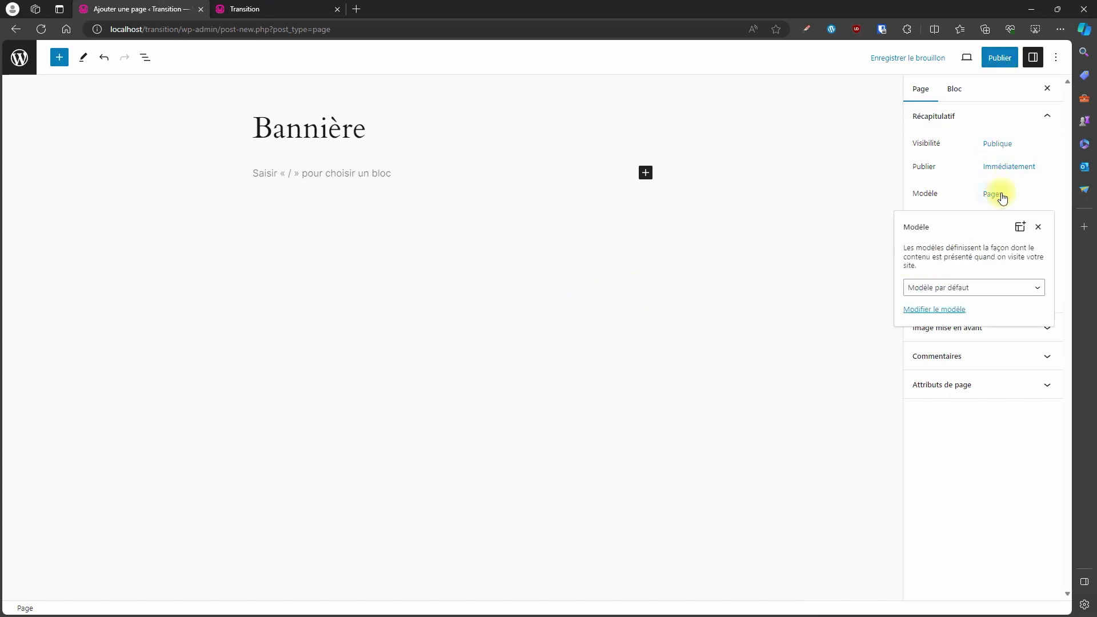
left_click(955, 287)
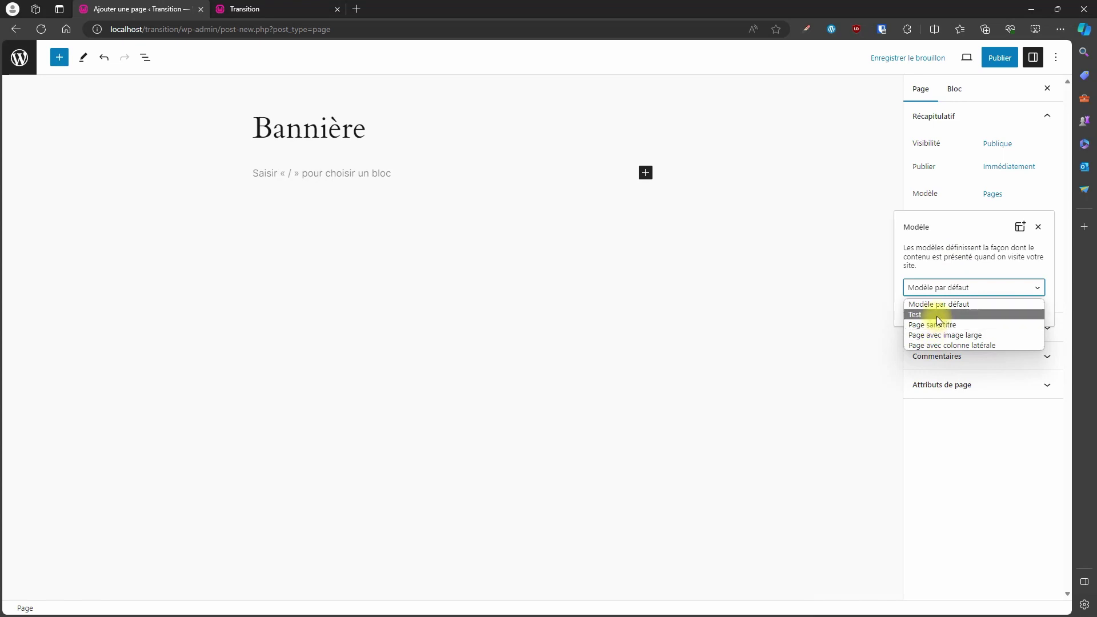
left_click(938, 316)
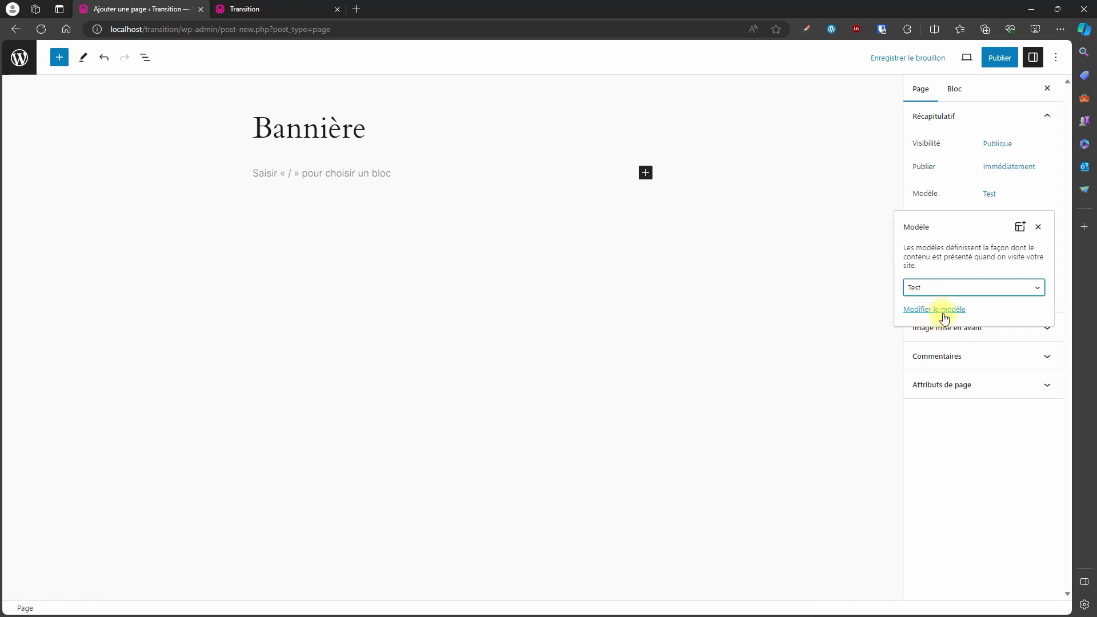
left_click(999, 60)
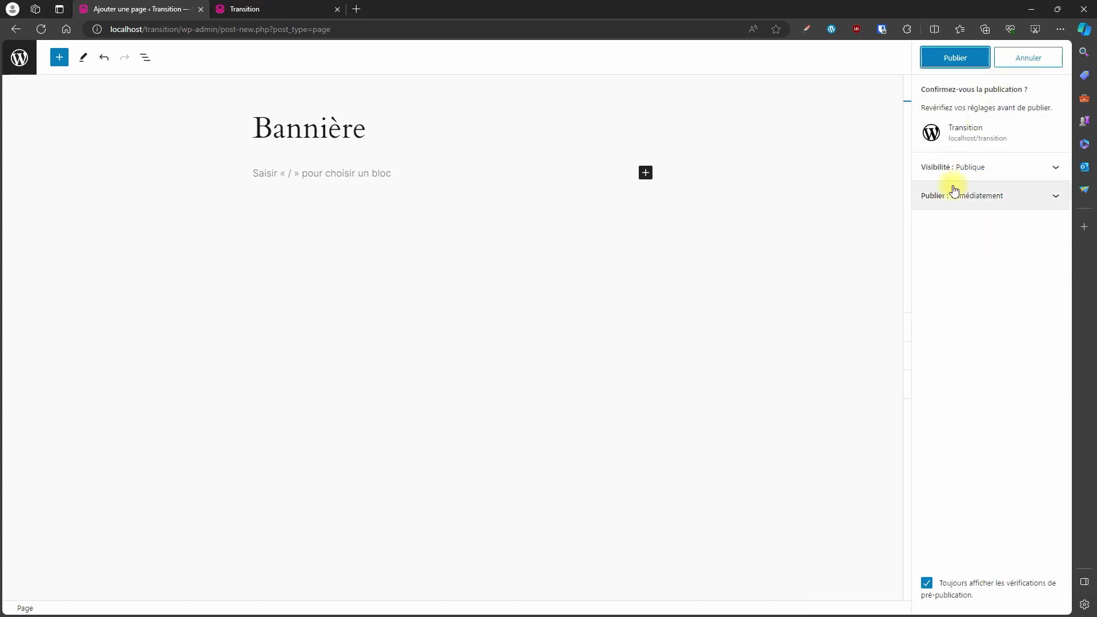
left_click(949, 70)
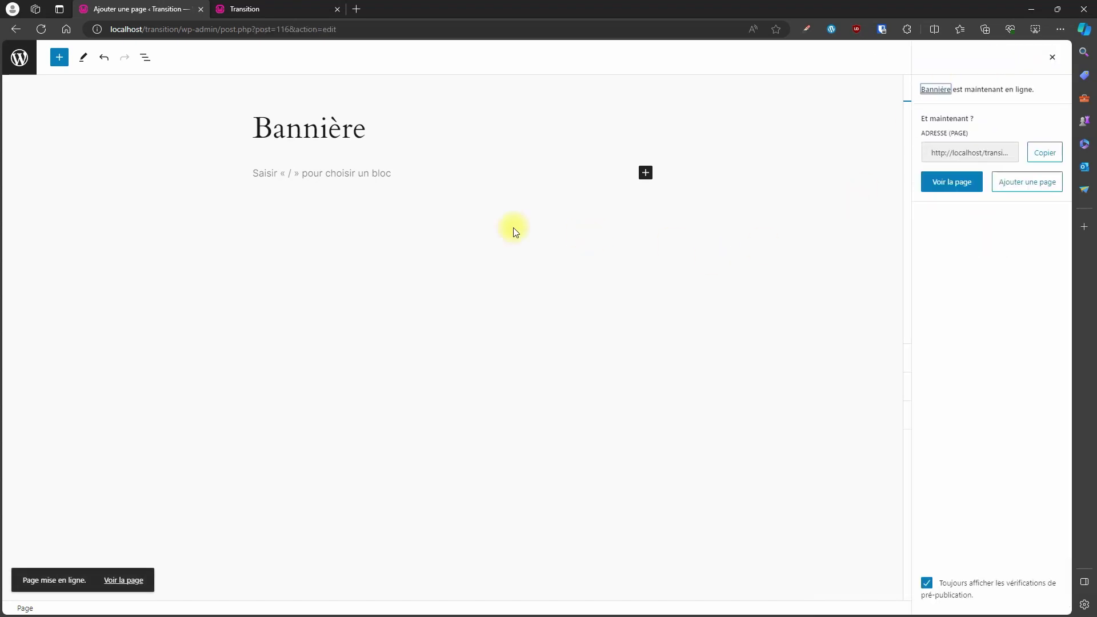
left_click(1053, 58)
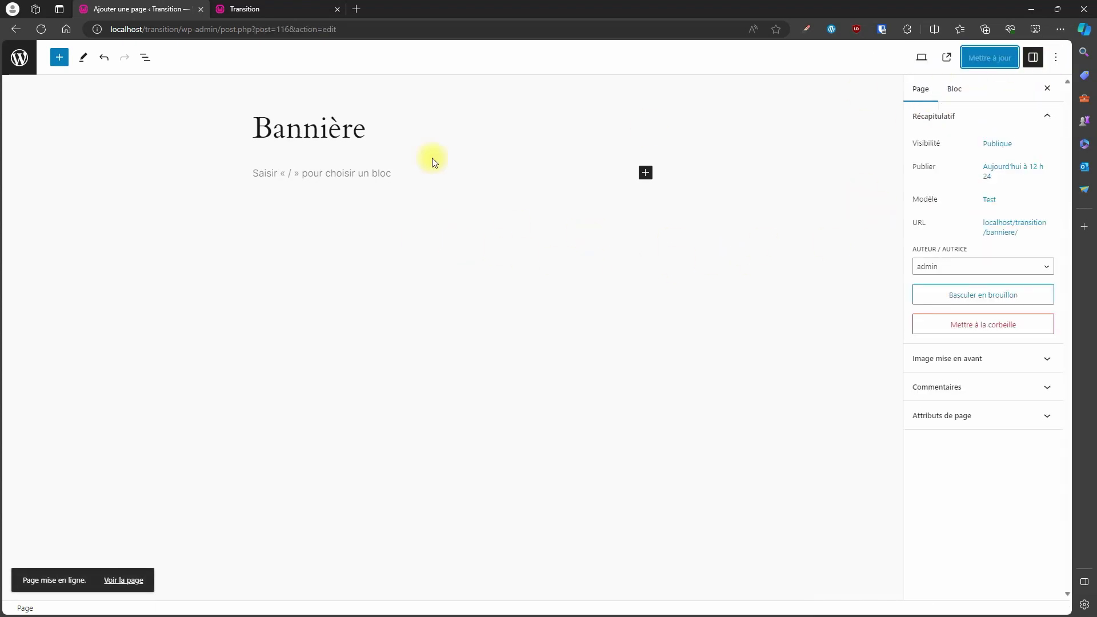
Insert a Bannière block into the page using the night city skyline with bridge image from the media library.
left_click(60, 59)
type("ban")
left_click(54, 166)
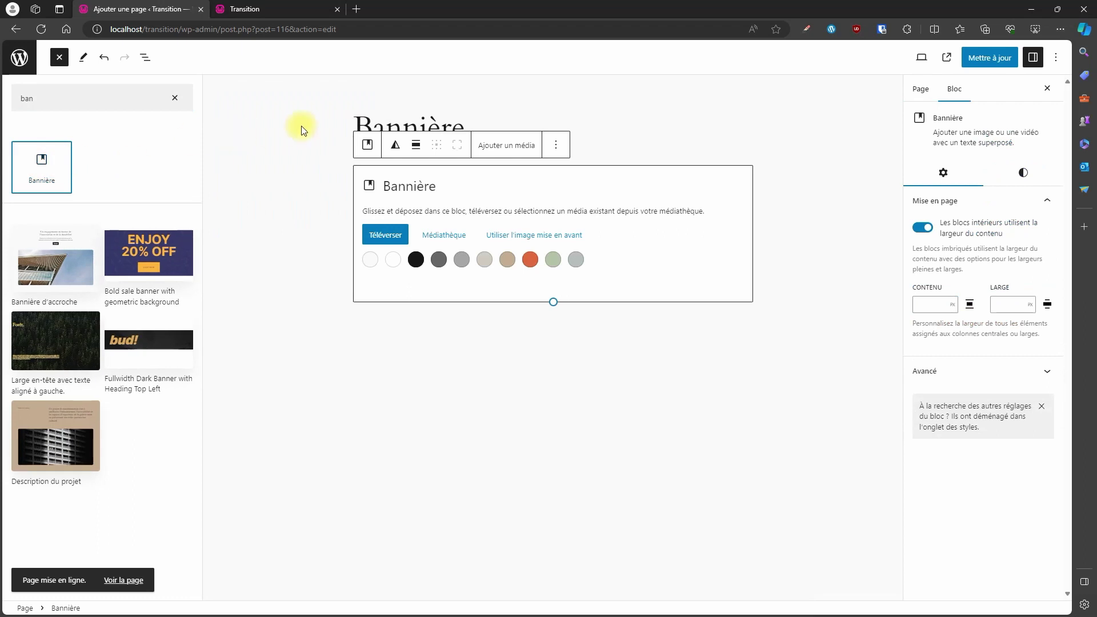
left_click(451, 235)
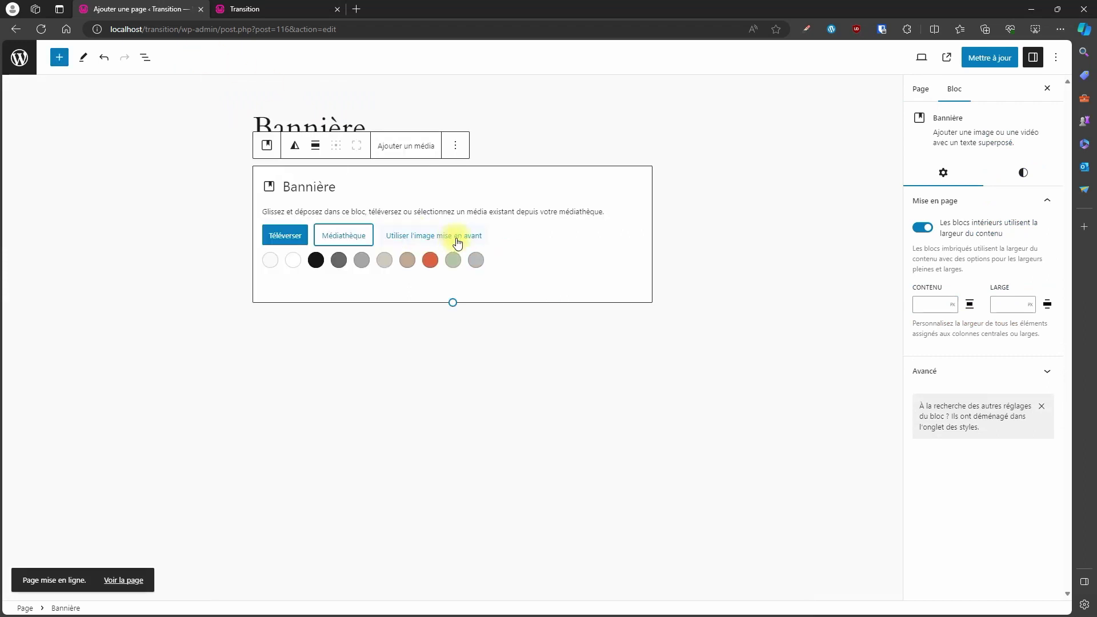
left_click(336, 236)
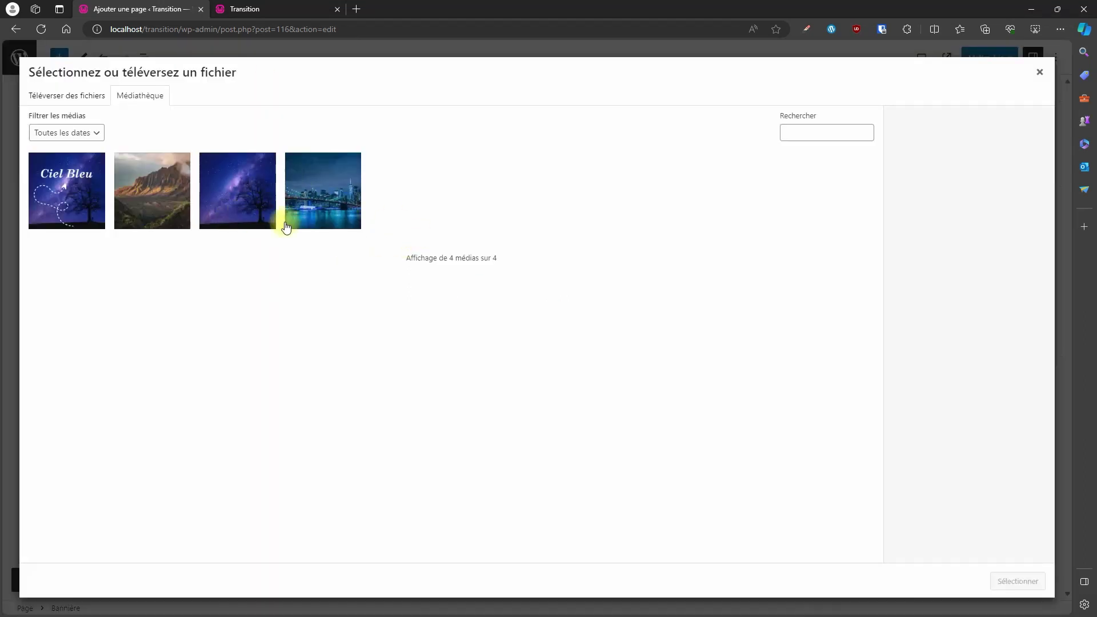
left_click(334, 193)
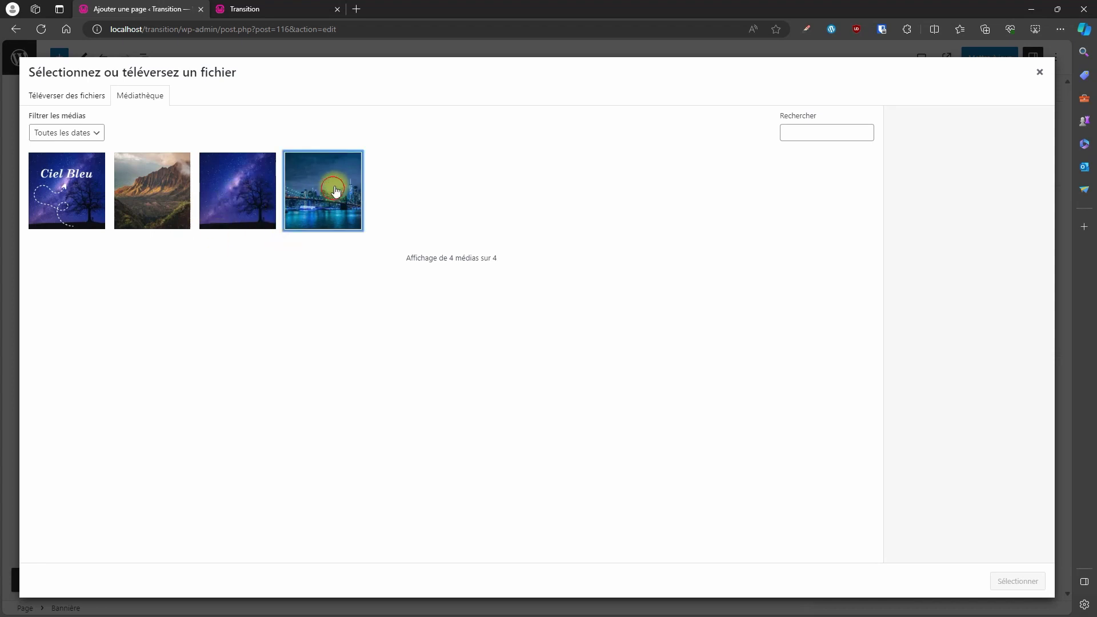
left_click(1011, 579)
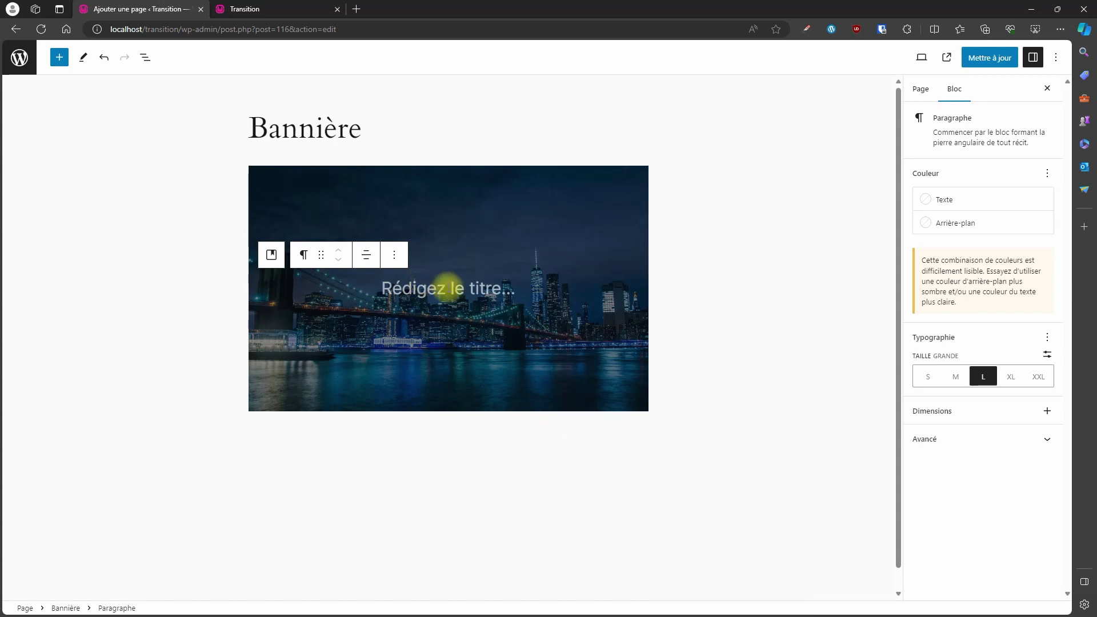
Enter "Bloc 1" as the banner's title text and set its size to XXL.
left_click(448, 287)
type("B")
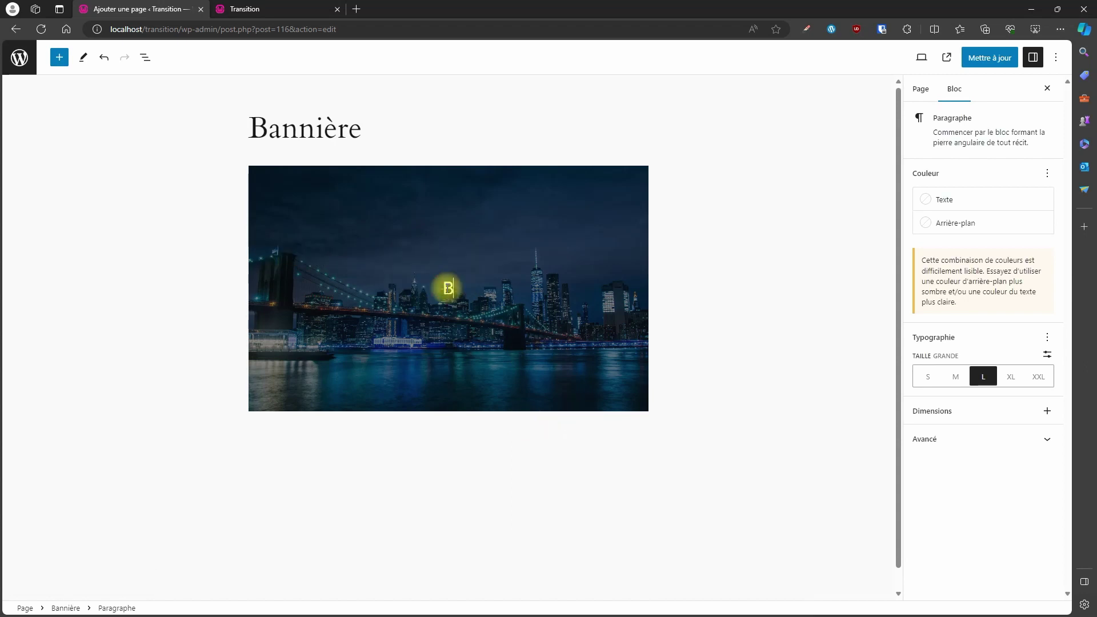
type("loc 1")
left_click(1037, 377)
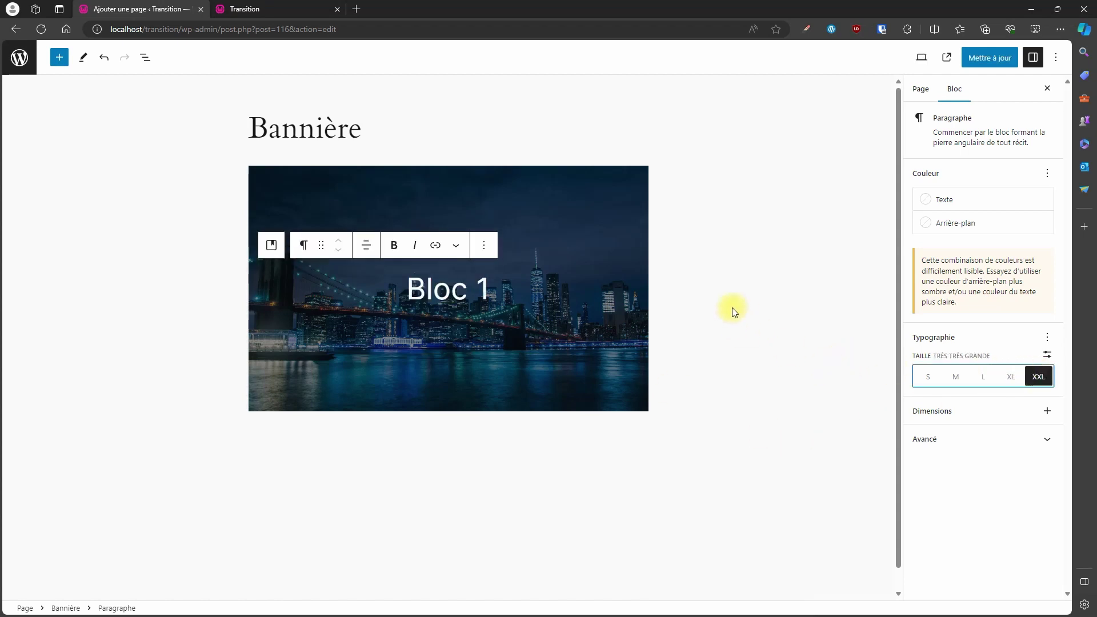
Make the banner block full width (Pleine largeur) and full height.
left_click(406, 190)
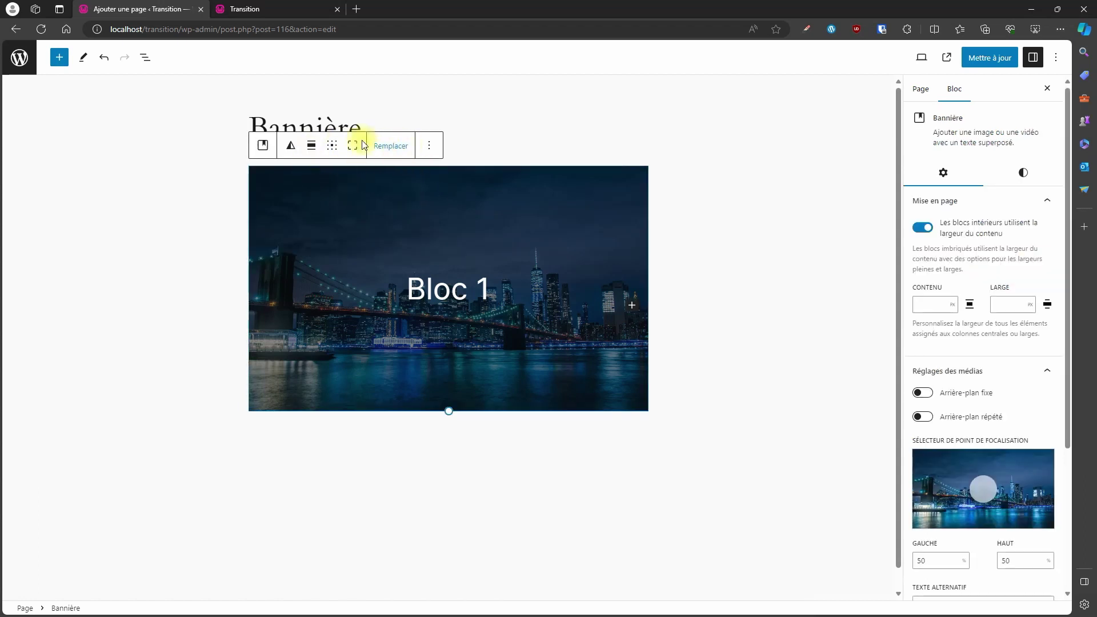
left_click(312, 147)
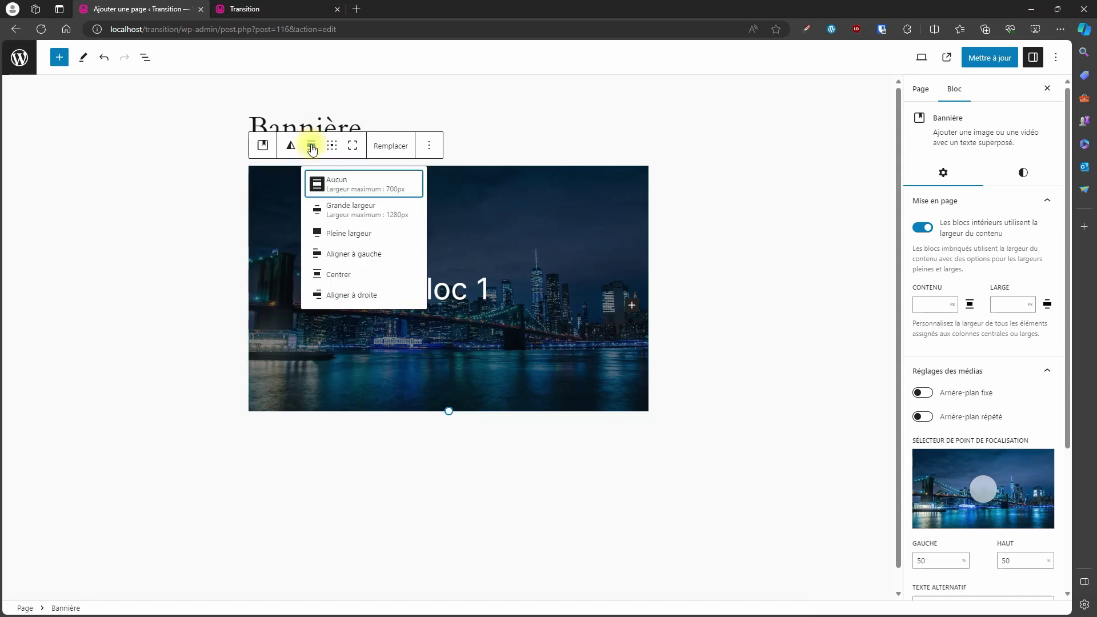
left_click(357, 237)
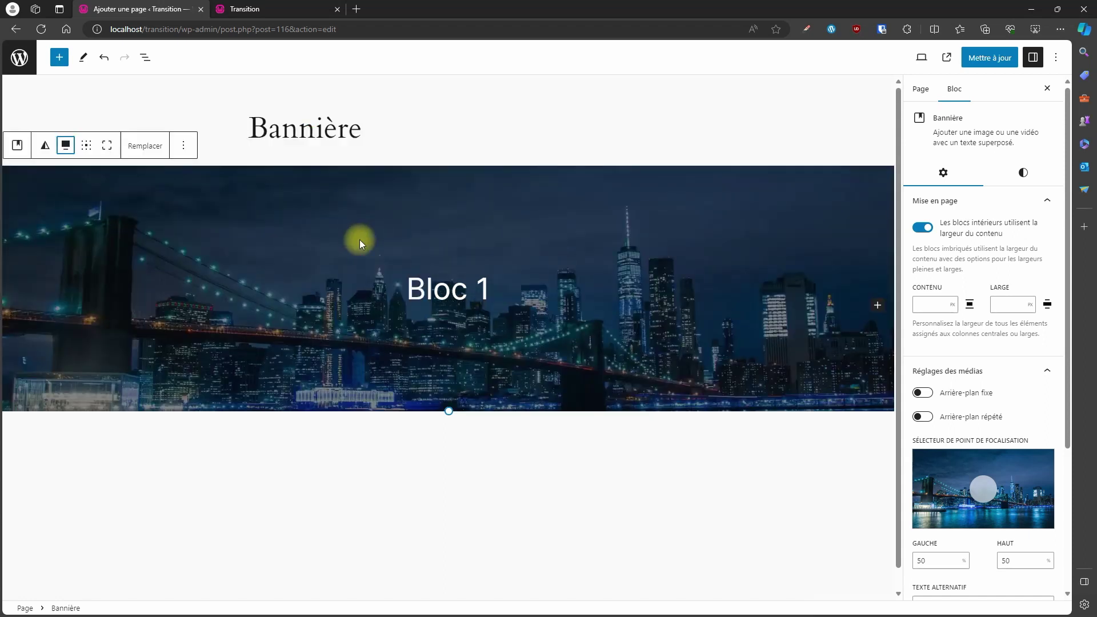
left_click(106, 146)
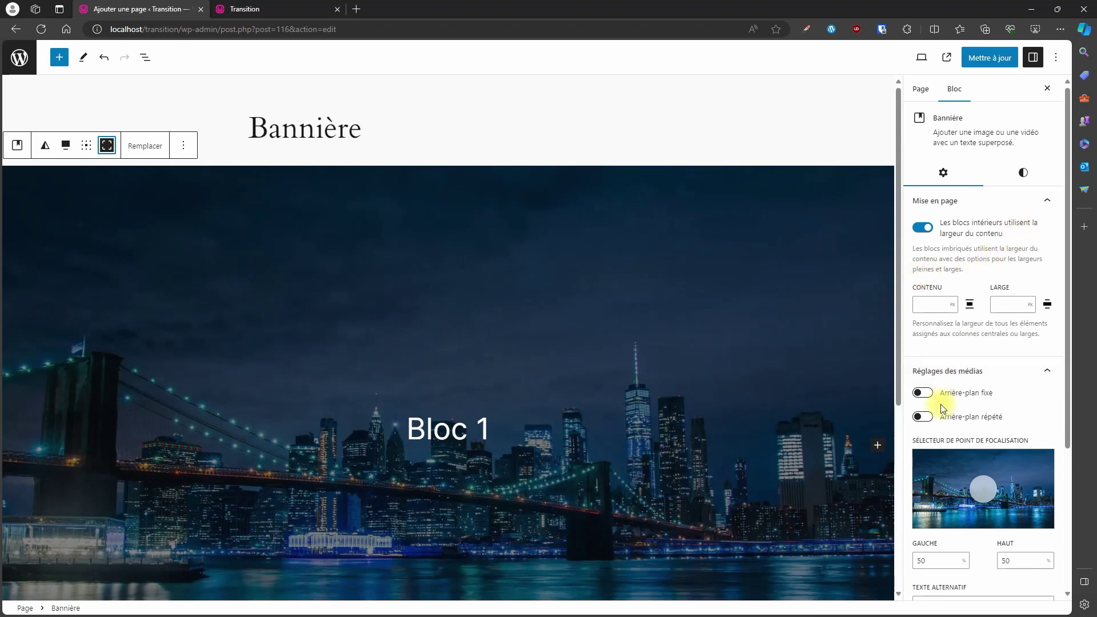
Enable the fixed background for the banner and set its overlay opacity to 0.
left_click(923, 393)
left_click(1020, 169)
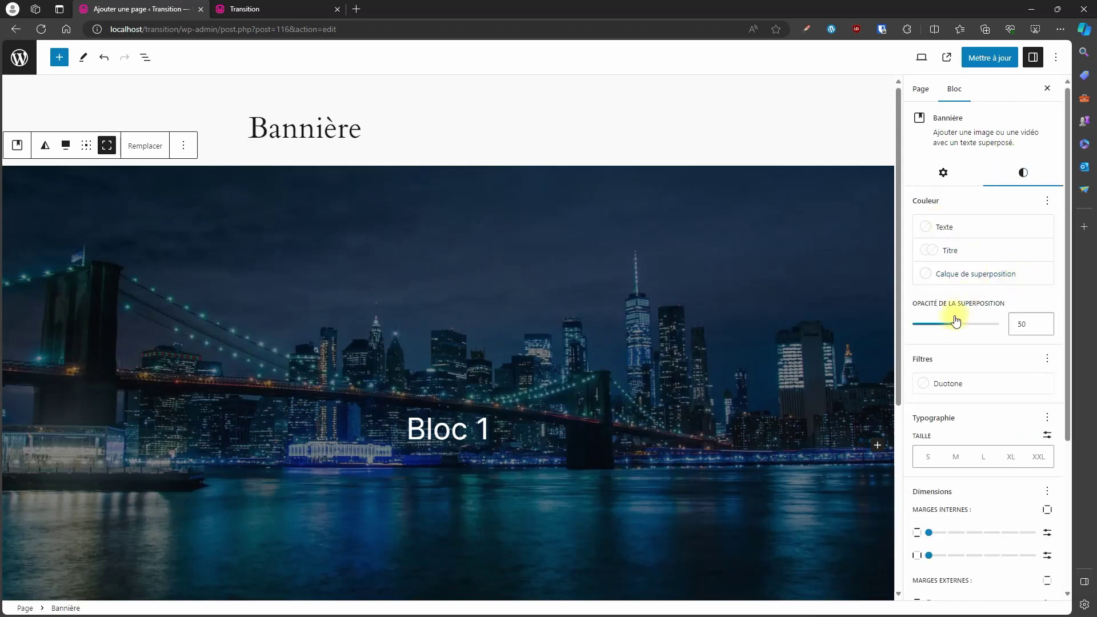
left_click_drag(956, 324, 911, 326)
Set the banner's block spacing to 0 and save the page update.
scroll(964, 320, "down", 4)
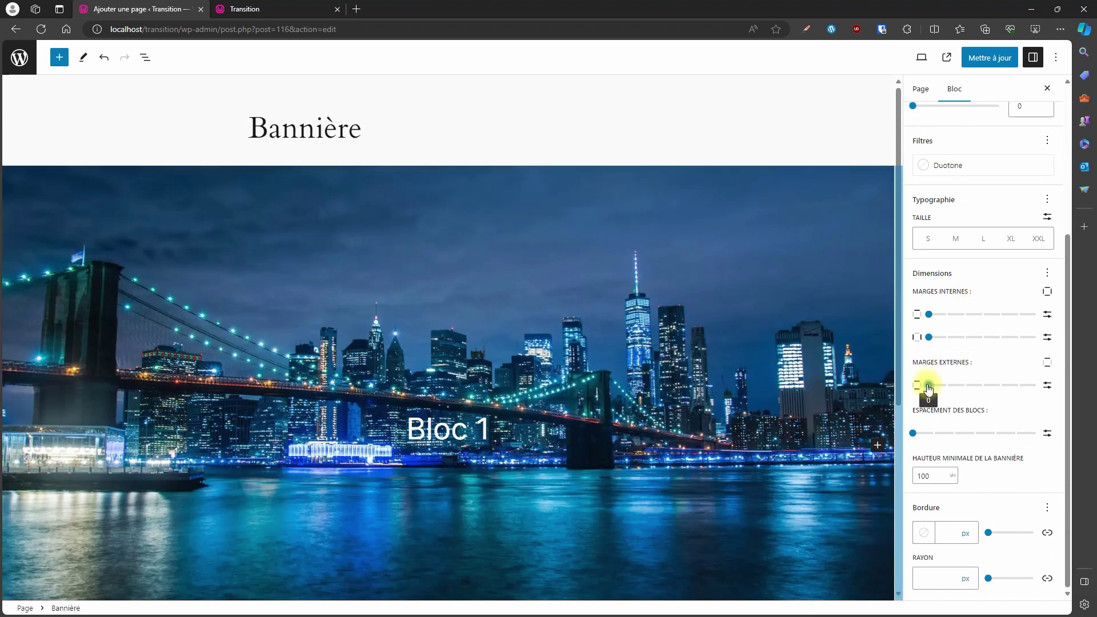
mouse_move(915, 438)
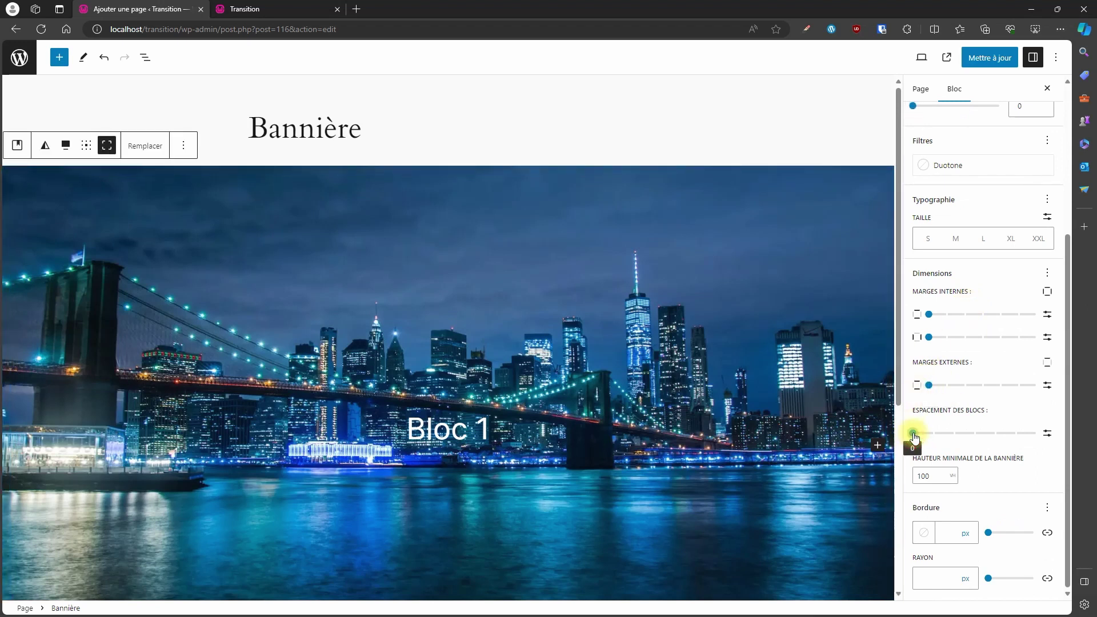
left_click_drag(931, 439, 904, 436)
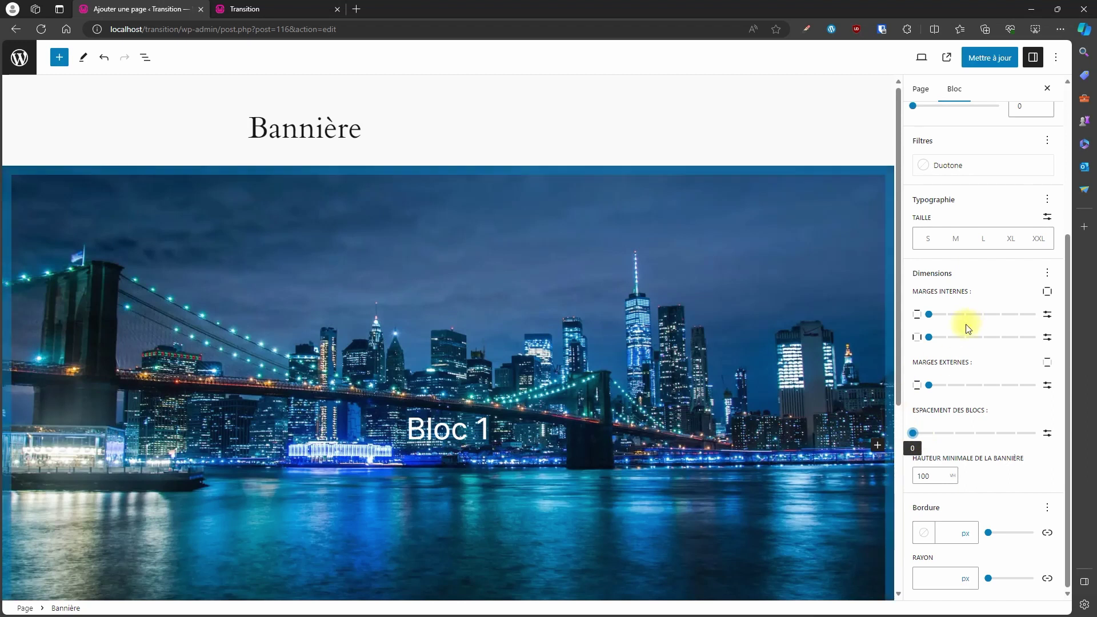
left_click(988, 57)
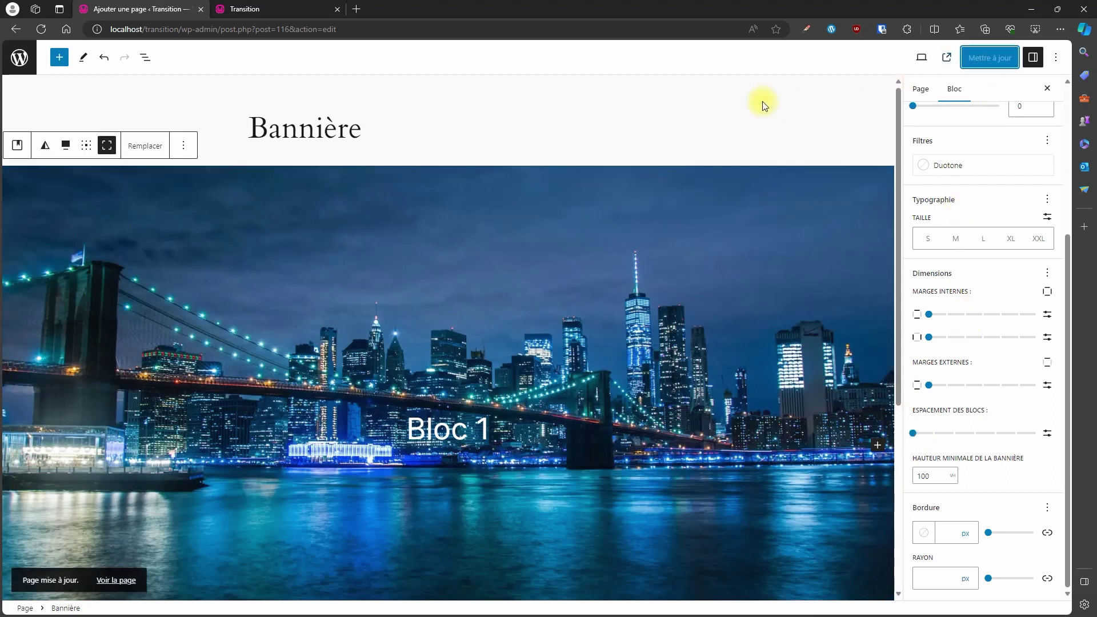
Reload the site and view the Bannière page to check how the banner behaves while scrolling.
left_click(254, 10)
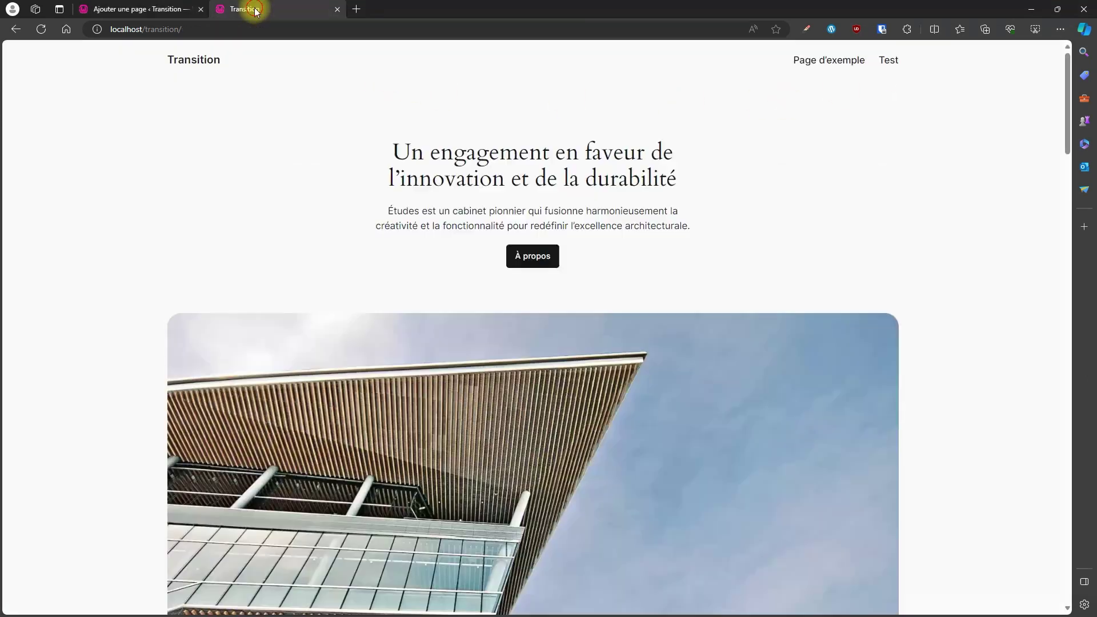
left_click(41, 30)
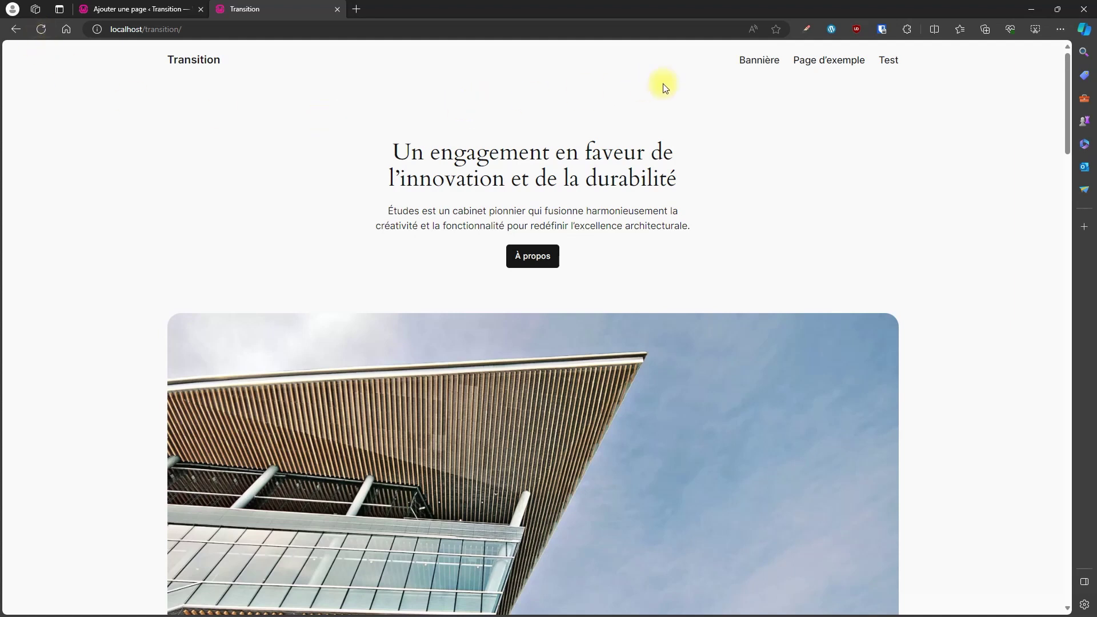
left_click(760, 61)
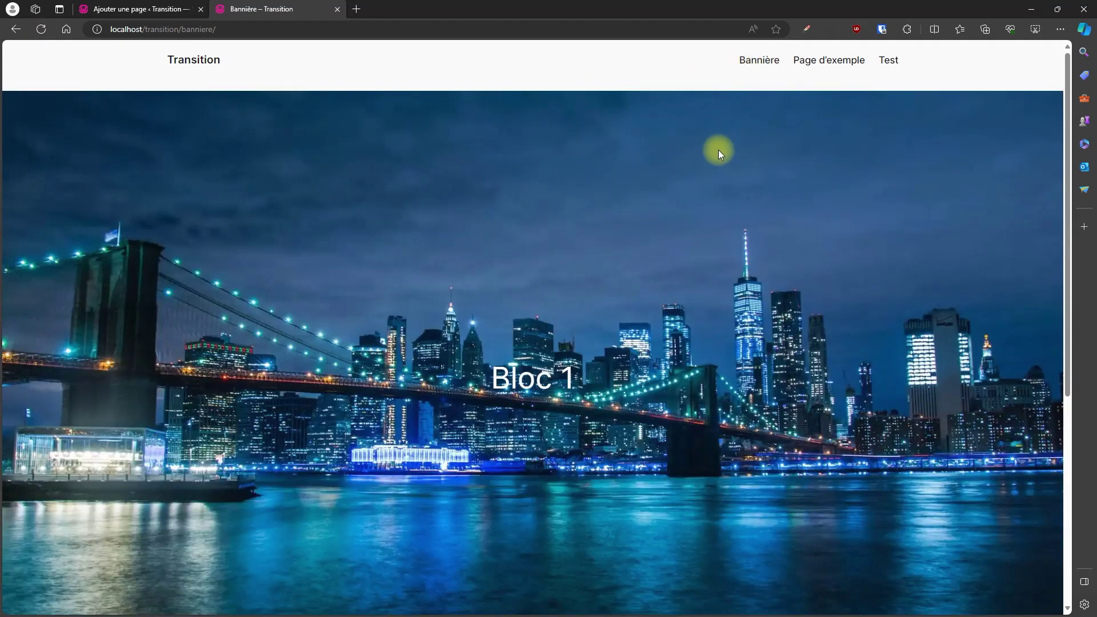
scroll(719, 150, "down", 5)
scroll(719, 158, "up", 5)
Return to the page editor and position the banner's content at the top centre (En haut au centre).
left_click(142, 9)
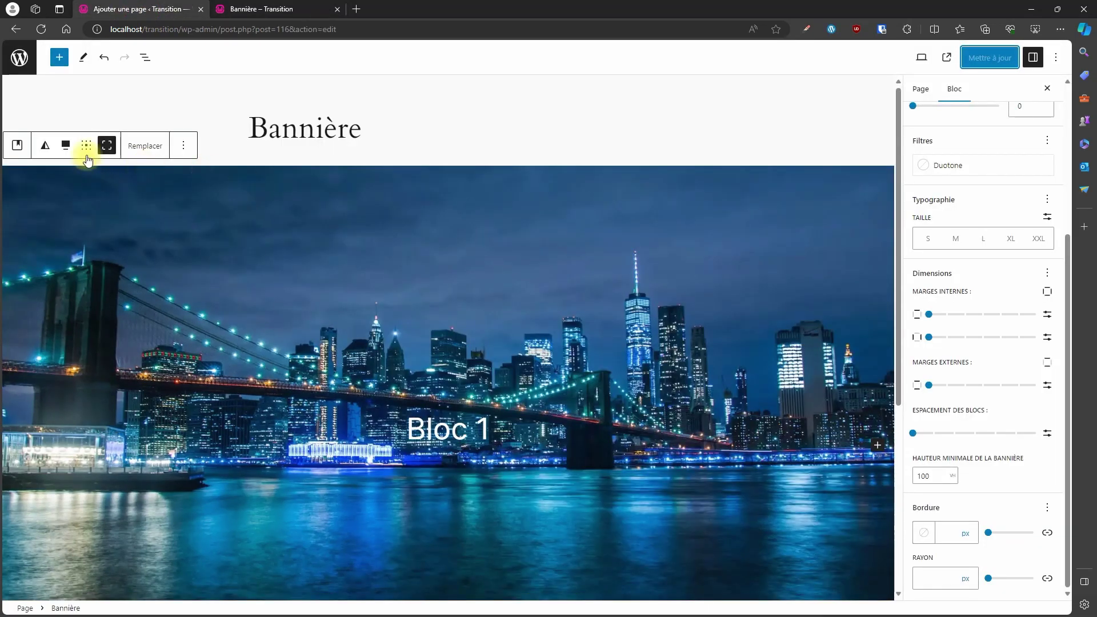
left_click(87, 146)
left_click(106, 183)
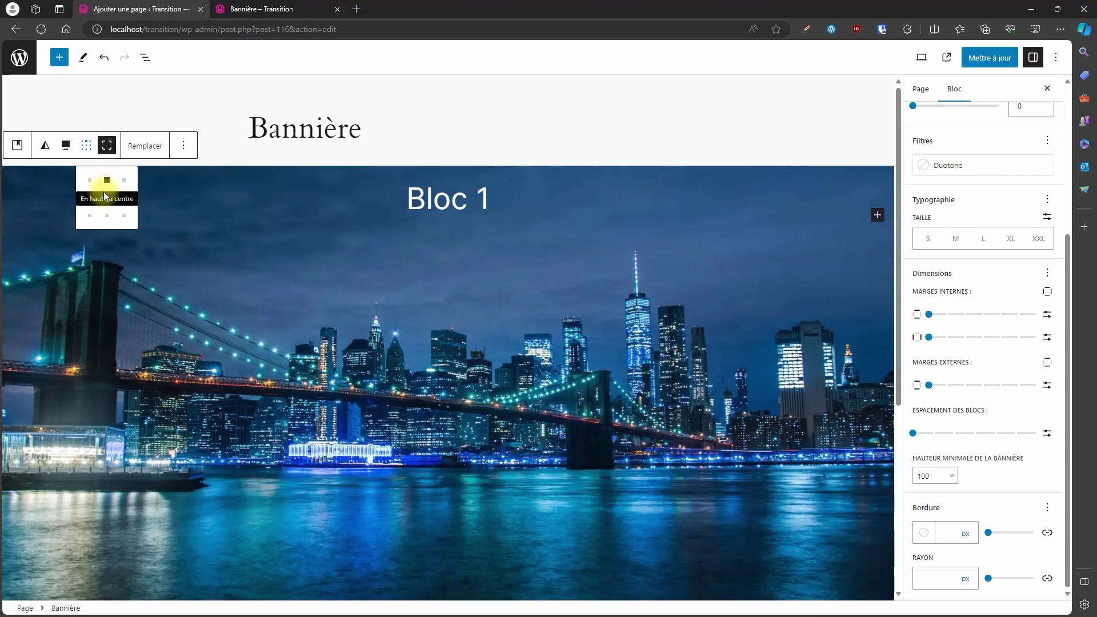
Try other content positions for the first banner and settle on the centre of the block.
left_click(87, 146)
left_click(94, 222)
left_click(106, 180)
left_click(106, 198)
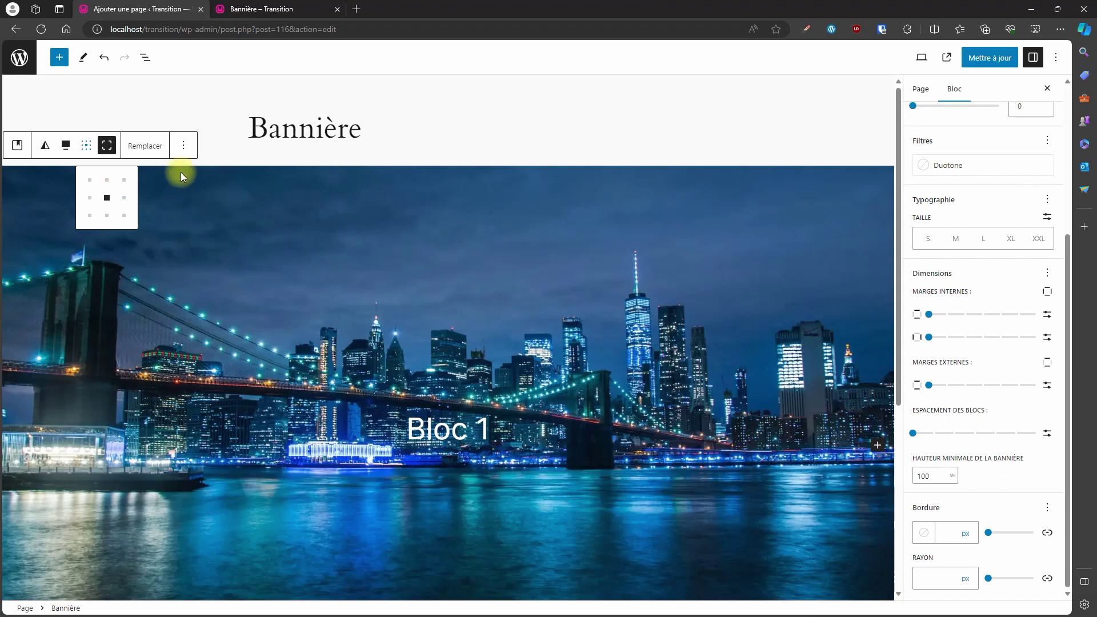
Duplicate the Bannière block from the page's block list.
left_click(145, 57)
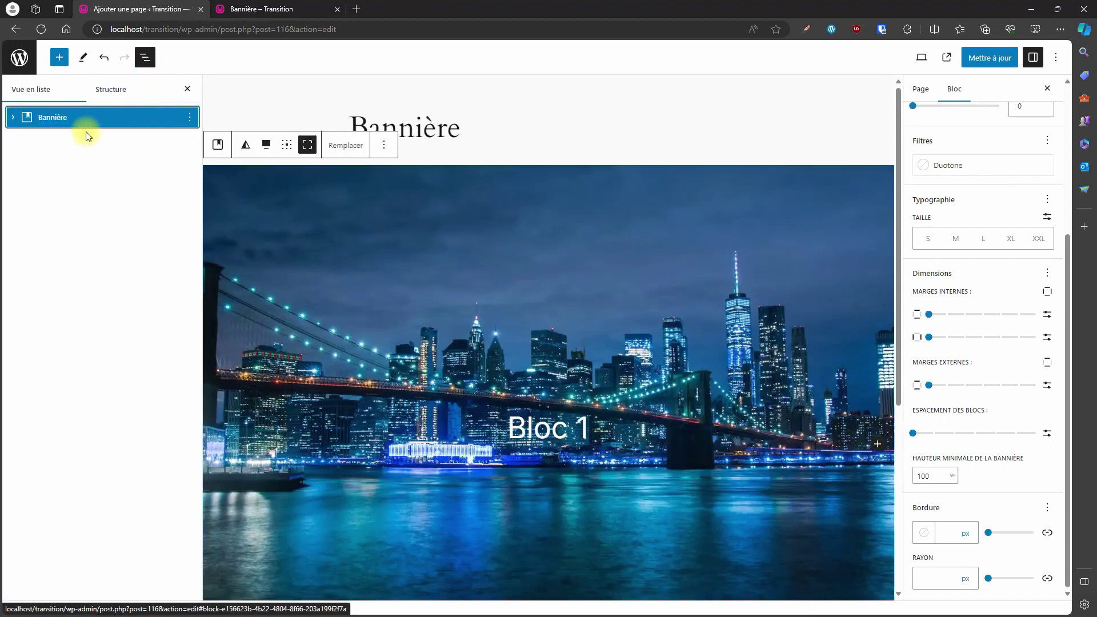
left_click(190, 117)
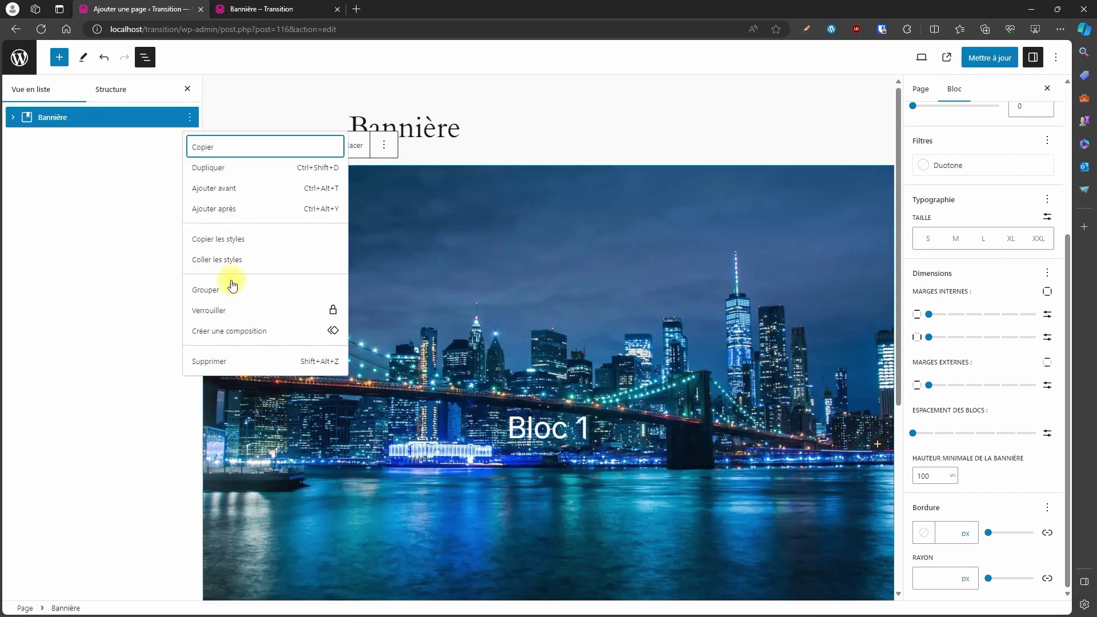
left_click(216, 168)
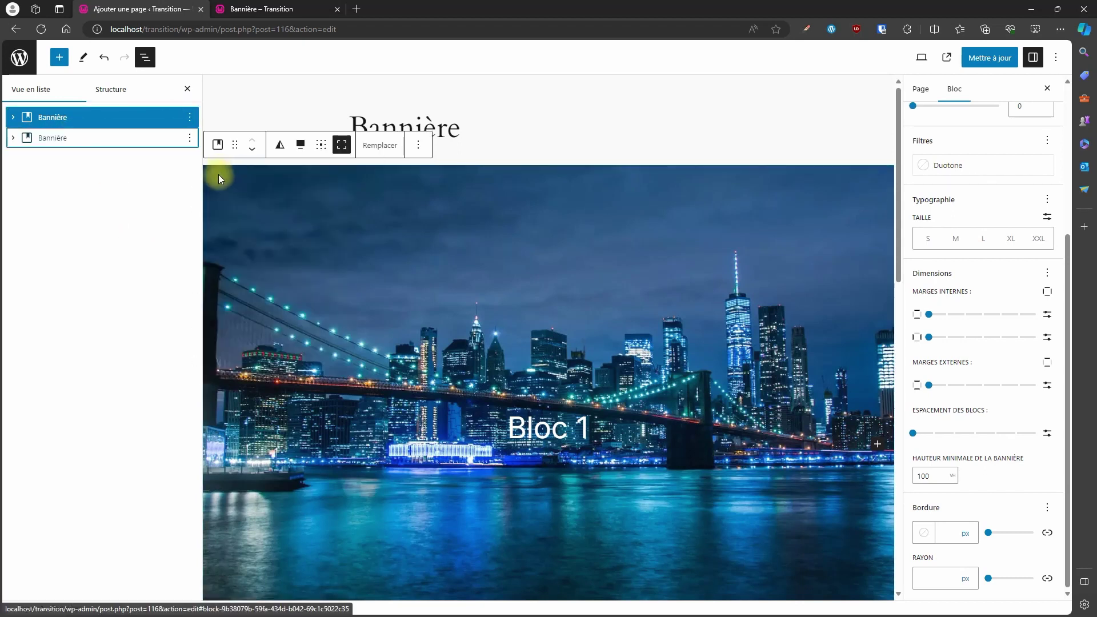
Change the text in the duplicated banner to "Bloc 2".
left_click(83, 137)
scroll(640, 354, "up", 1)
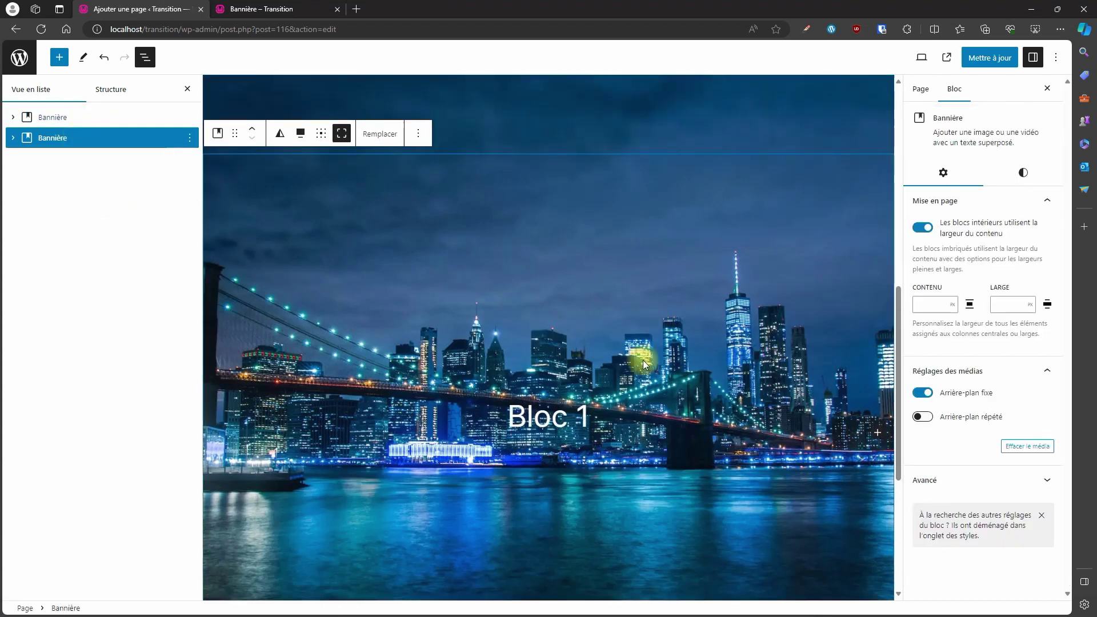
left_click(620, 410)
key("BackSpace")
type("2")
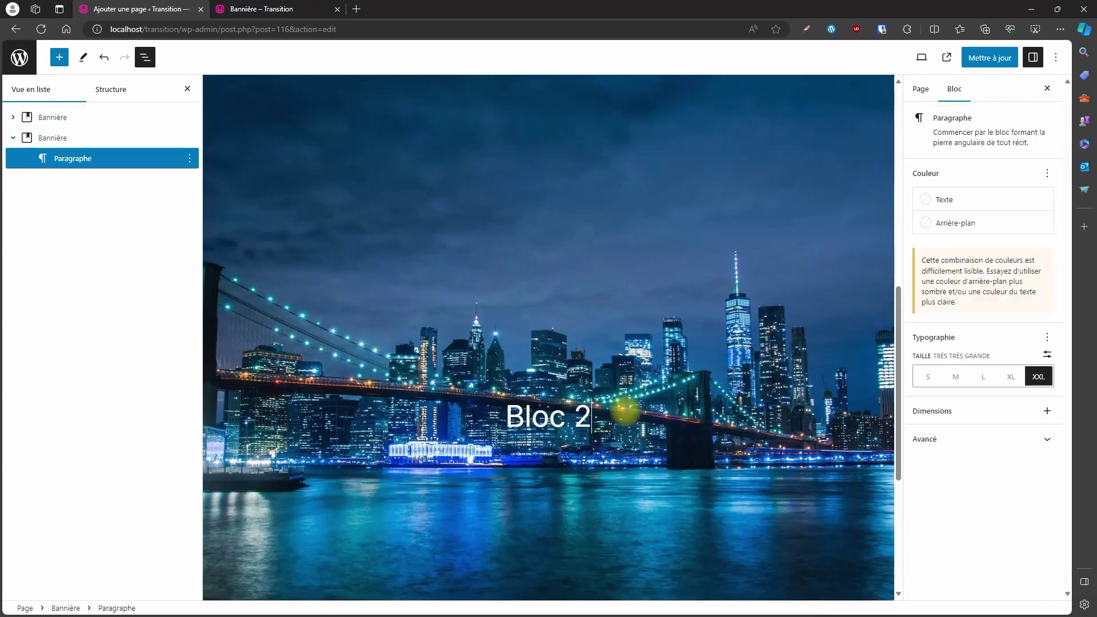
Give the Bloc 2 banner a gradient overlay (Dégradé) and set its first colour stop to black, #000000.
left_click(601, 178)
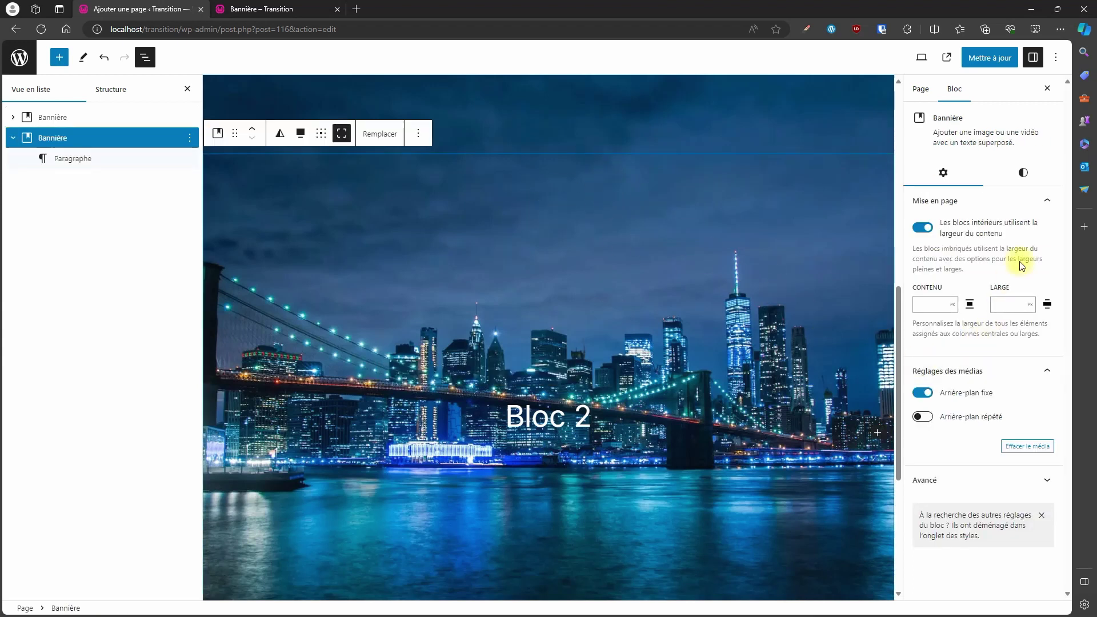
left_click(1025, 178)
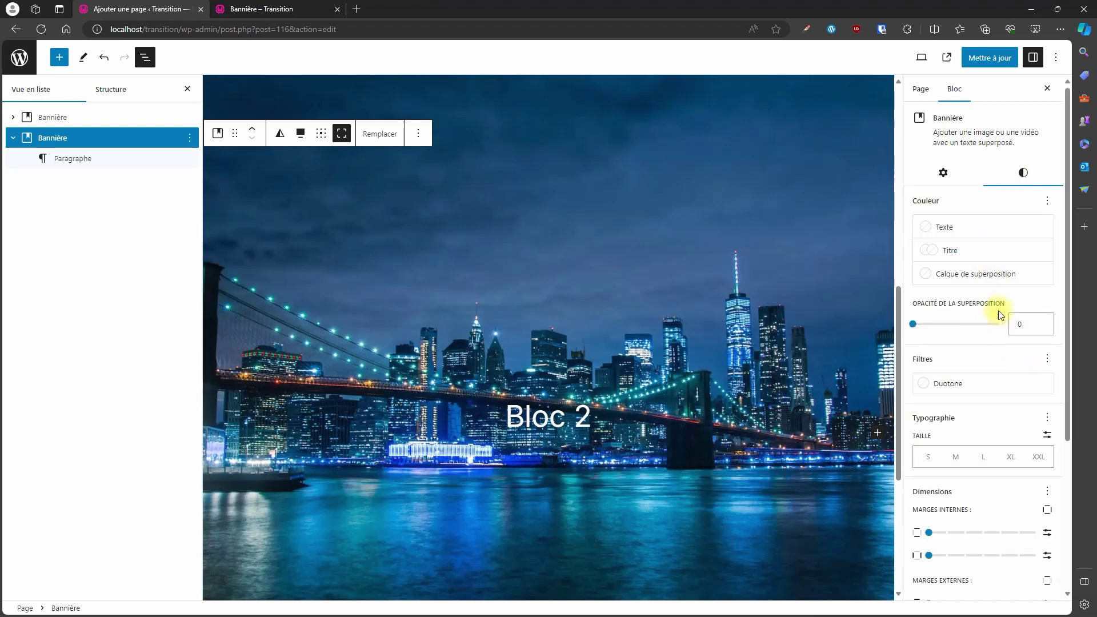
left_click(998, 275)
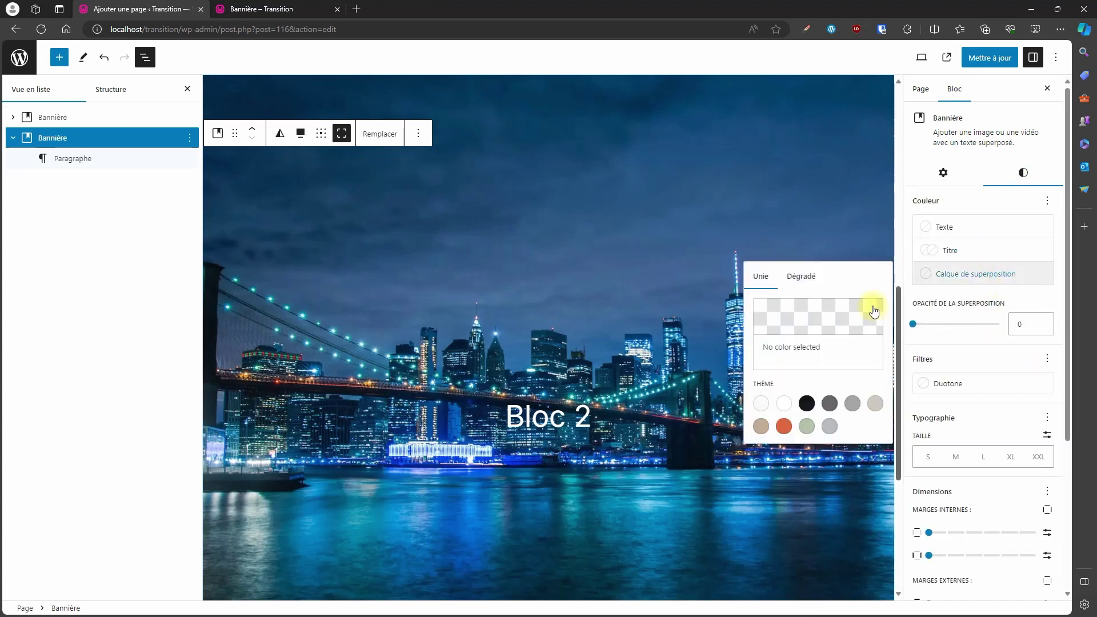
left_click(803, 278)
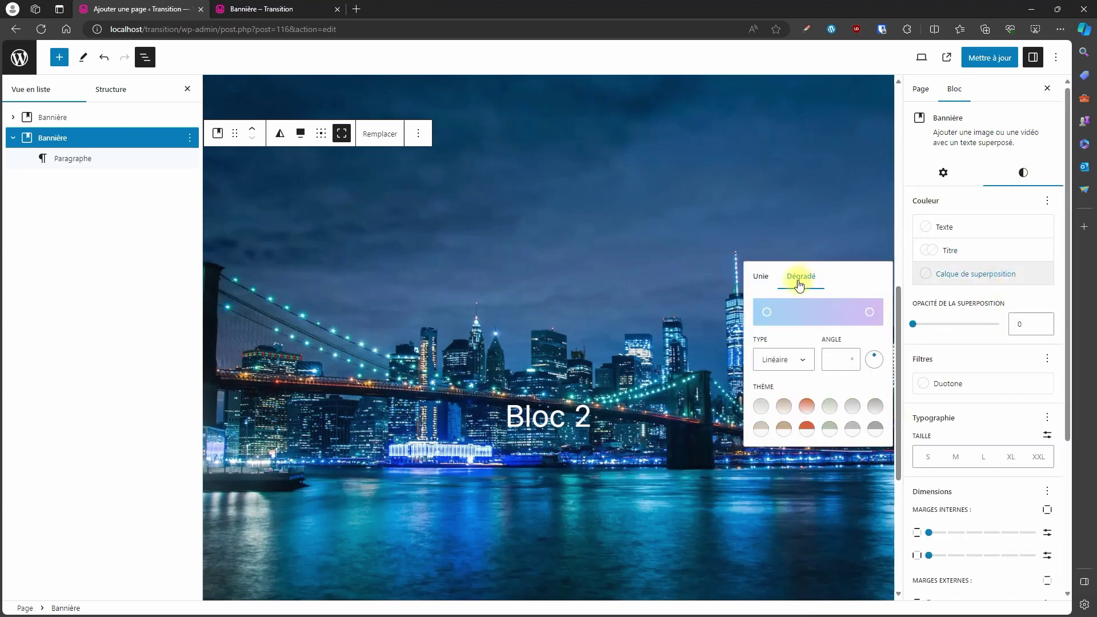
left_click(767, 312)
left_click_drag(815, 341, 706, 463)
double_click(742, 528)
type("00000")
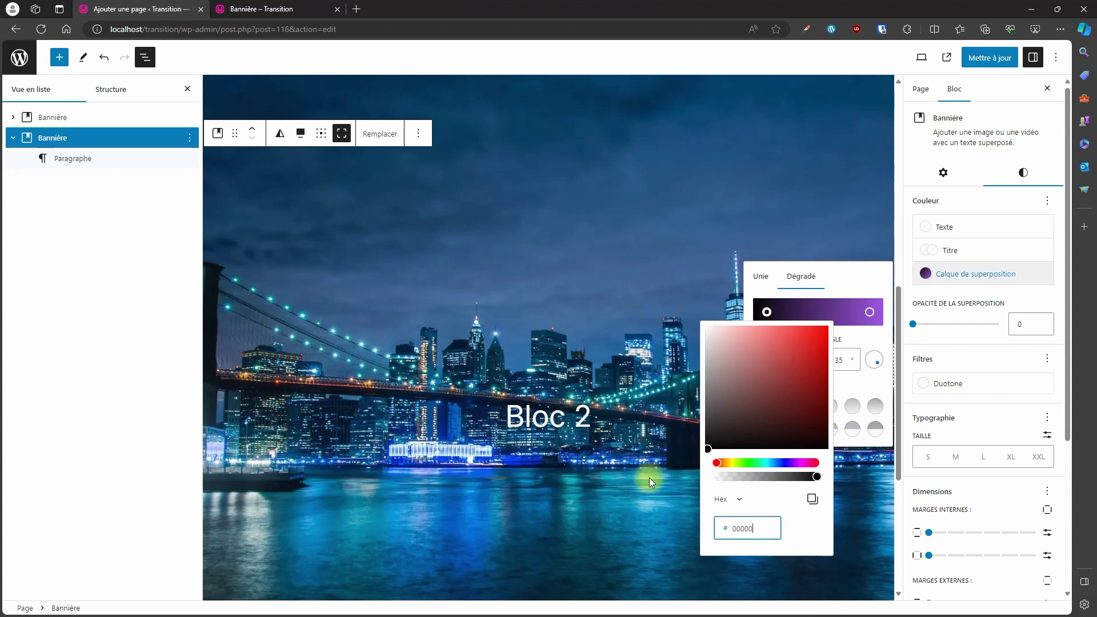
left_click(844, 284)
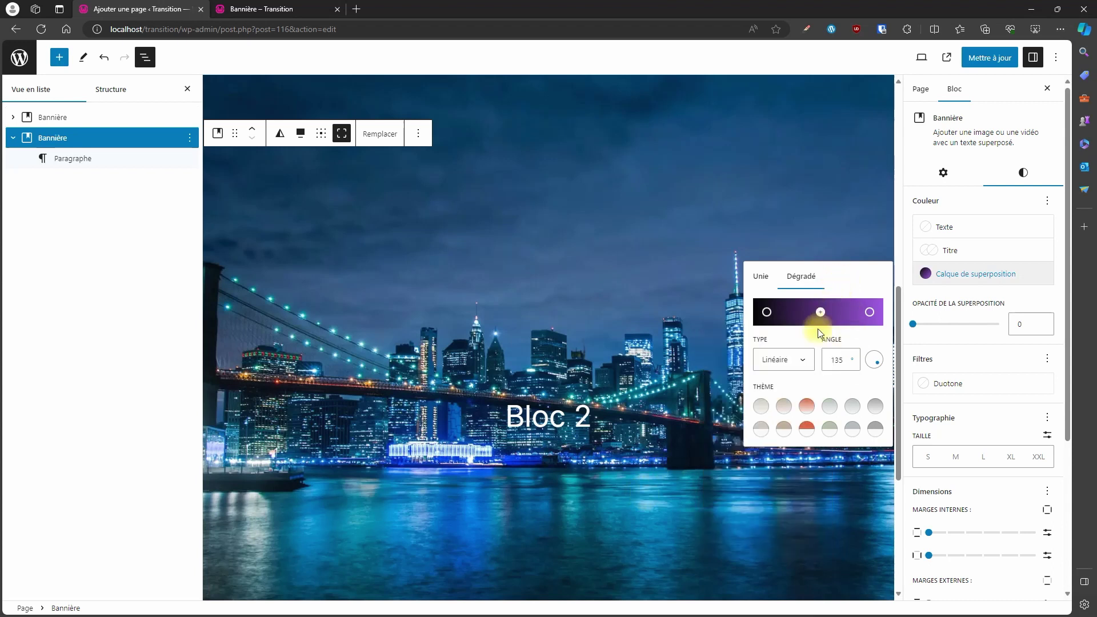
Set the overlay gradient's second colour stop to #000000 and its angle to 180°.
left_click(869, 312)
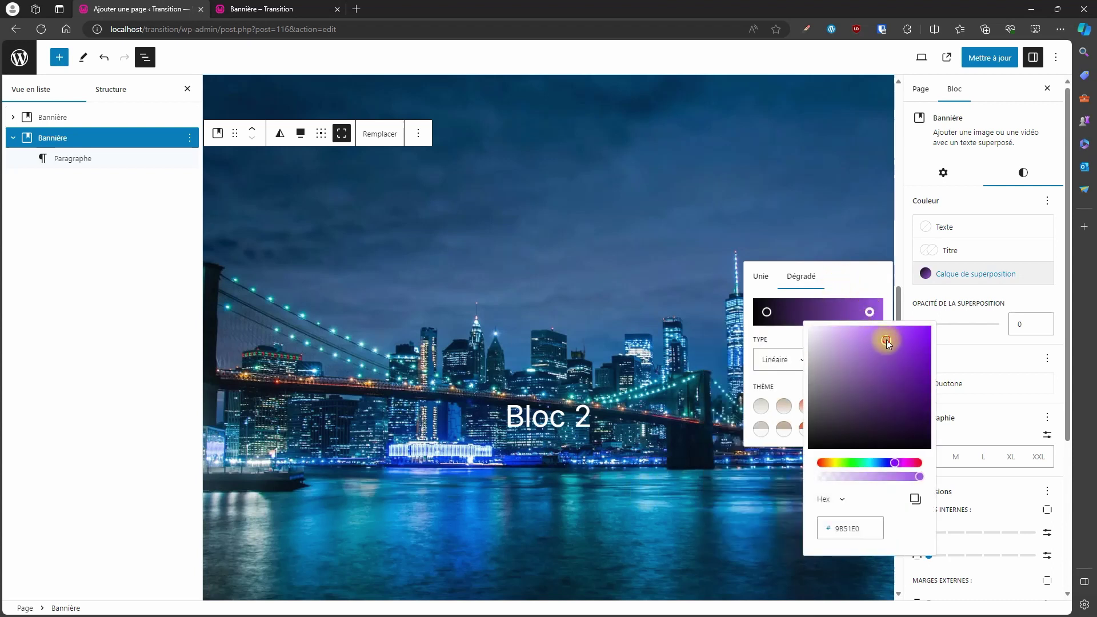
left_click_drag(887, 340, 811, 475)
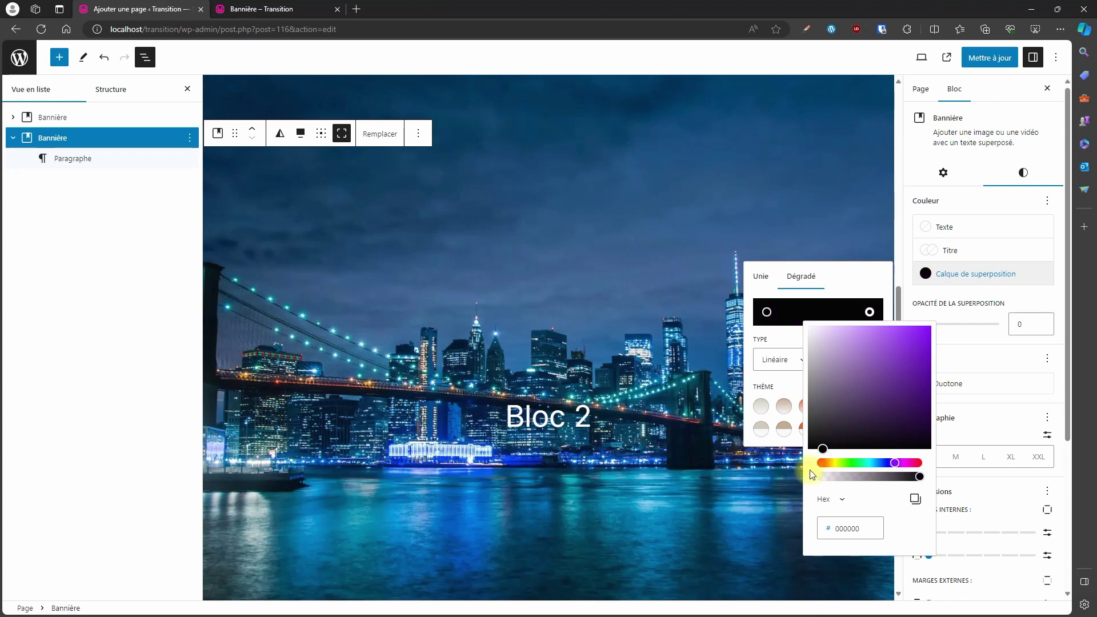
left_click(857, 287)
double_click(836, 361)
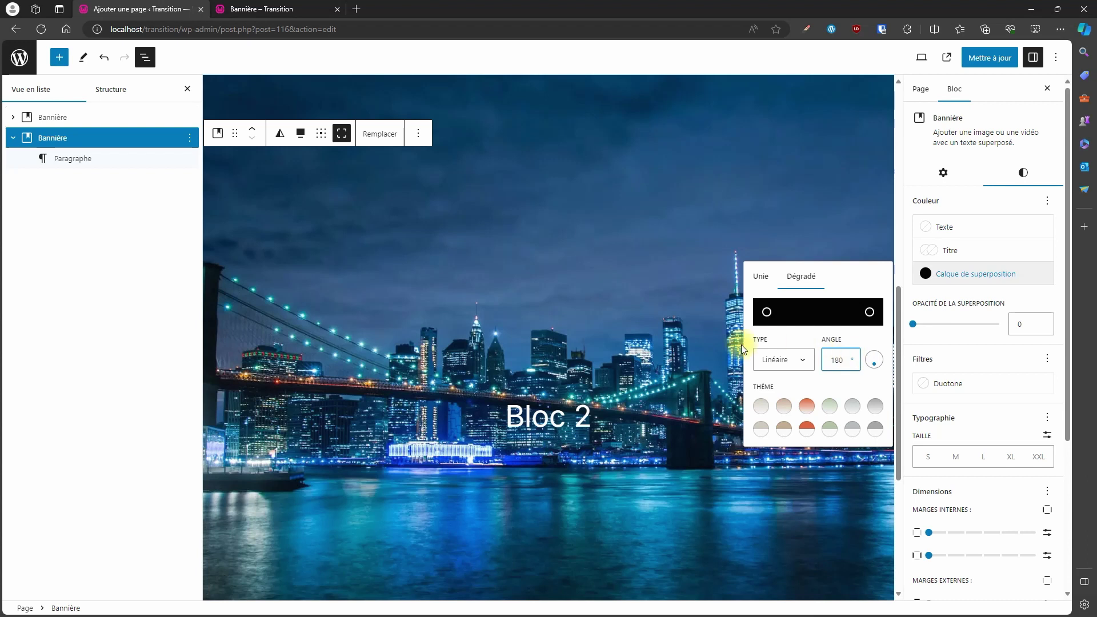
Make the overlay gradient's first colour stop fully transparent, #00000000.
left_click(766, 313)
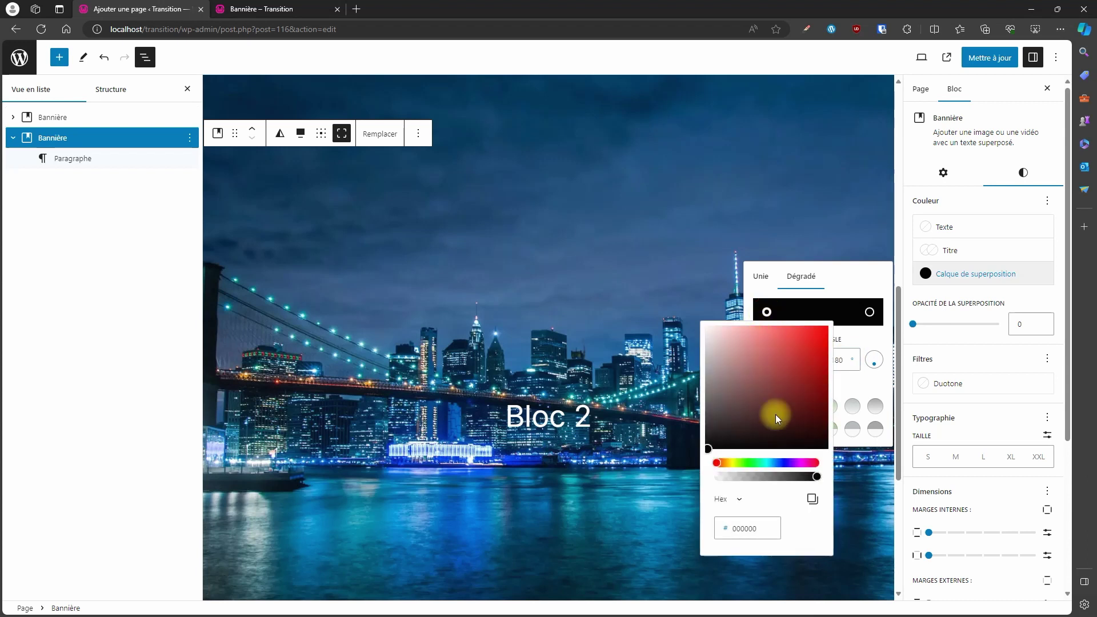
left_click_drag(818, 480, 695, 486)
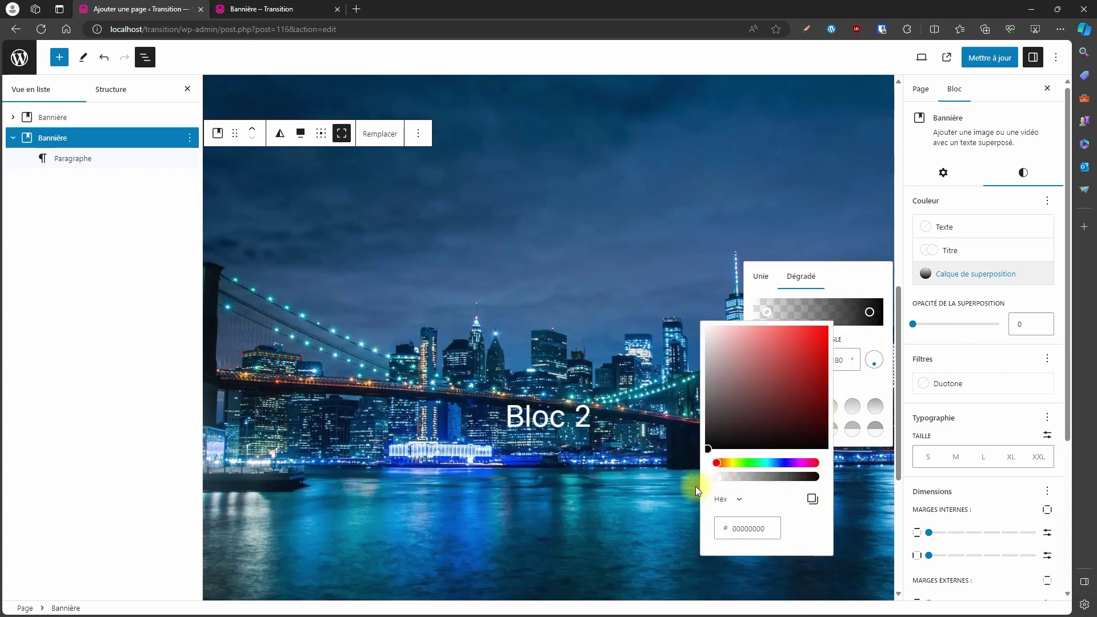
left_click(856, 278)
Set the Bloc 2 banner's overlay opacity to 100 and save the page update.
left_click_drag(917, 330, 1013, 346)
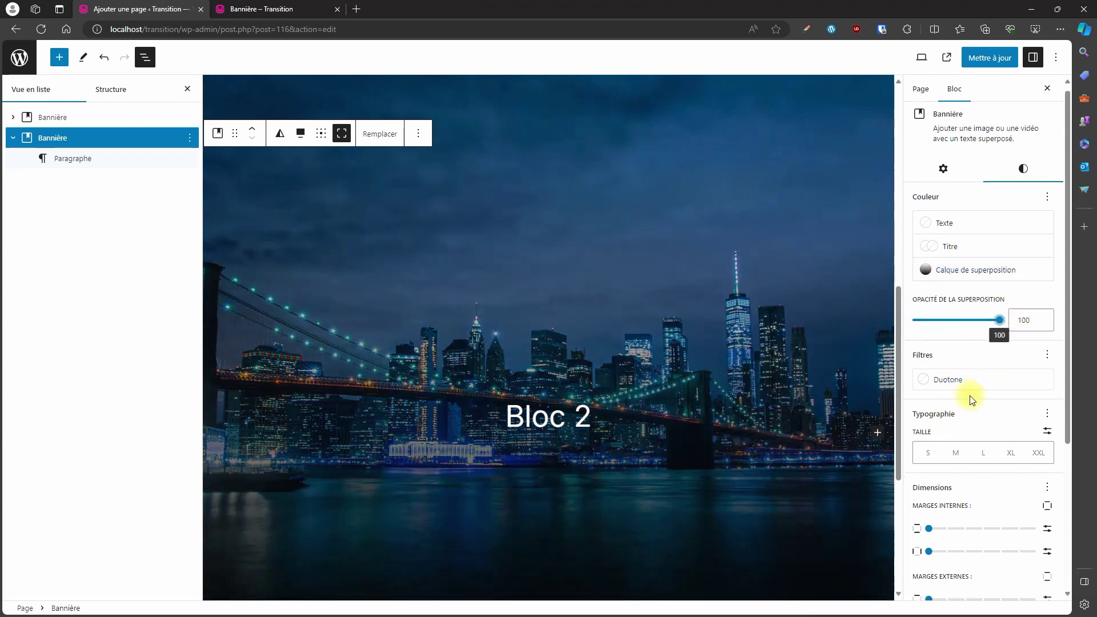
scroll(971, 396, "down", 4)
scroll(974, 390, "up", 4)
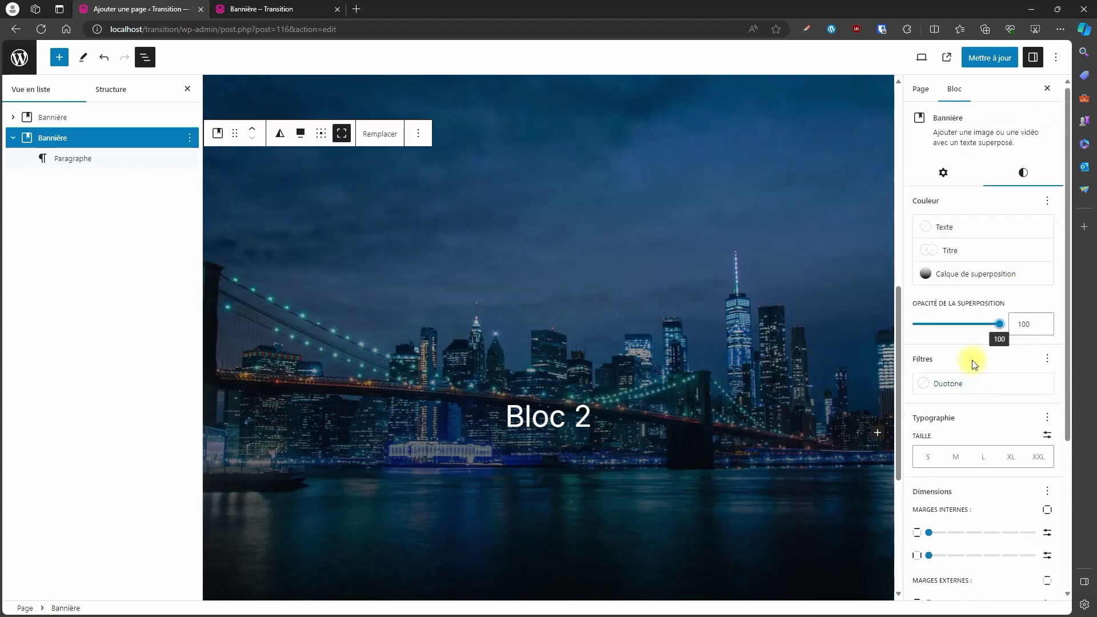
left_click(990, 57)
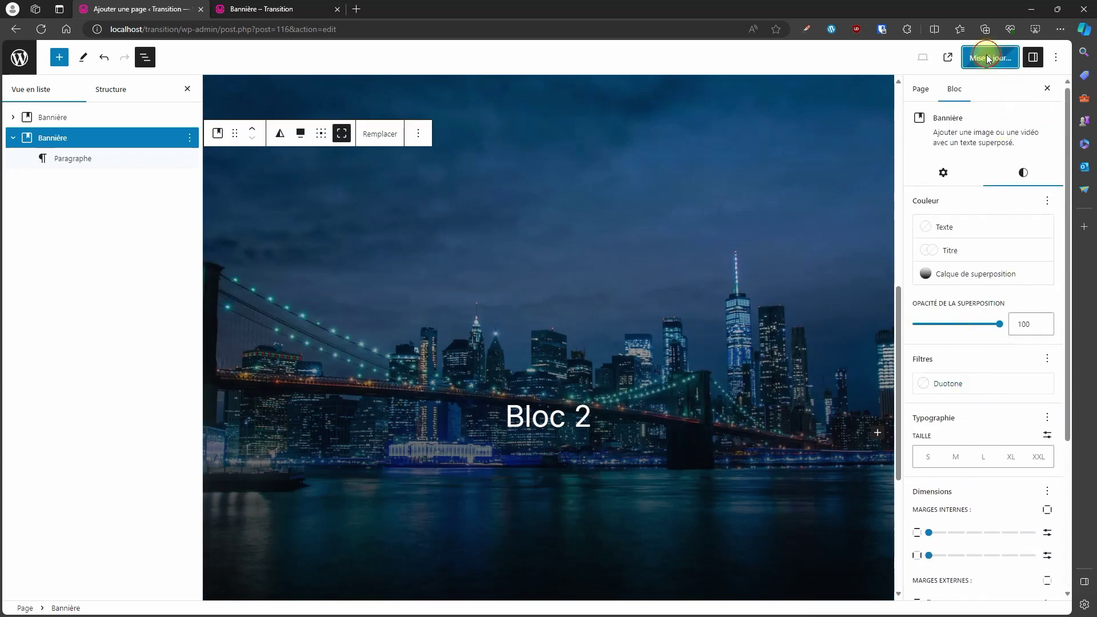
View the published Bannière page and check how Bloc 1 passes into the darkening Bloc 2 while scrolling.
left_click(269, 8)
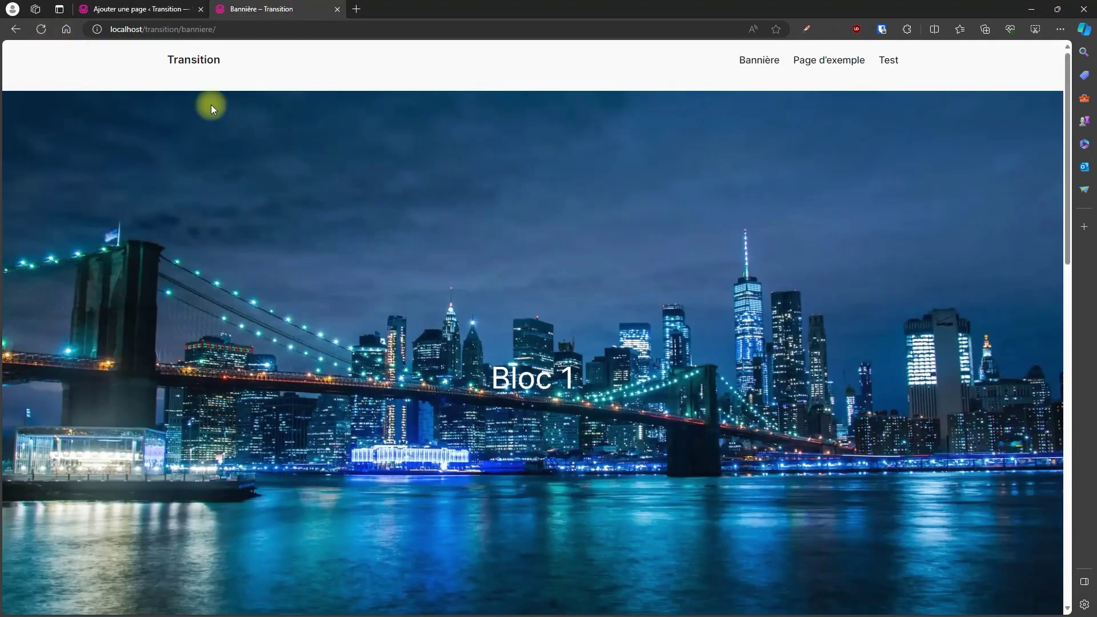
scroll(378, 174, "down", 6)
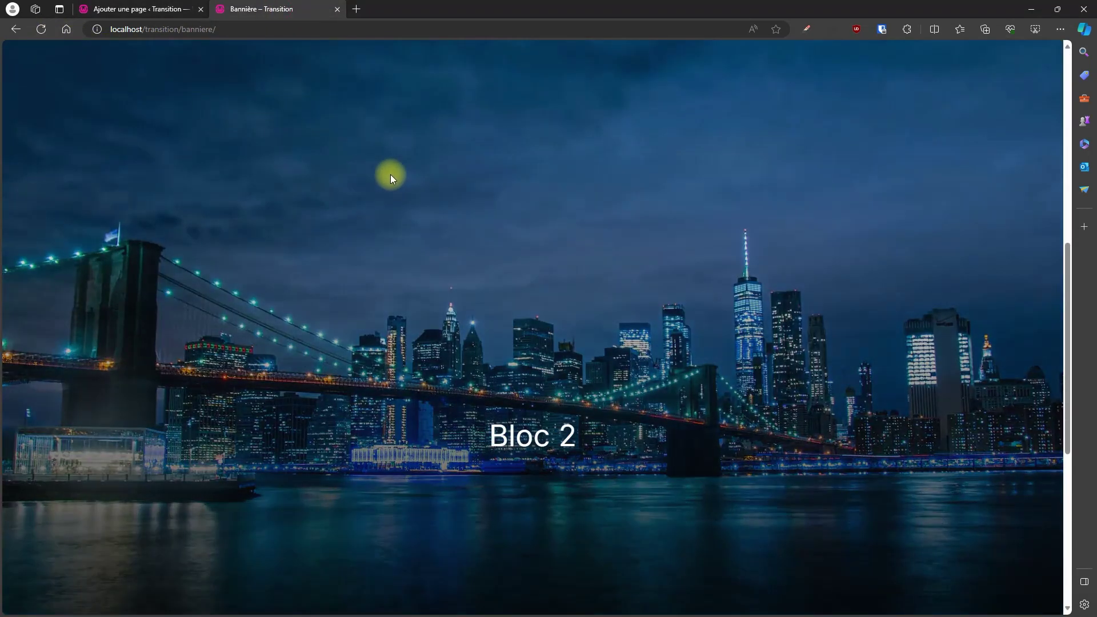
scroll(391, 181, "up", 4)
scroll(595, 200, "down", 4)
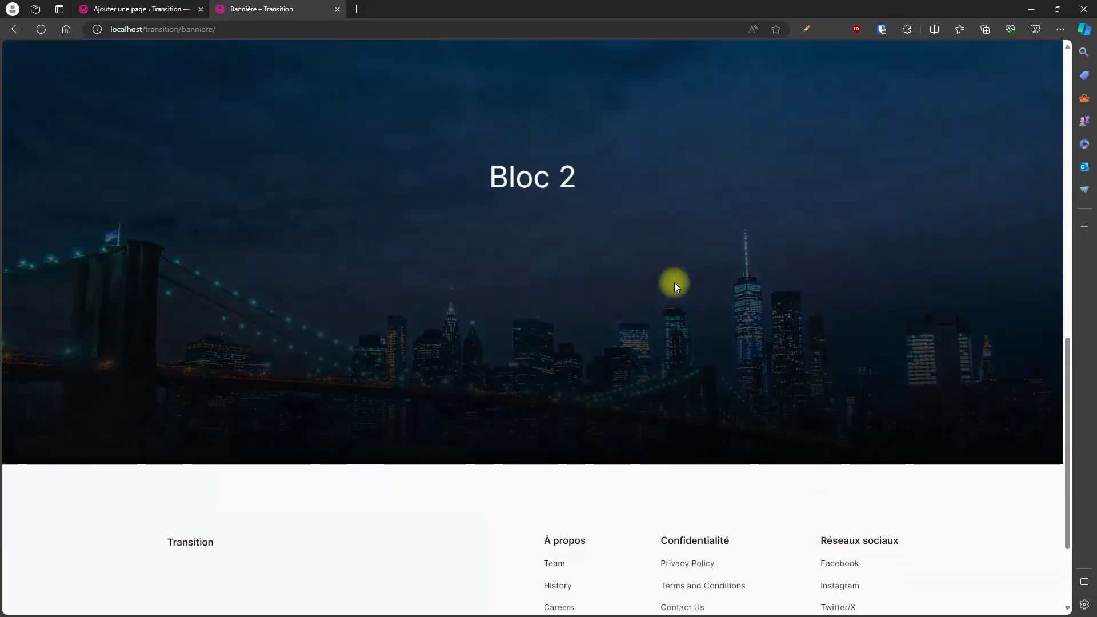
scroll(737, 273, "up", 8)
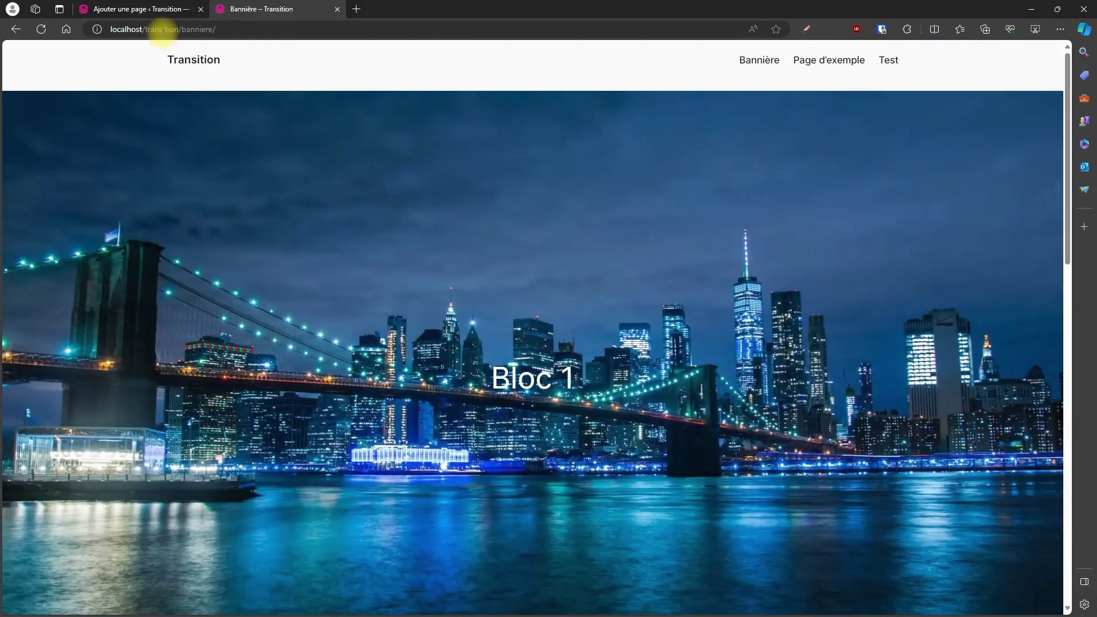
Return to the page editor, search the blocks for "bann" and insert a new Bannière block after Bloc 2.
left_click(123, 10)
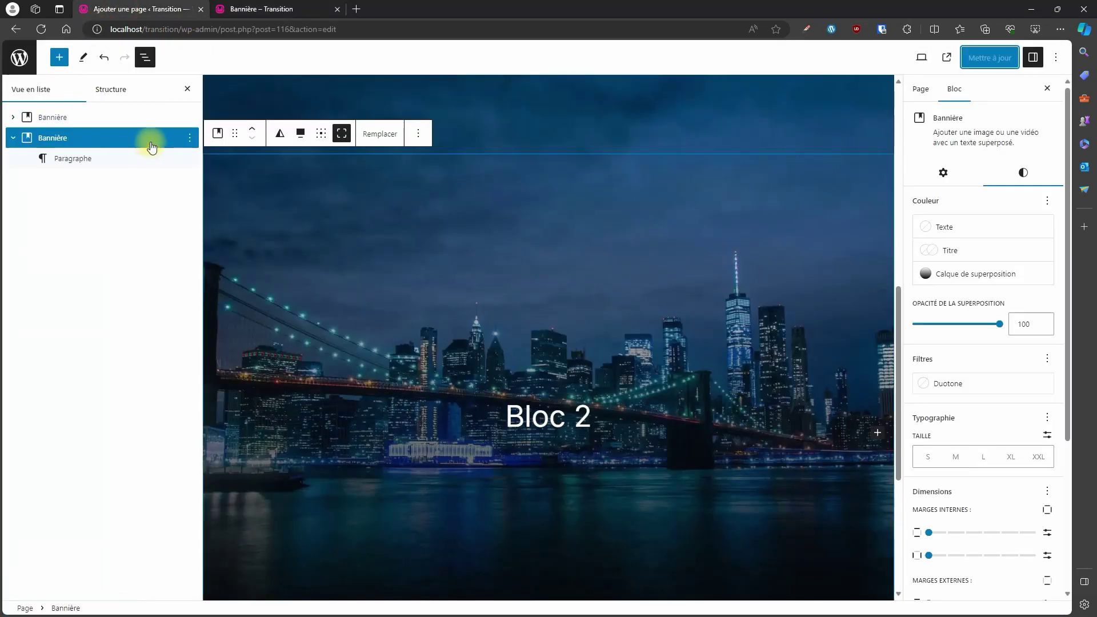
left_click(59, 59)
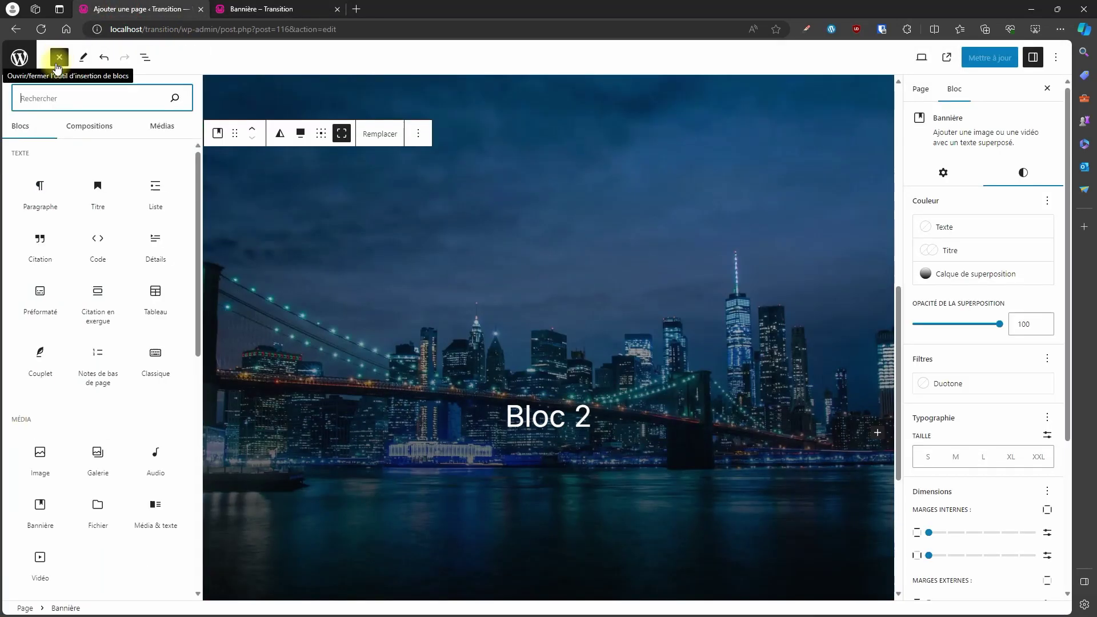
type("bann")
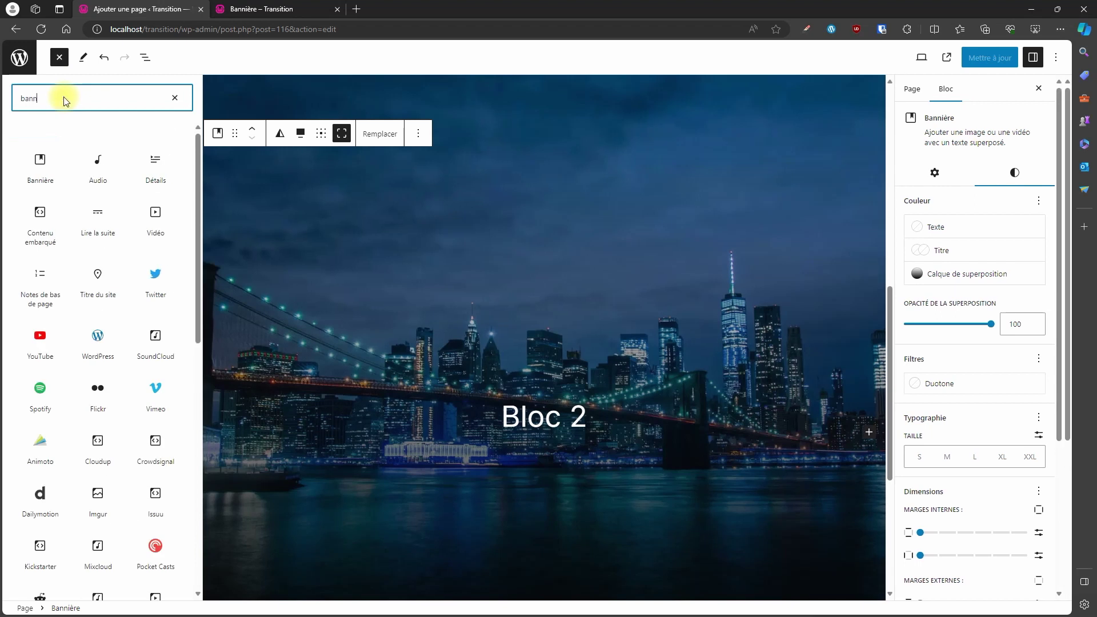
left_click(43, 165)
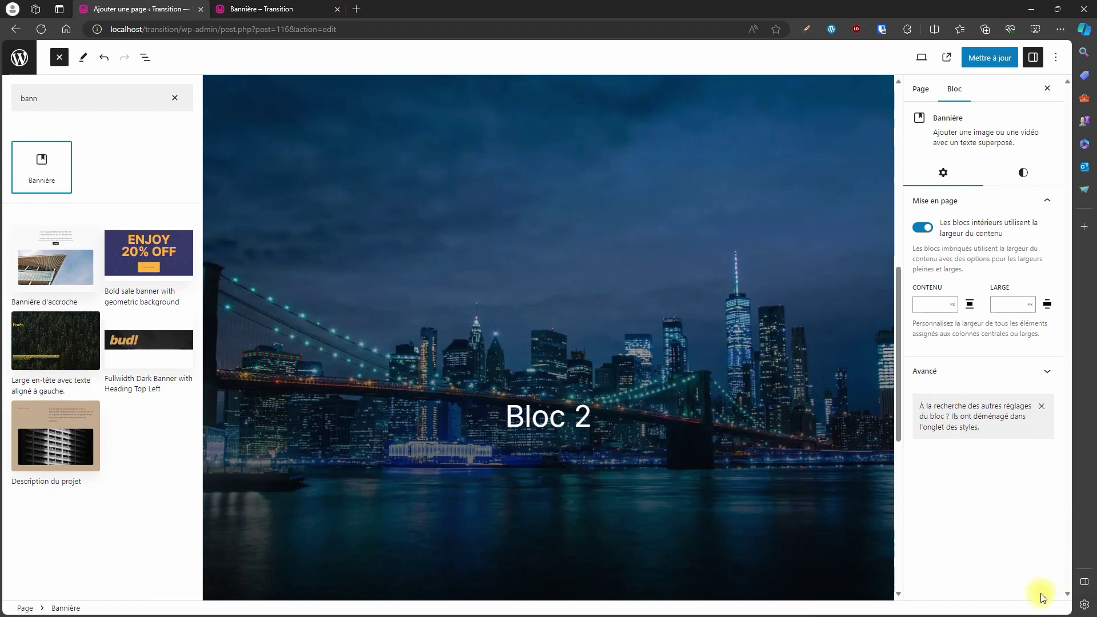
left_click(1037, 607)
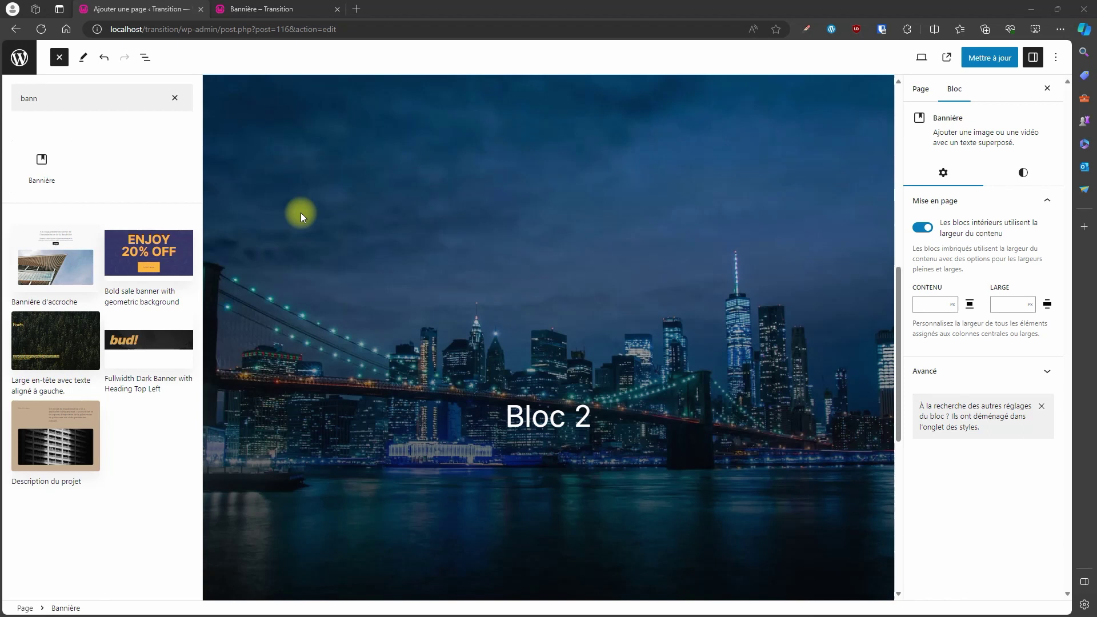
mouse_move(51, 185)
Select the new third banner from the block list and fill it with the black theme colour.
left_click(145, 57)
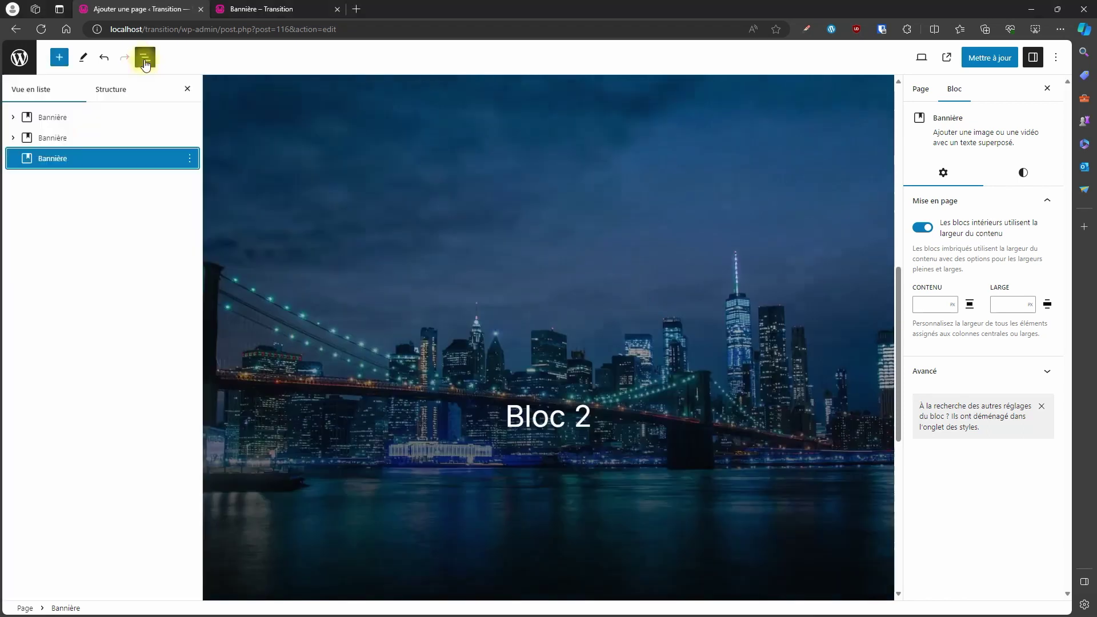
left_click(54, 160)
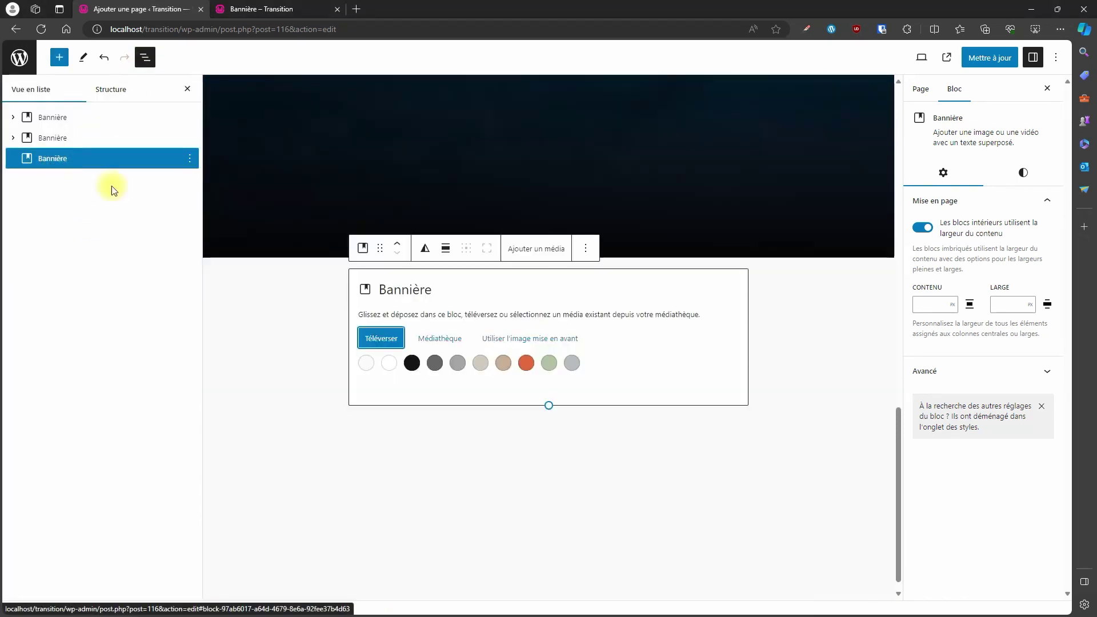
left_click(412, 364)
left_click(640, 321)
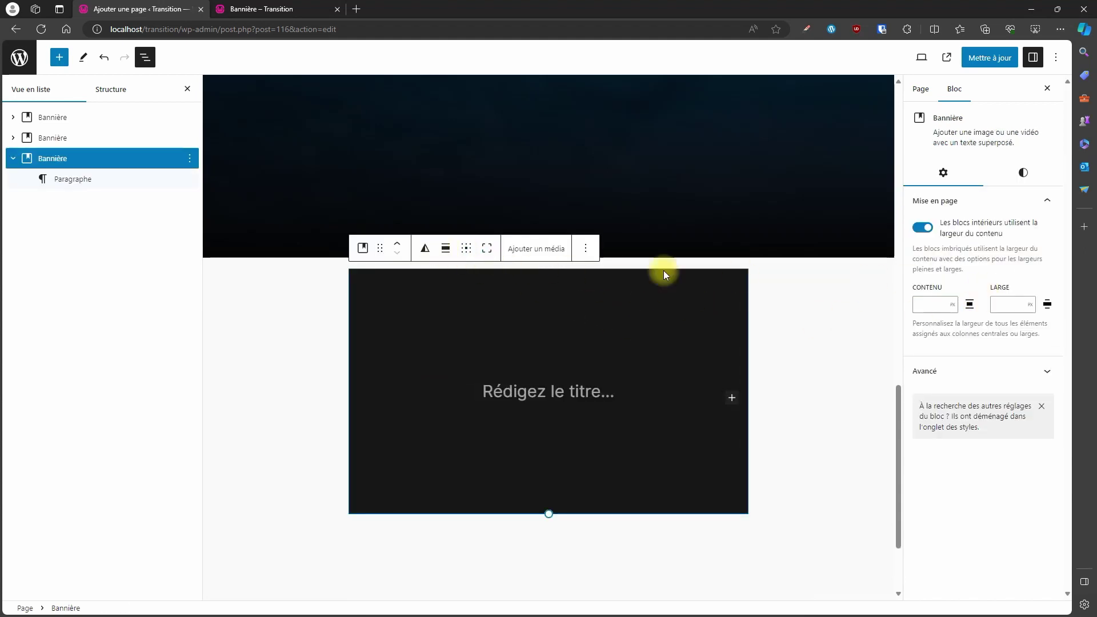
Make the third banner full width (Pleine largeur) and full height.
left_click(446, 248)
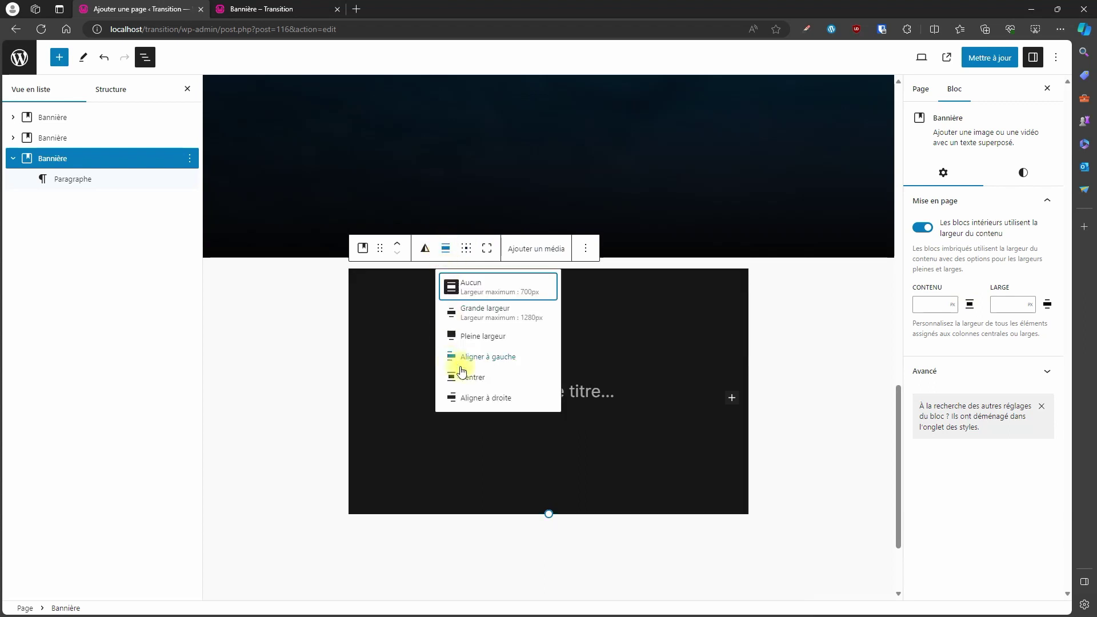
left_click(486, 347)
left_click(342, 248)
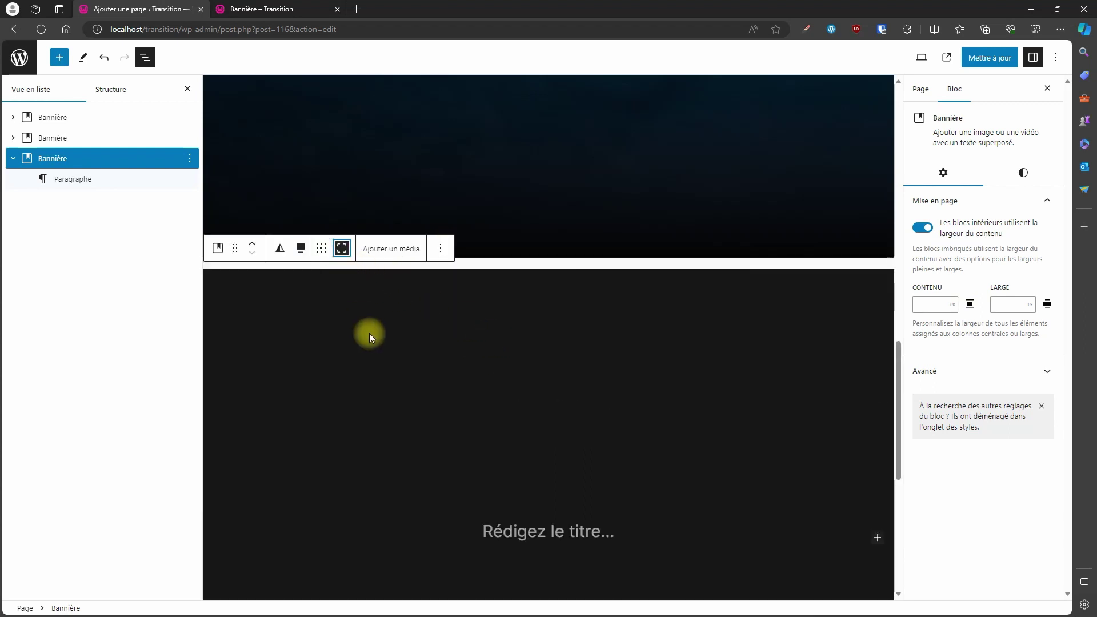
Set the third banner's overlay to solid pure black #000000 at 100 opacity.
left_click(1023, 174)
left_click(952, 270)
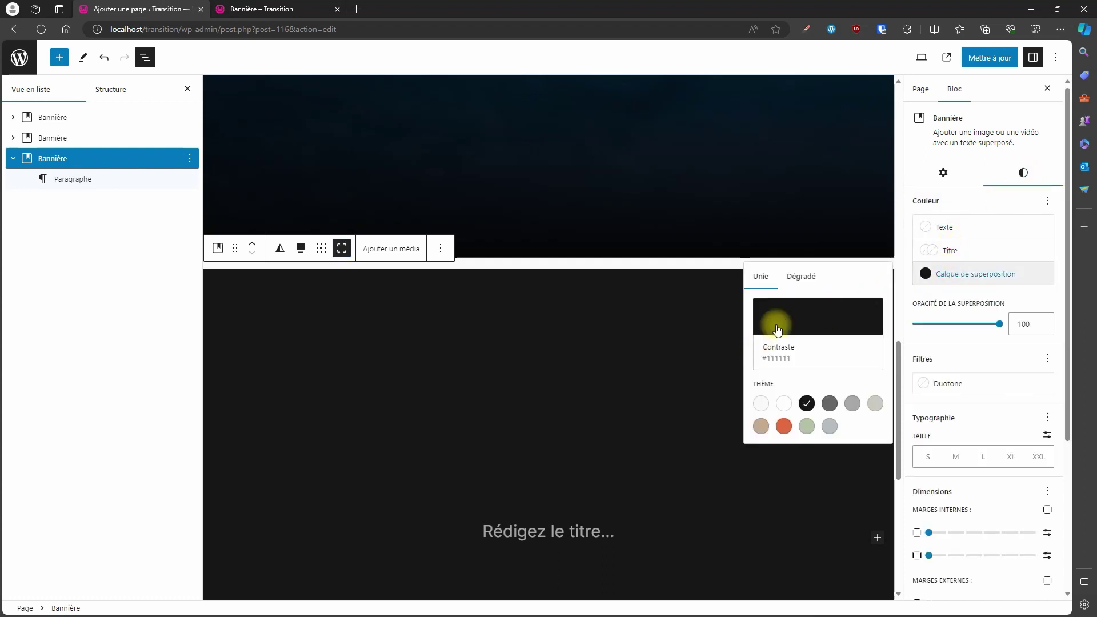
left_click(781, 333)
left_click_drag(615, 416, 599, 438)
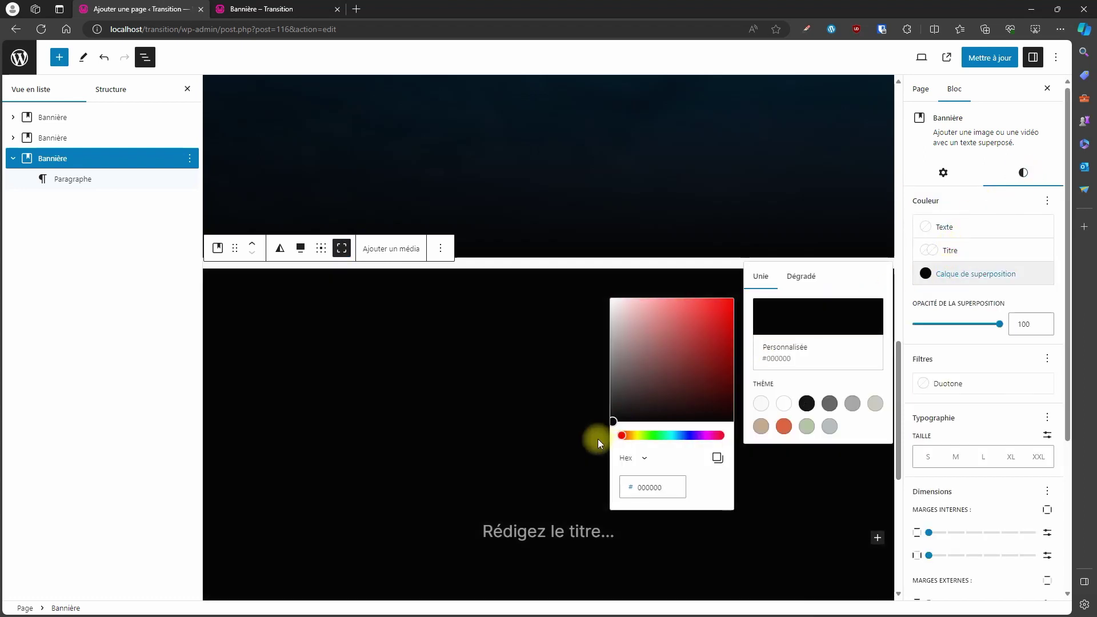
left_click(984, 274)
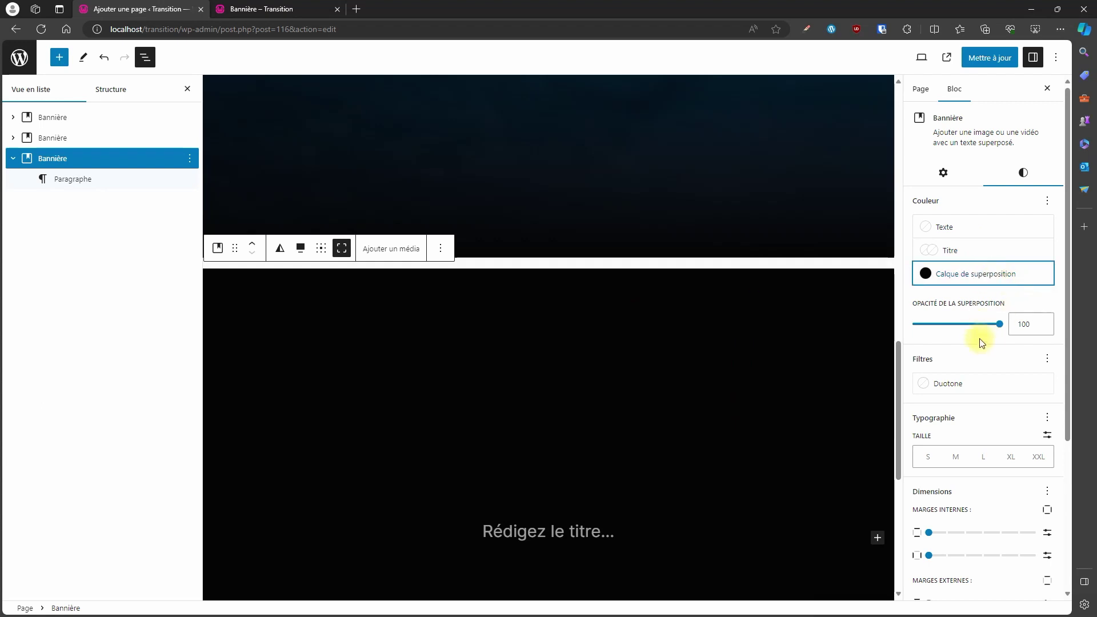
mouse_move(992, 332)
left_mouse_down()
mouse_move(965, 321)
mouse_move(1014, 330)
left_mouse_up()
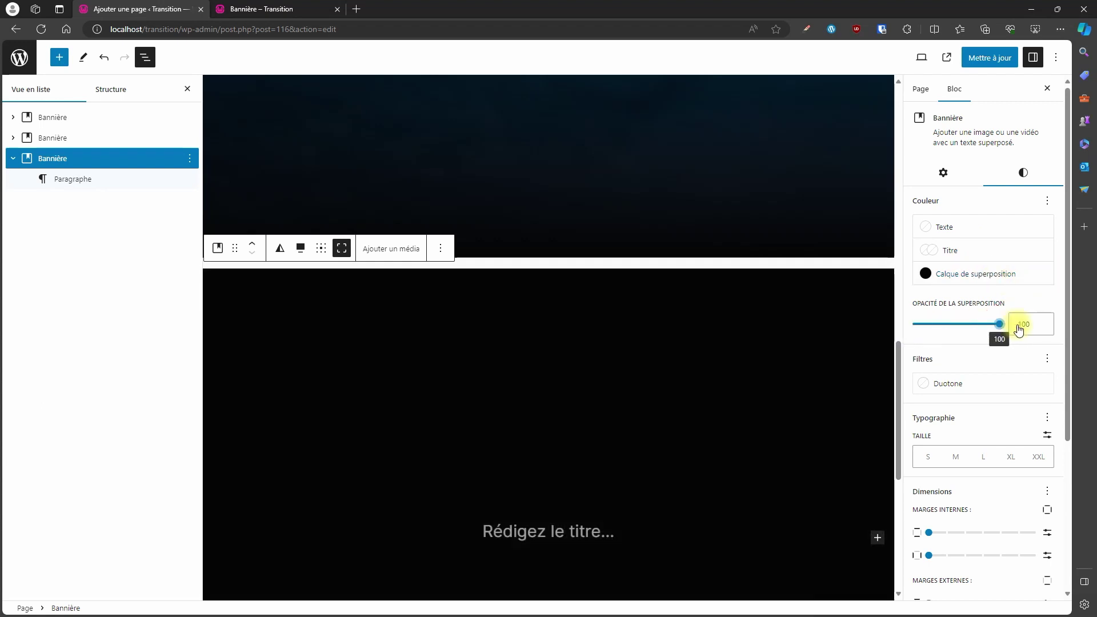
Set the third banner's vertical outer margins and block spacing to 0.
scroll(963, 366, "down", 3)
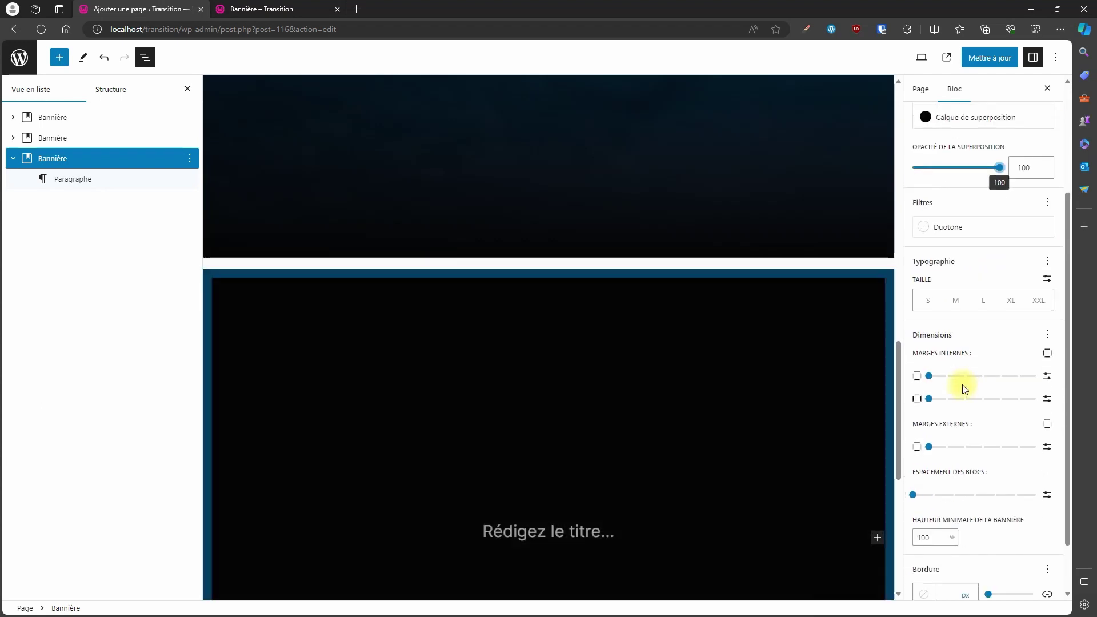
left_click(929, 446)
mouse_move(914, 494)
left_mouse_down()
mouse_move(953, 495)
mouse_move(908, 494)
left_mouse_up()
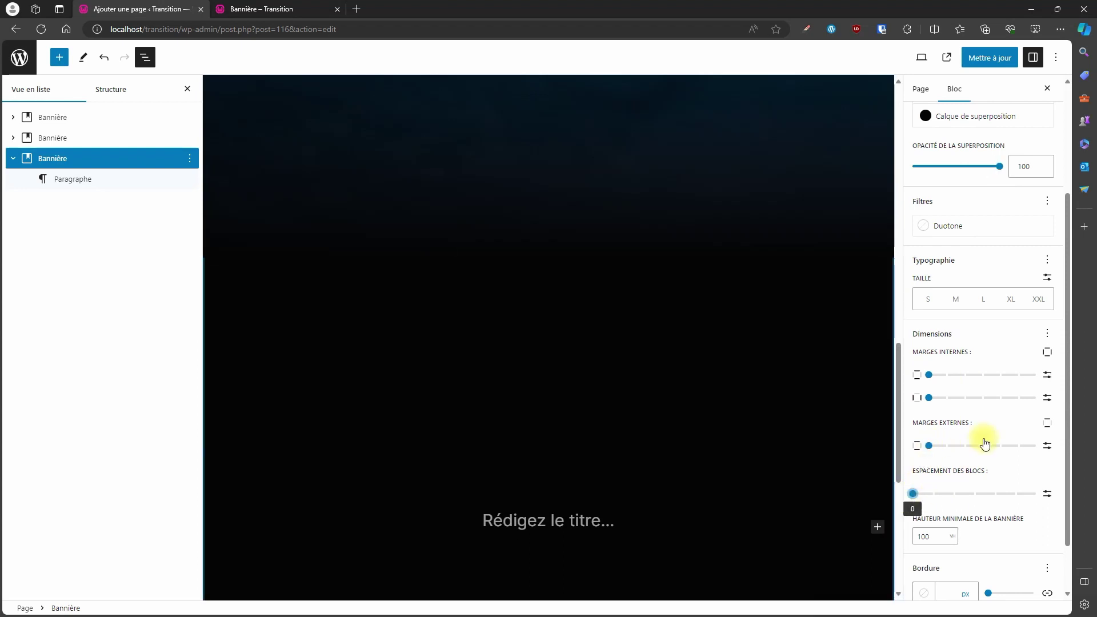
scroll(916, 375, "down", 1)
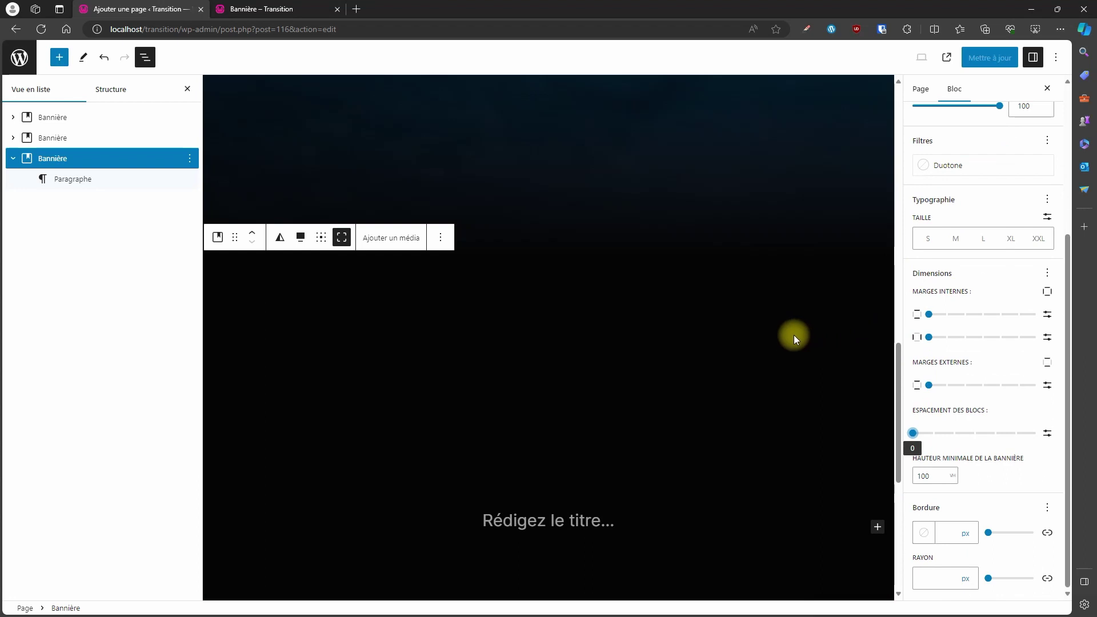
Title the black banner "Bloc HERO" and update the page.
scroll(794, 337, "down", 1)
left_click(621, 435)
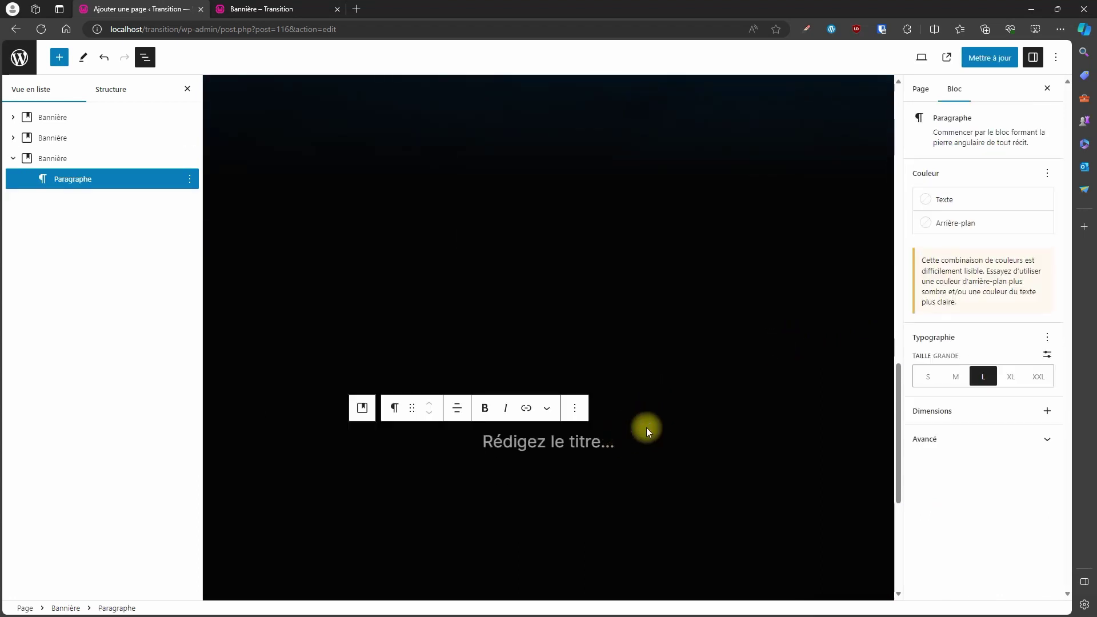
type("Blo")
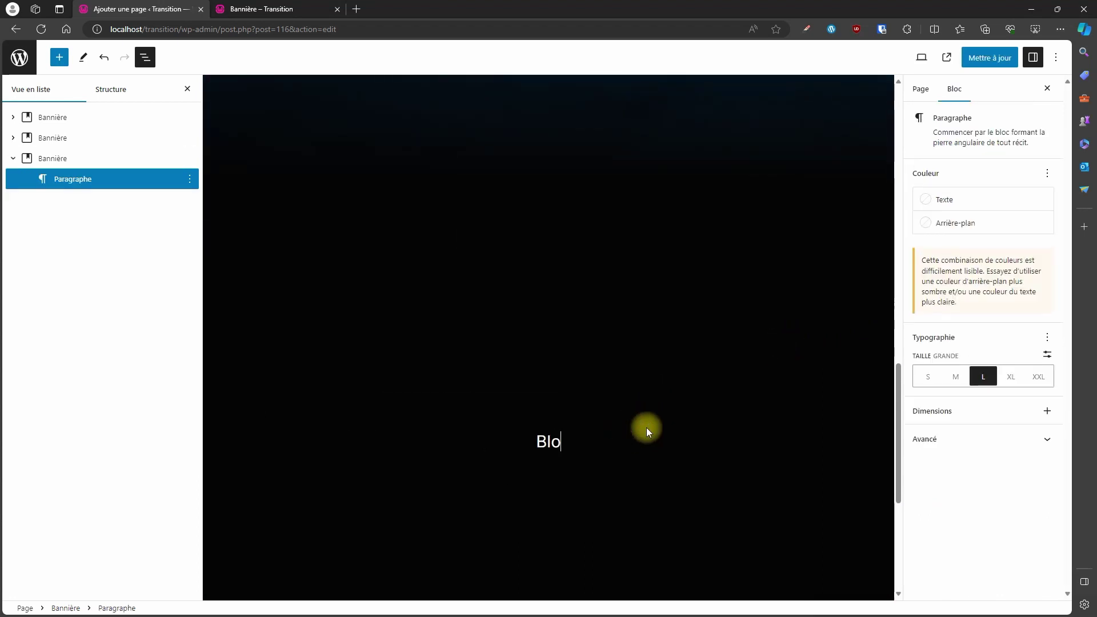
type("c HERO")
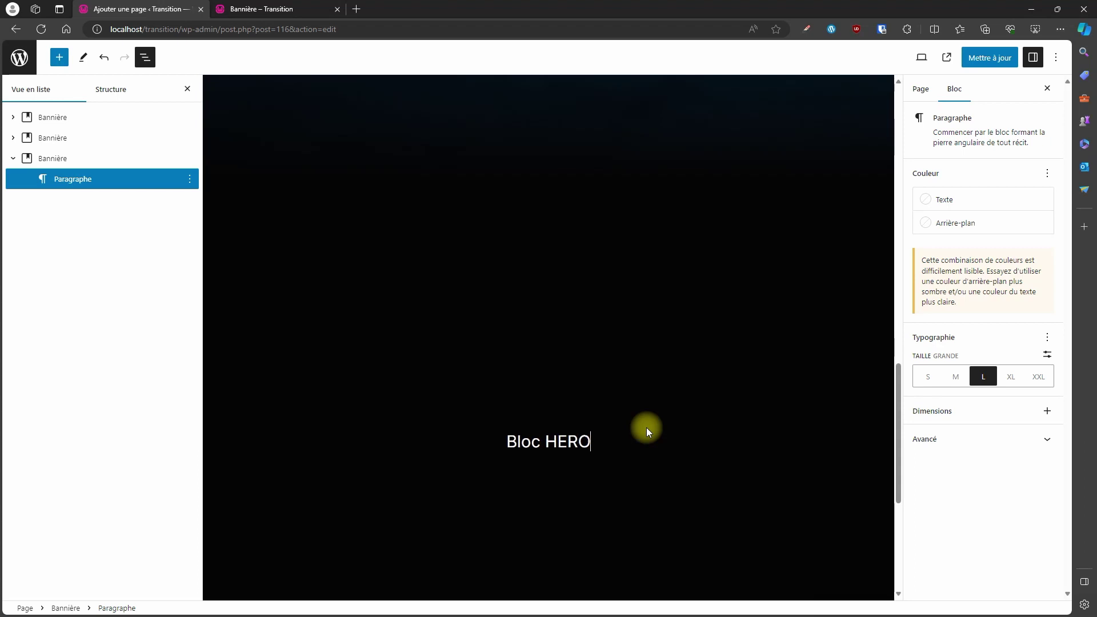
left_click(977, 57)
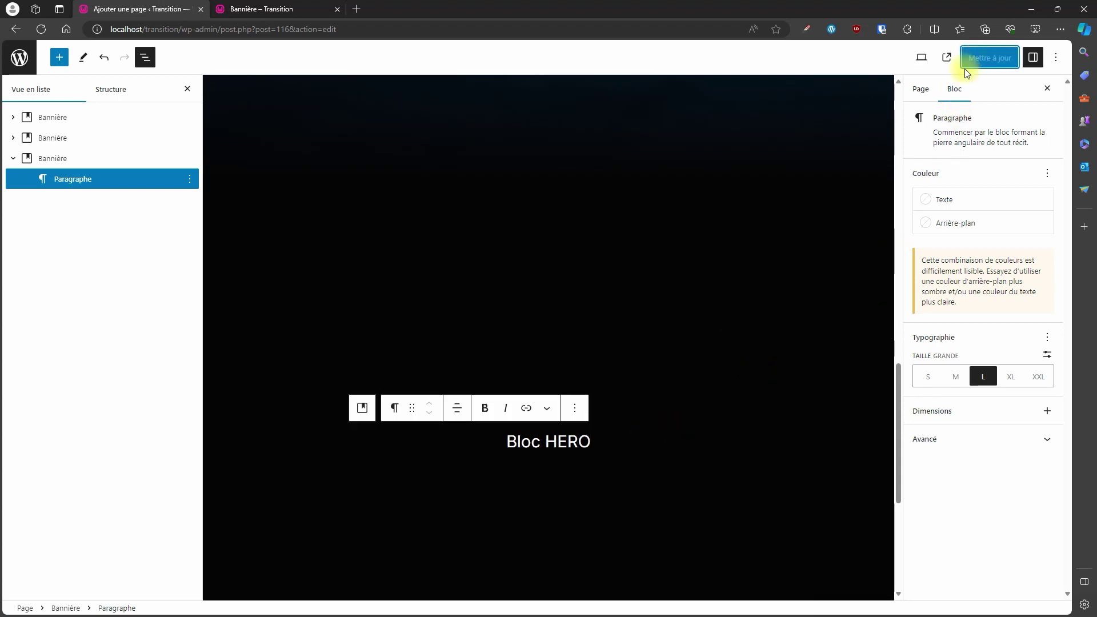
View the published Bannière page and check how Bloc 2 passes into the black Bloc HERO while scrolling.
left_click(255, 10)
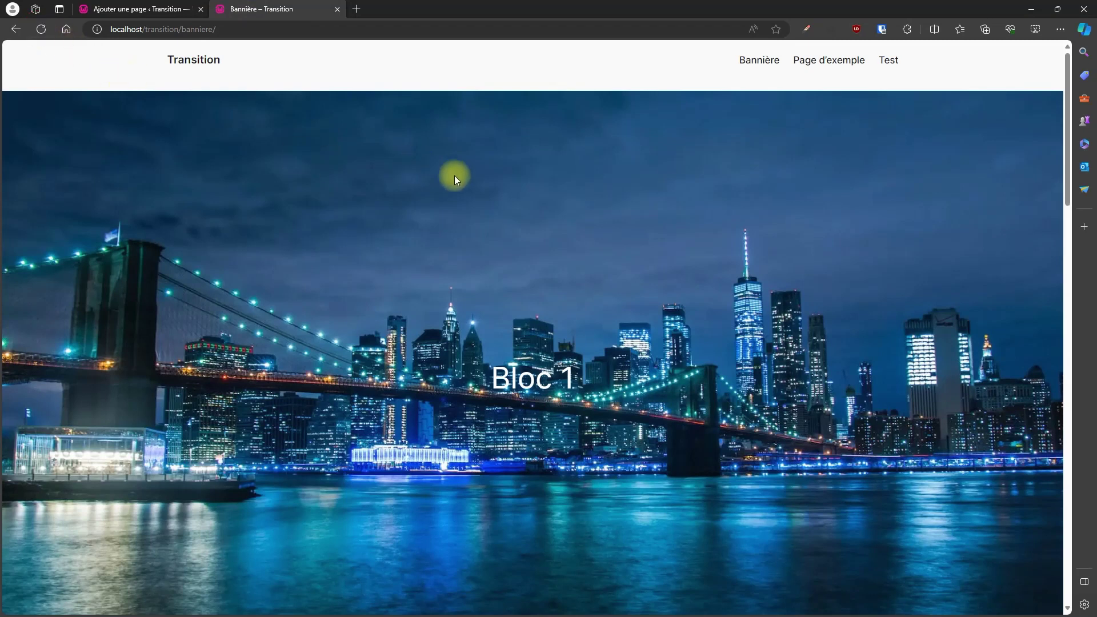
scroll(468, 176, "down", 15)
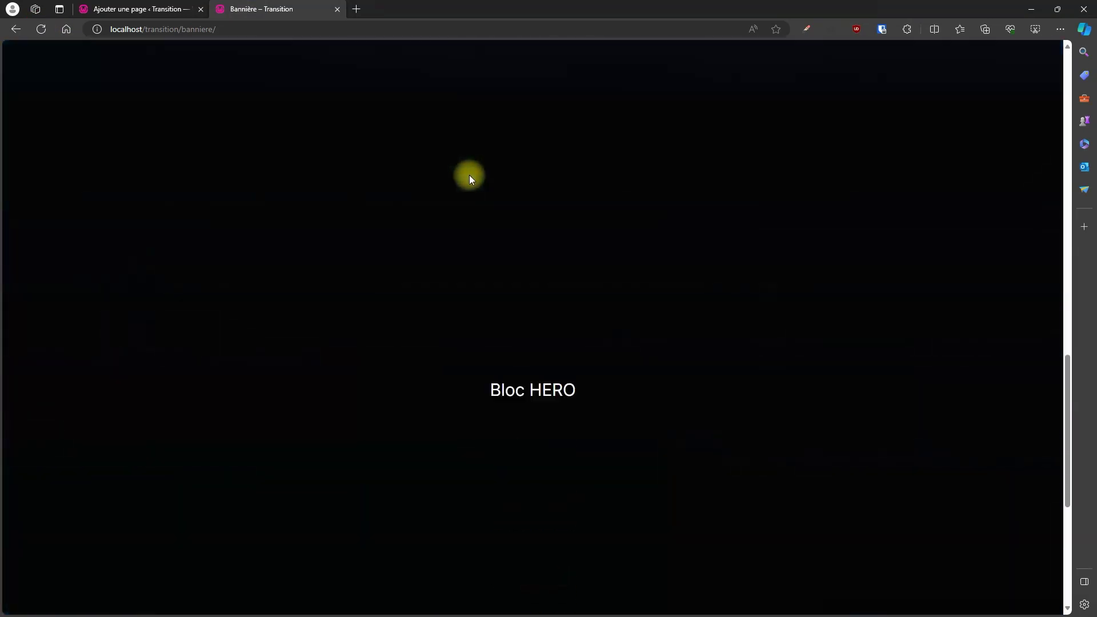
scroll(469, 175, "down", 5)
scroll(469, 177, "up", 15)
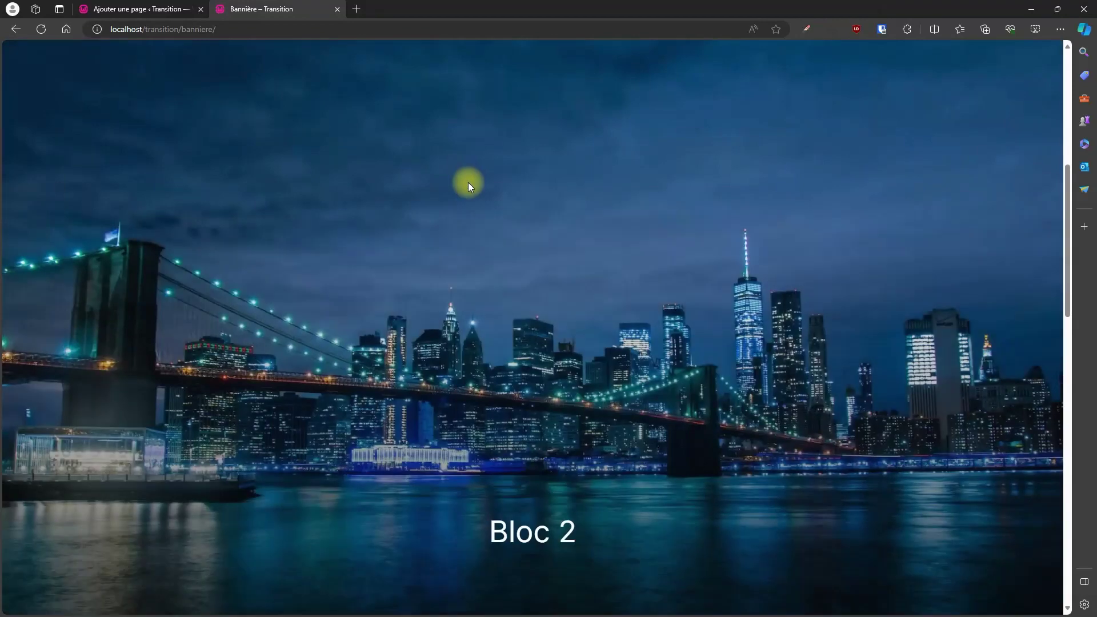
scroll(468, 183, "up", 5)
Return to the page editor and shorten the Bloc HERO banner by pulling up its lower edge.
left_click(126, 11)
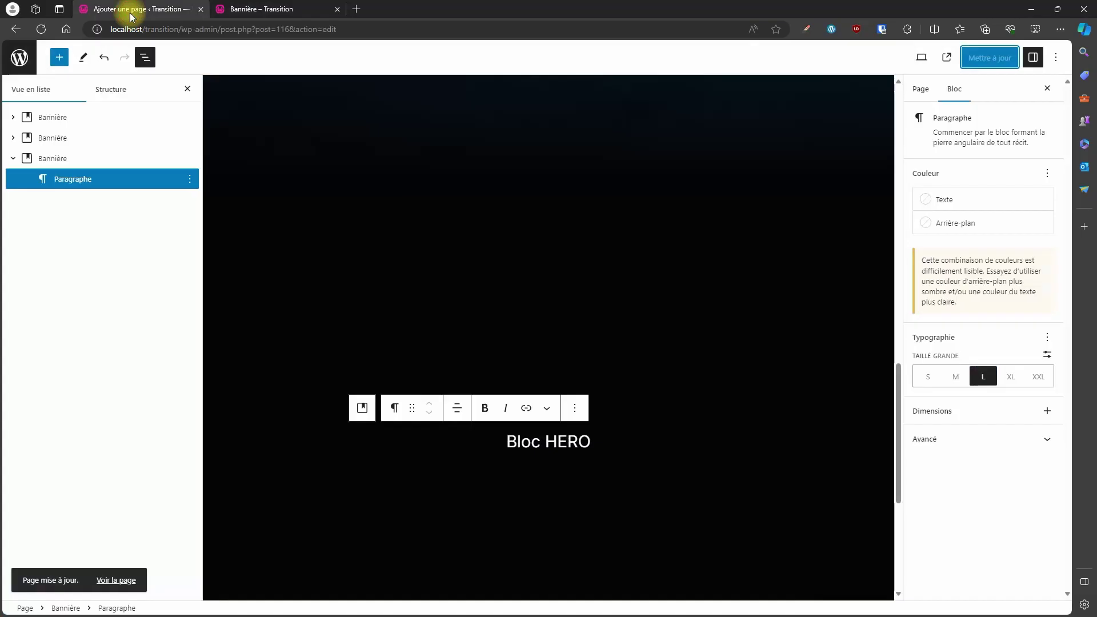
left_click(76, 161)
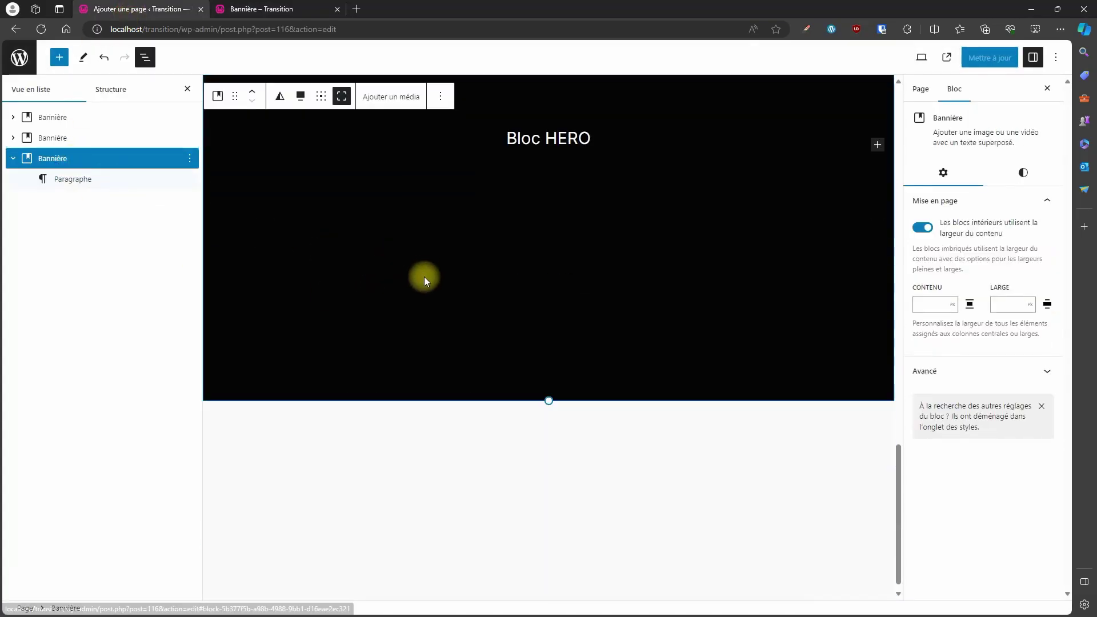
left_click_drag(549, 467, 543, 268)
Examine the shortened Bloc HERO banner and its transition from Bloc 2 in the editor.
scroll(533, 259, "up", 5)
scroll(533, 259, "down", 3)
scroll(533, 268, "up", 3)
scroll(527, 309, "down", 4)
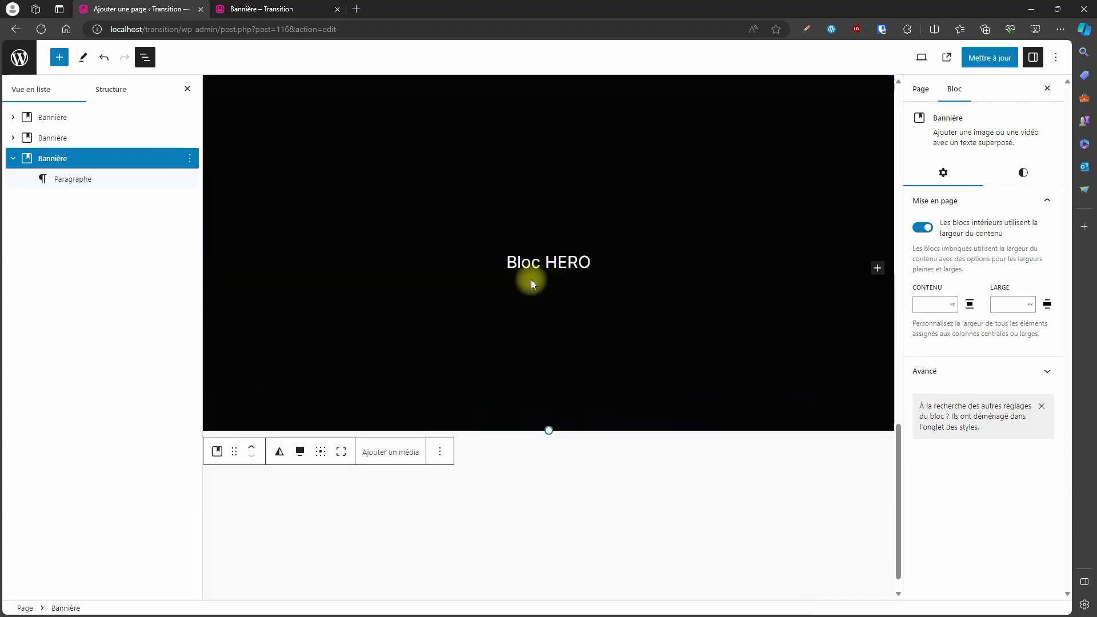
scroll(571, 314, "up", 3)
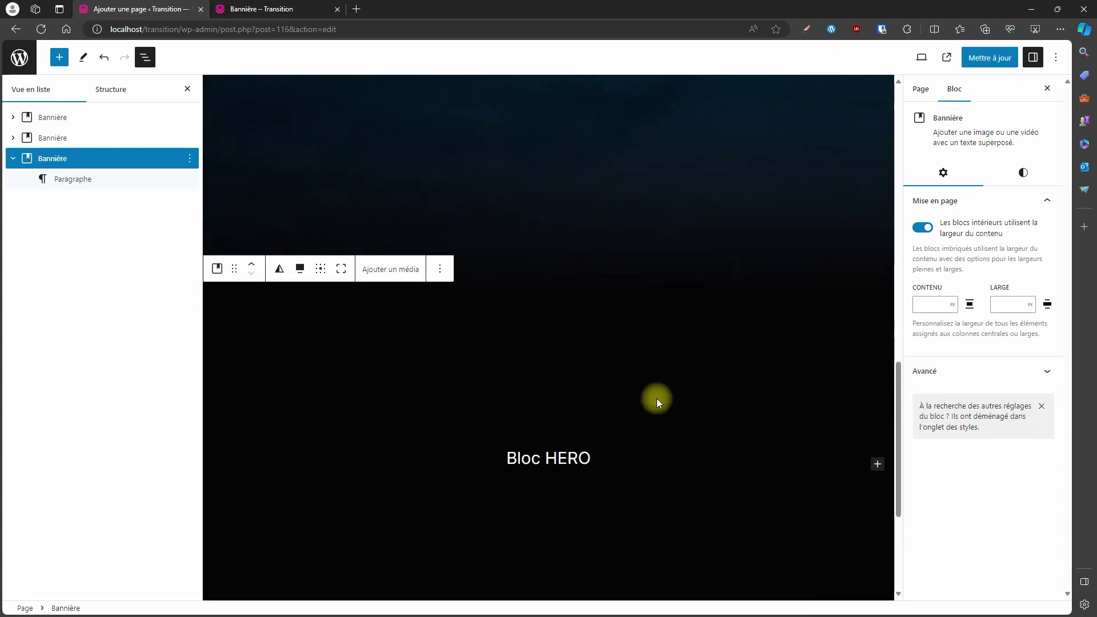
scroll(681, 438, "down", 4)
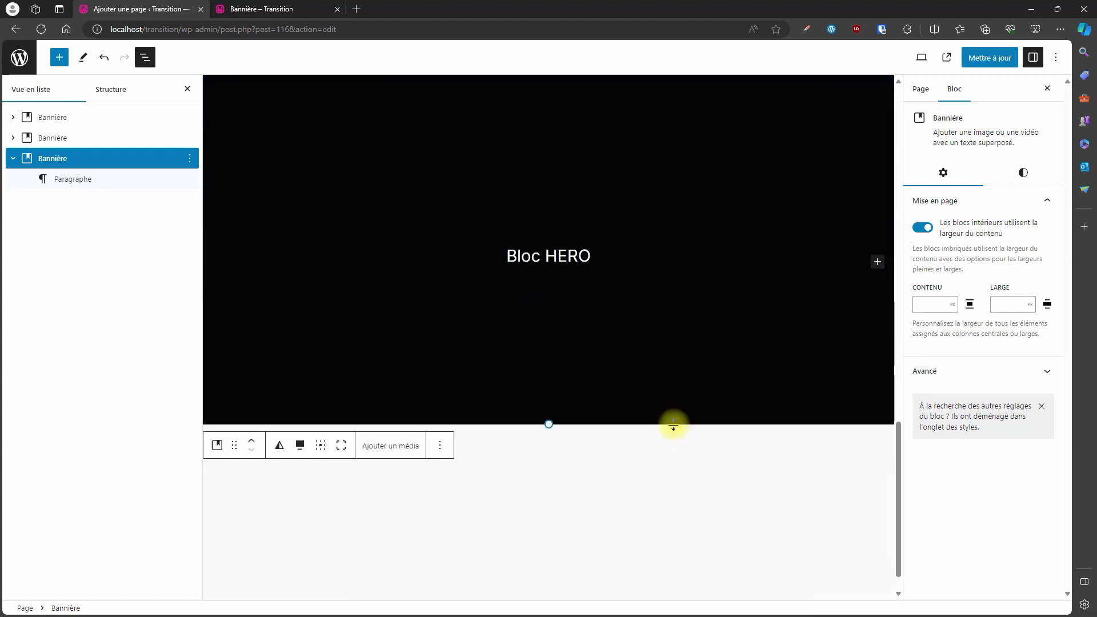
scroll(673, 429, "up", 7)
scroll(647, 355, "down", 4)
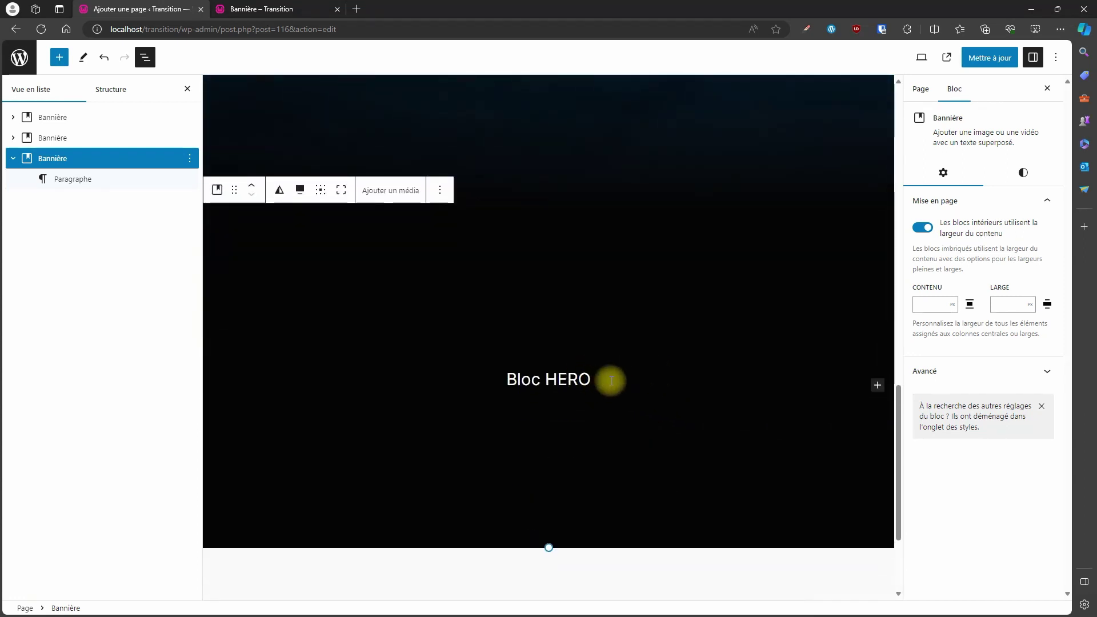
Duplicate the Bloc 2 banner and move the copy below the Bloc HERO banner.
left_click(54, 137)
left_click(189, 137)
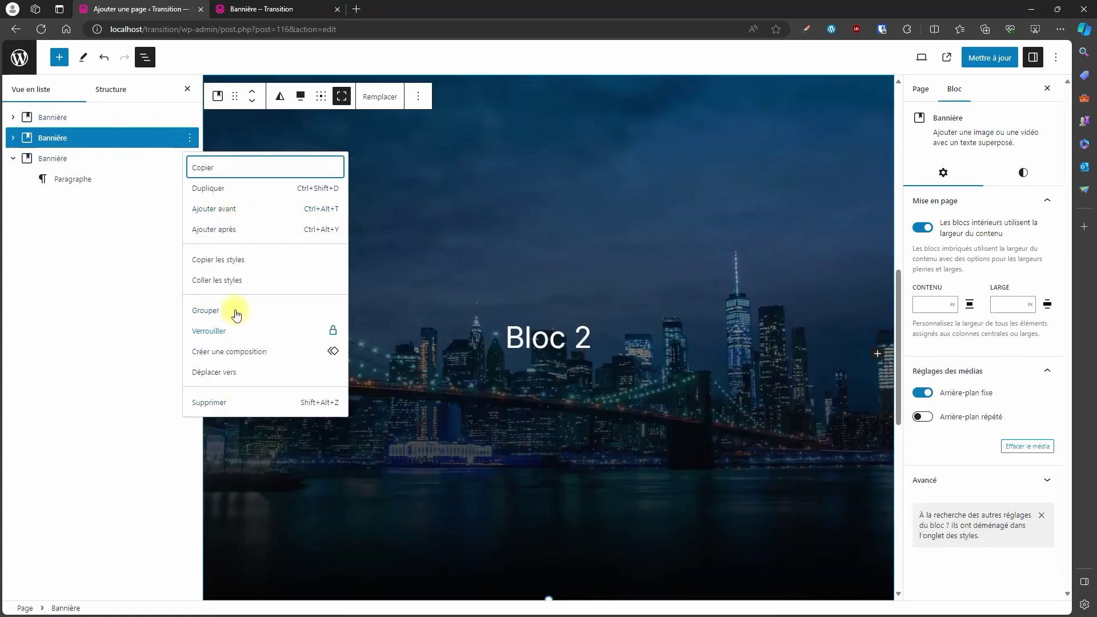
left_click(215, 189)
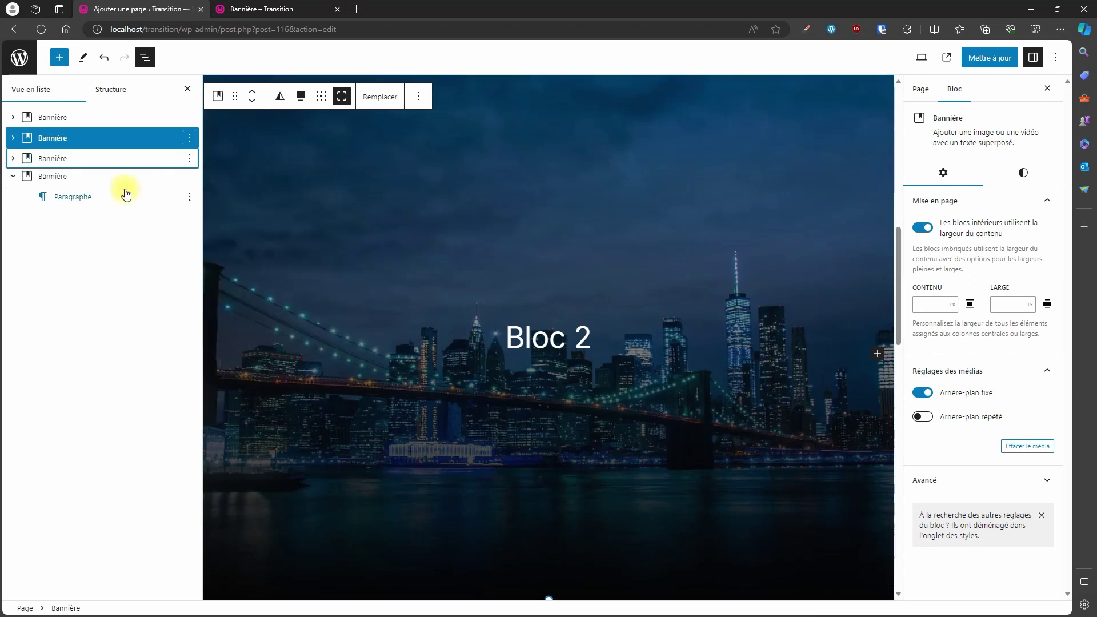
left_click(91, 160)
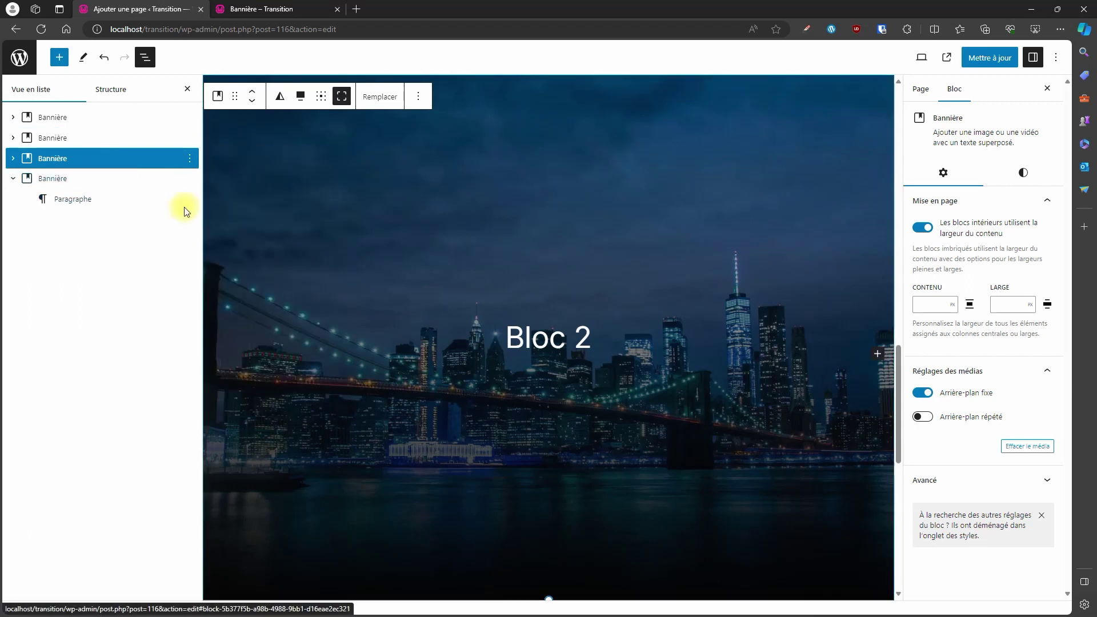
left_click(252, 101)
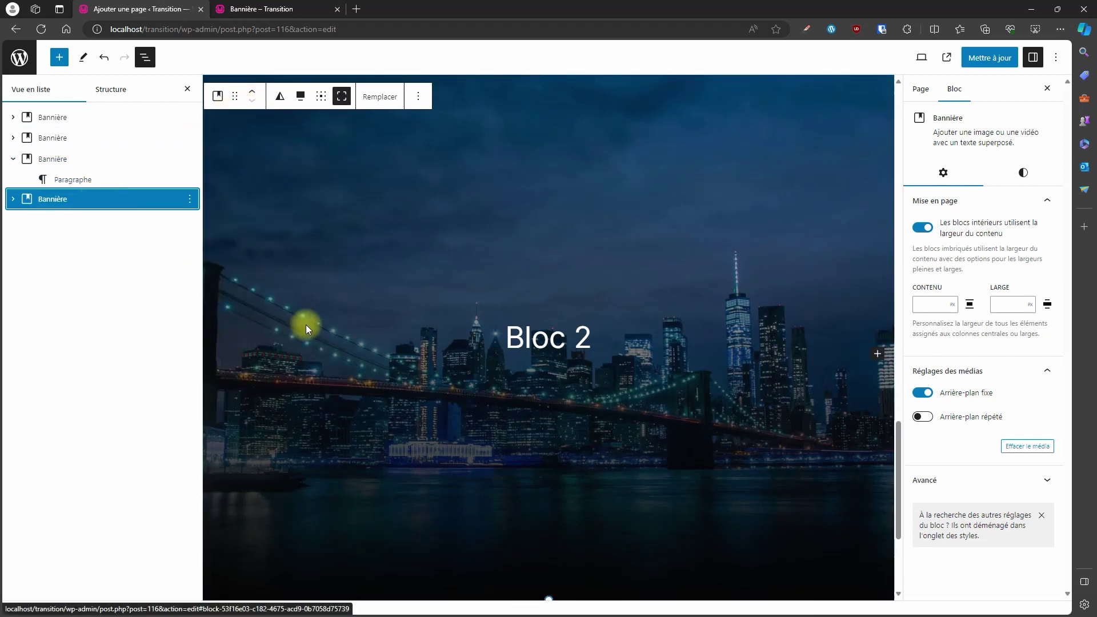
Change the title of the duplicated last banner to "Bloc 3".
left_click(594, 338)
key("BackSpace")
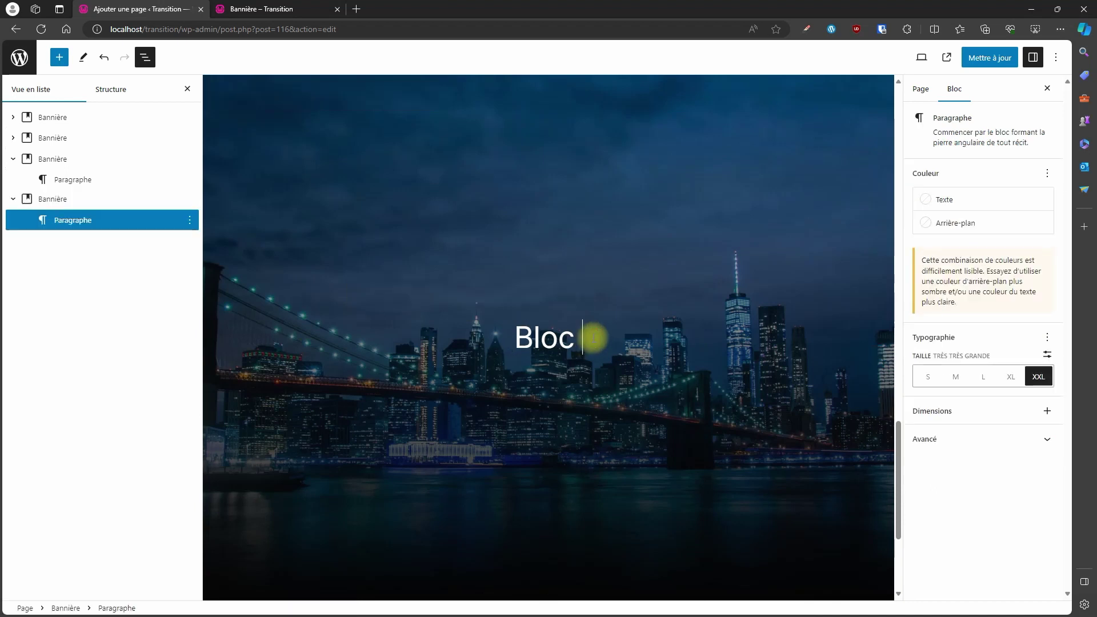
type("3")
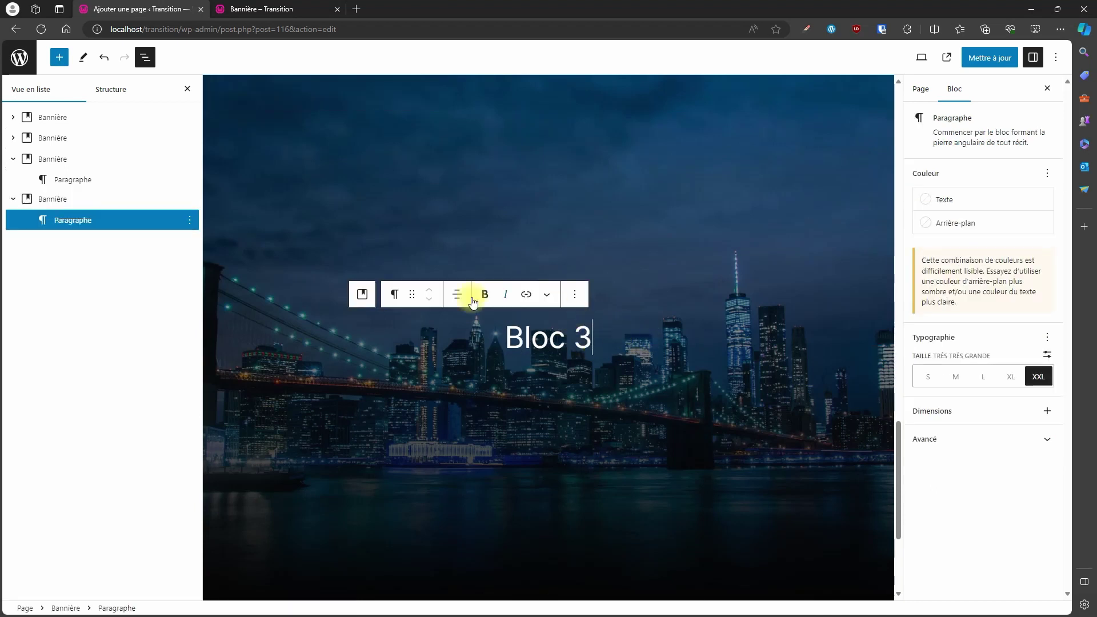
Replace the Bloc 3 banner's background with the media library's starry sky and tree image without lettering.
left_click(73, 199)
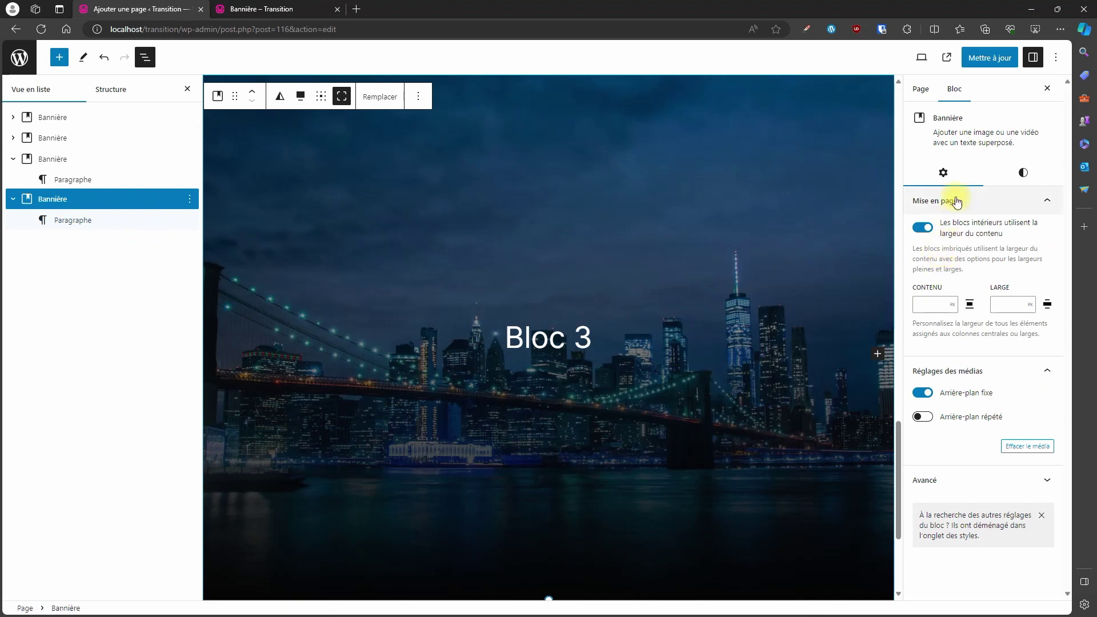
left_click(380, 99)
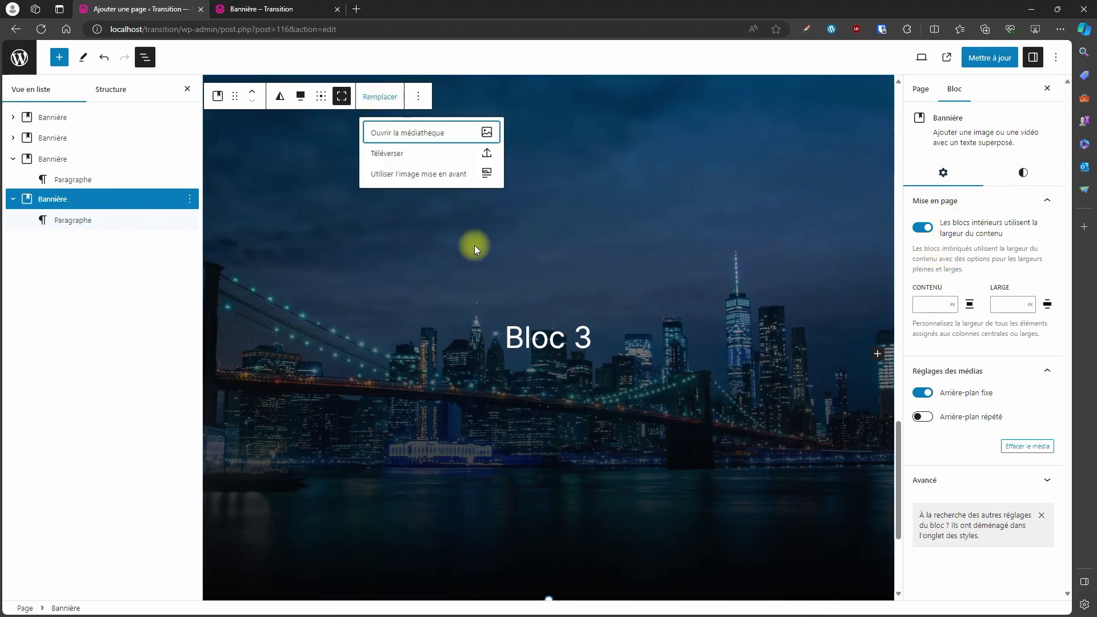
left_click(415, 135)
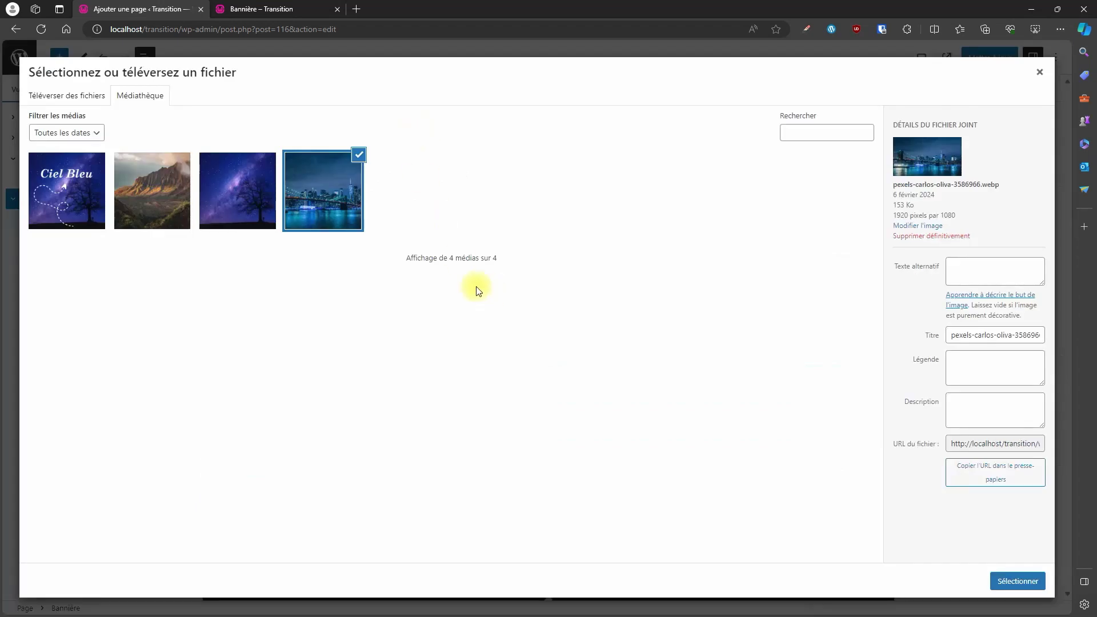
left_click(252, 178)
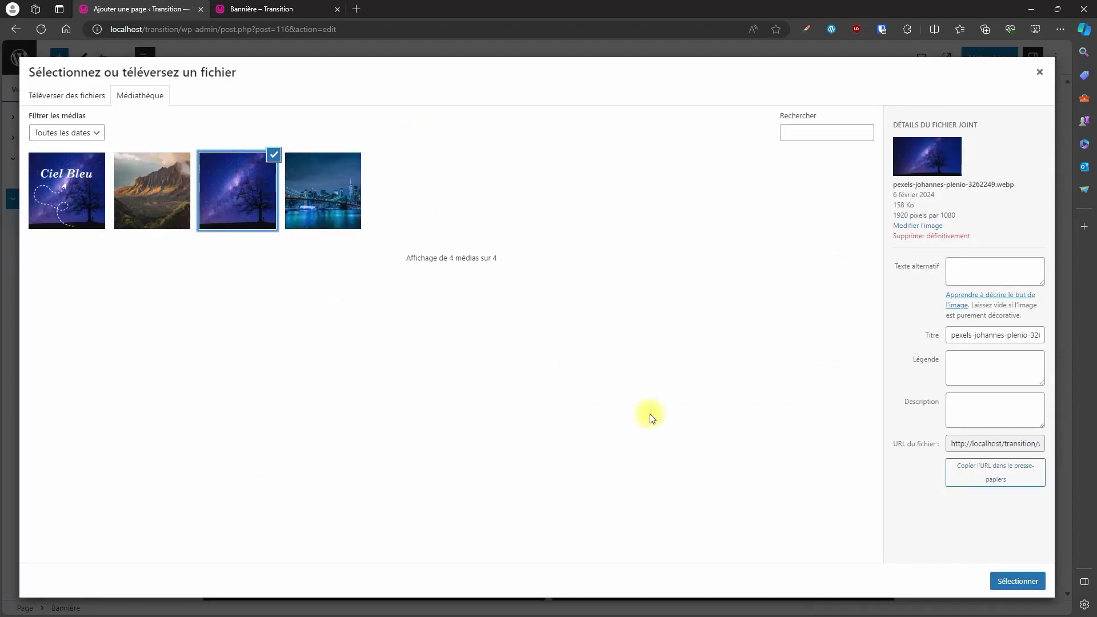
left_click(1000, 581)
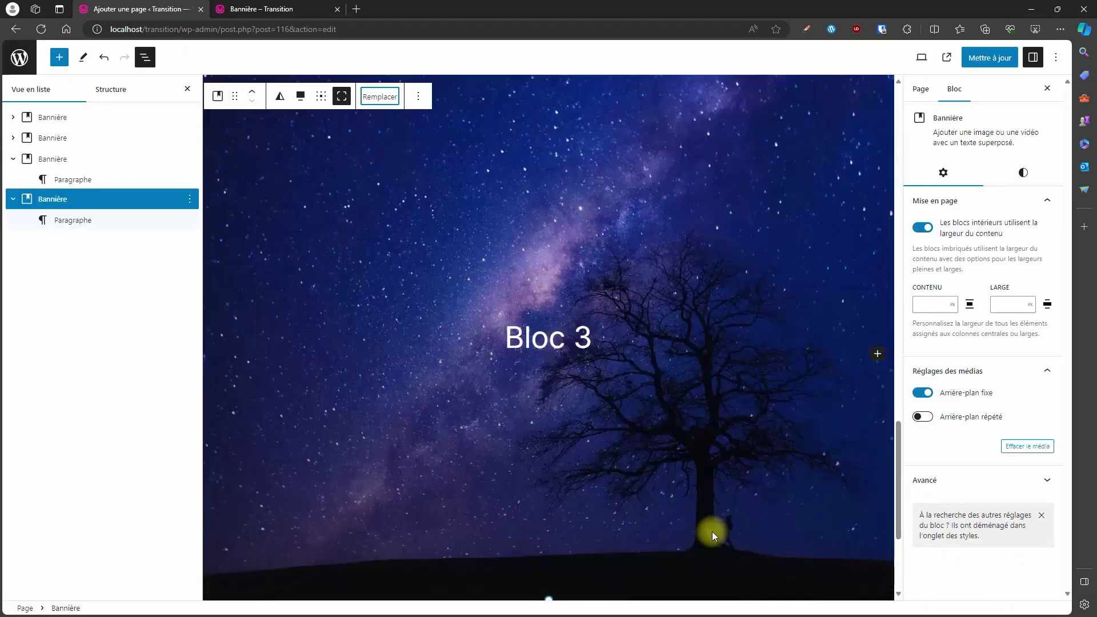
Set the Bloc 3 banner's overlay opacity to 100 and reverse its gradient to run from opaque black (000000) to transparent (00000000).
left_click(1022, 179)
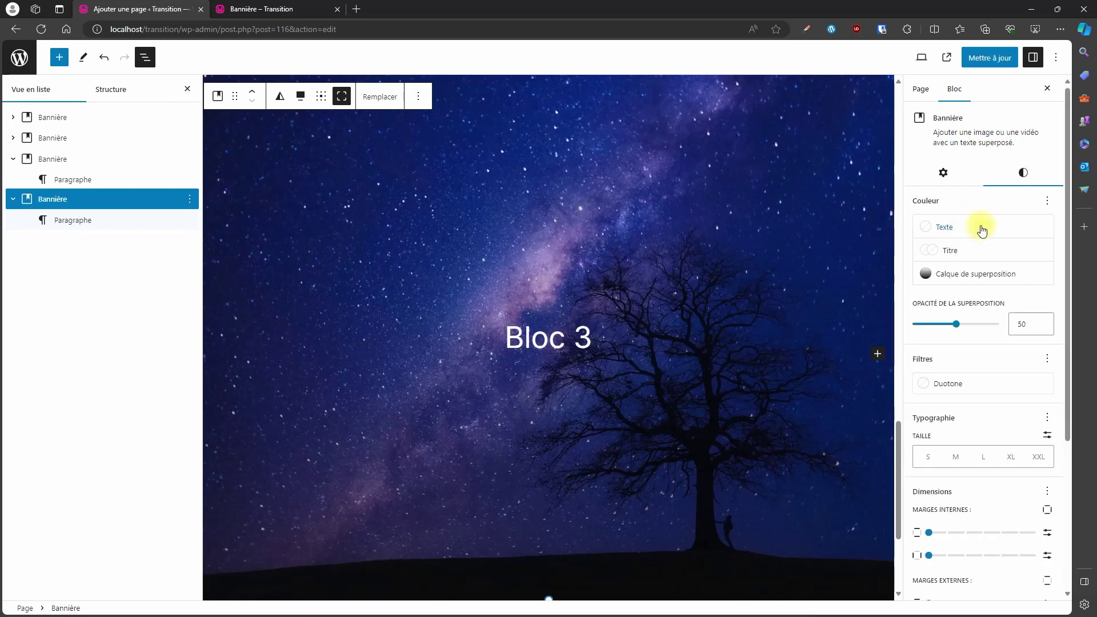
left_click_drag(960, 328, 1014, 332)
left_click(1005, 282)
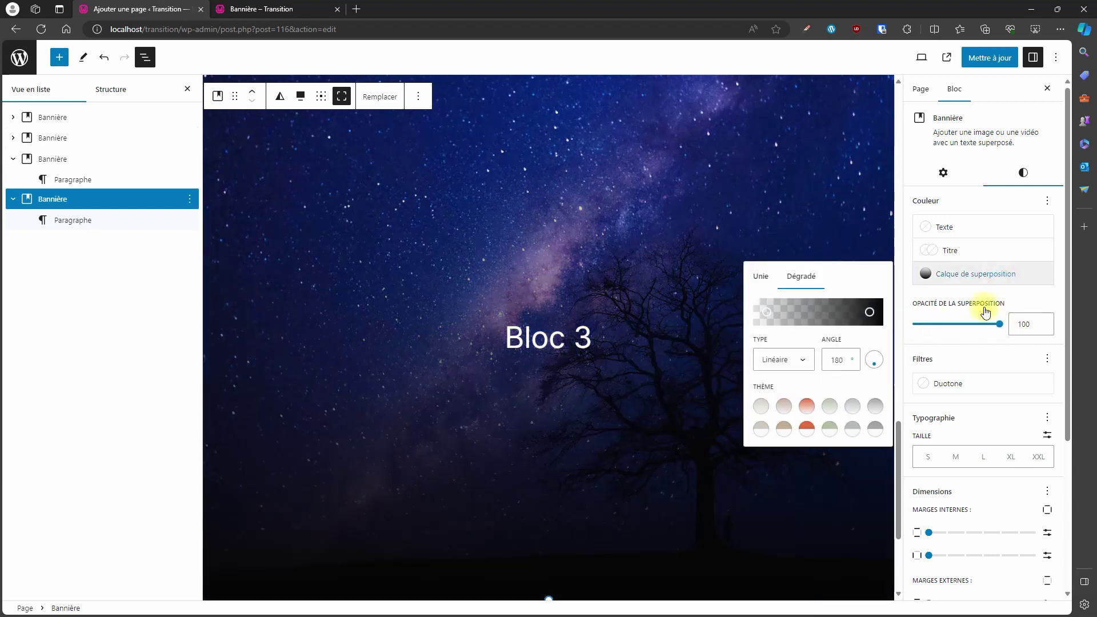
left_click(766, 313)
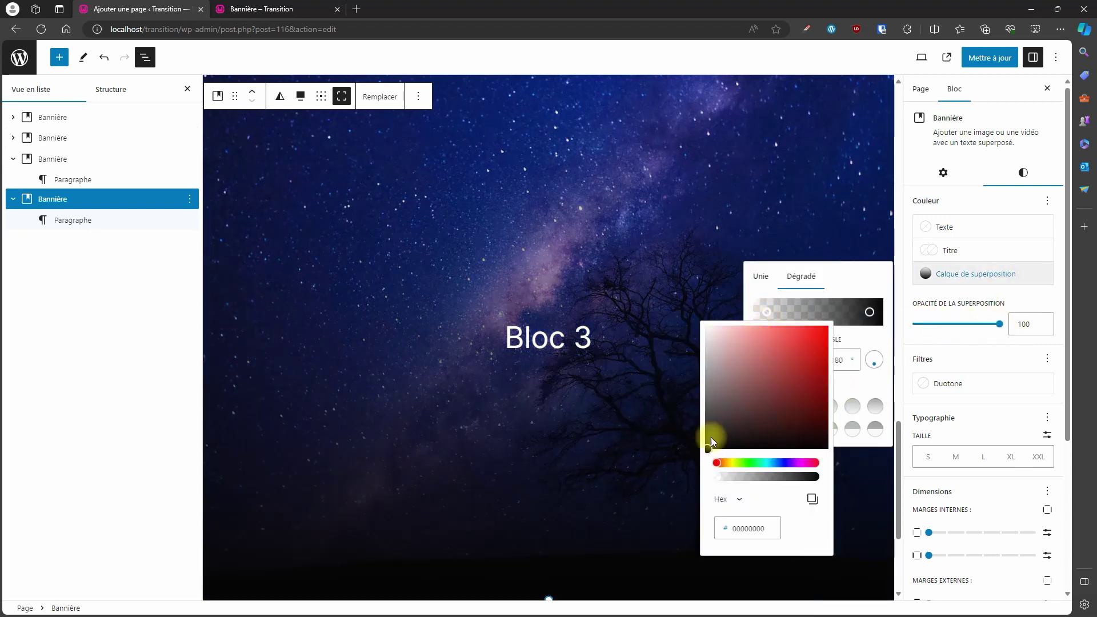
left_click_drag(730, 480, 840, 482)
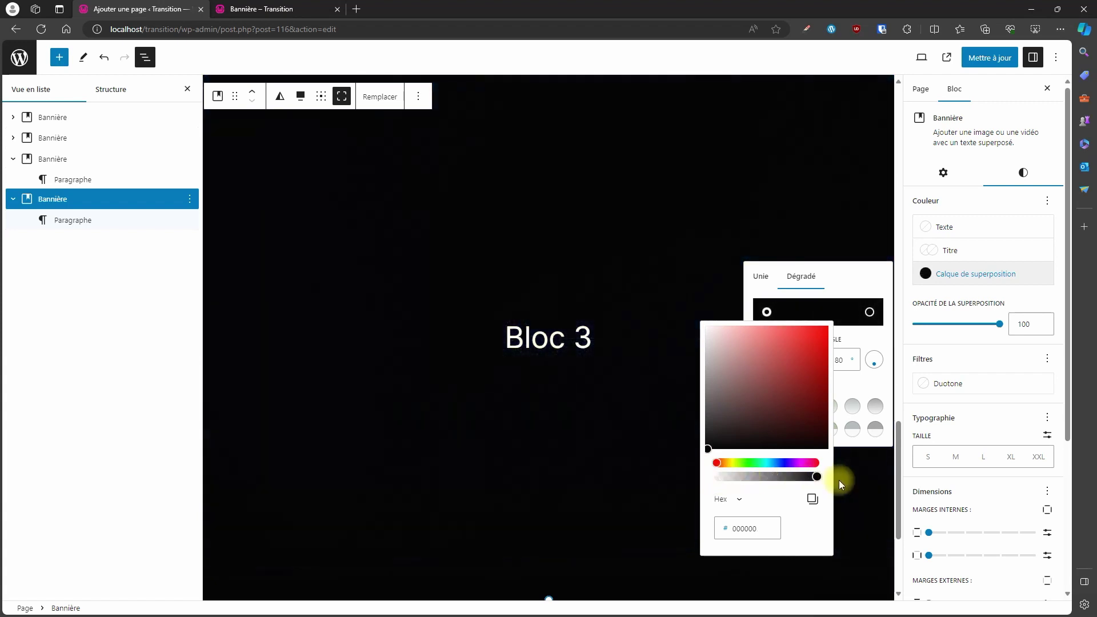
left_click(869, 312)
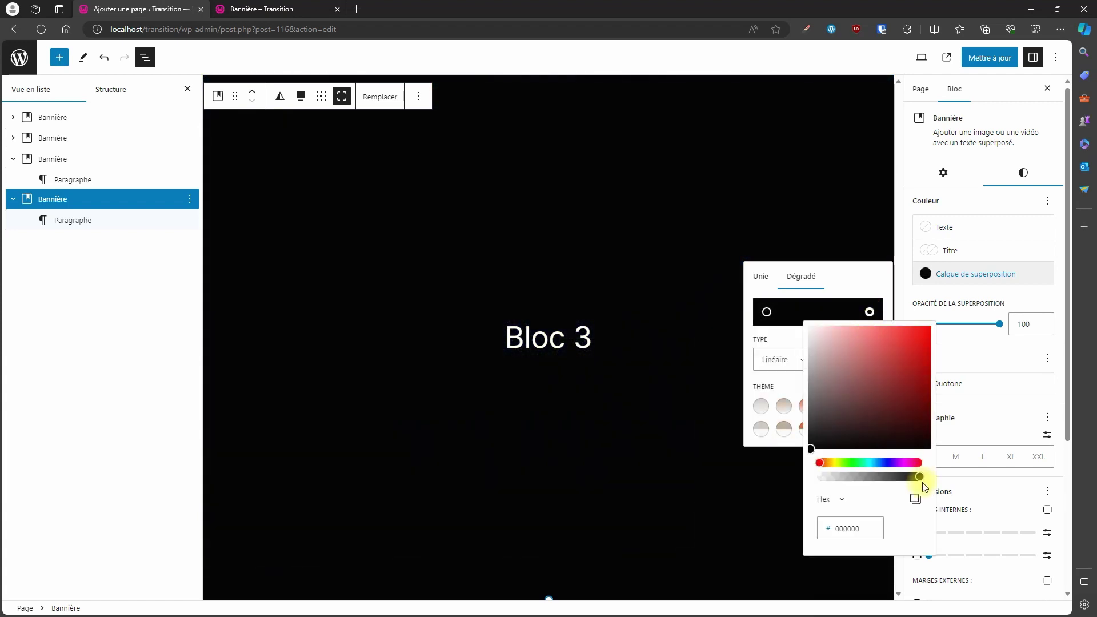
left_click_drag(920, 481, 808, 483)
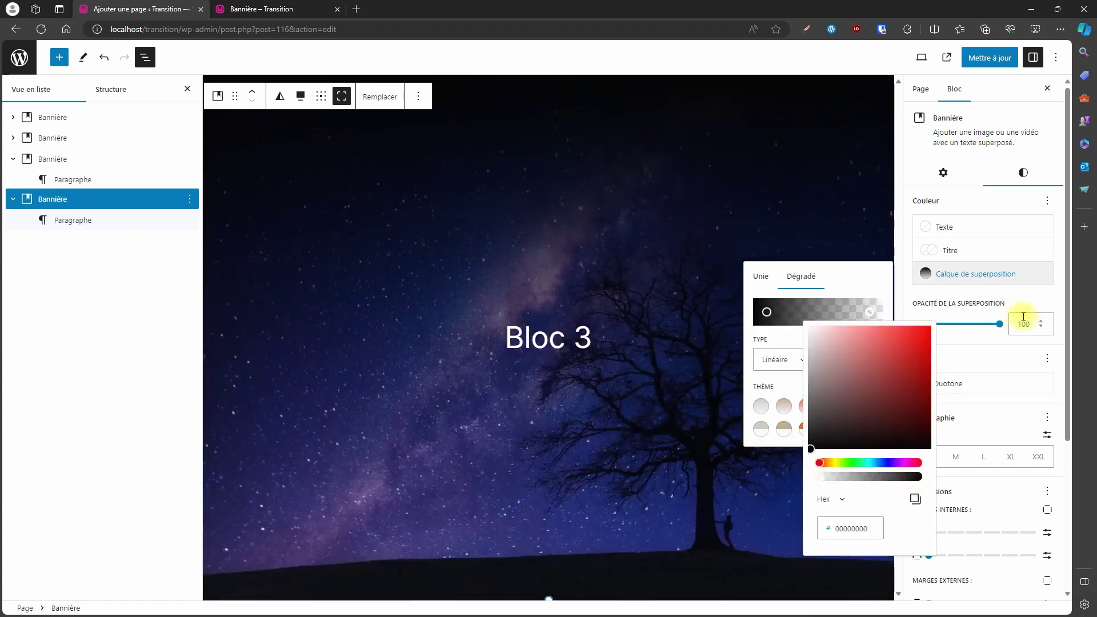
left_click(1022, 358)
Check the Bloc 3 banner's margins and block spacing, and update the page.
scroll(971, 400, "down", 4)
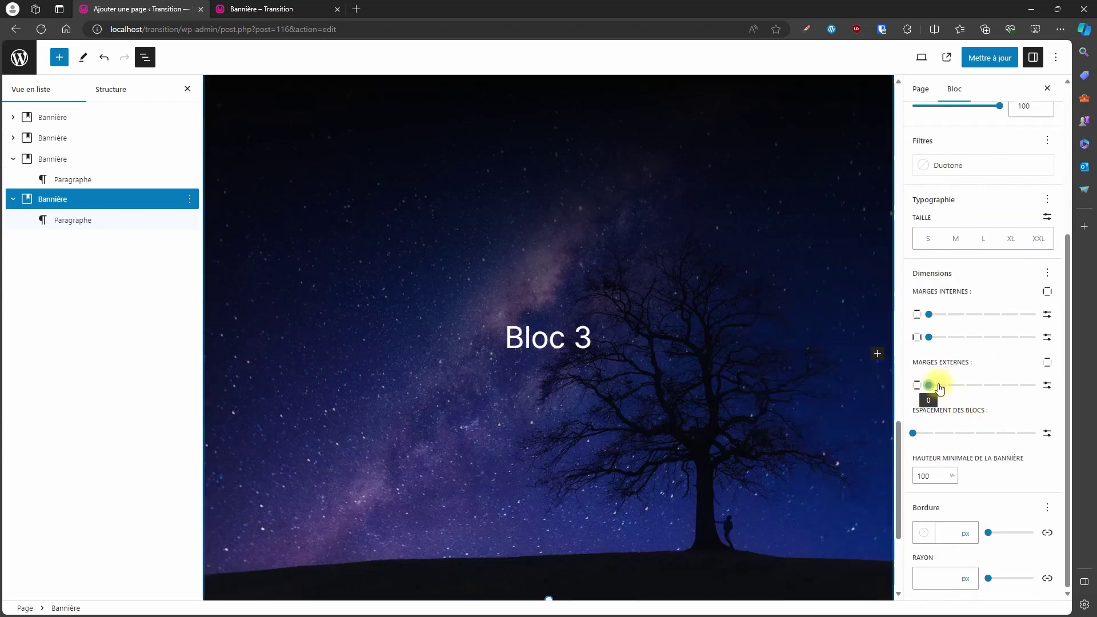
left_click(938, 385)
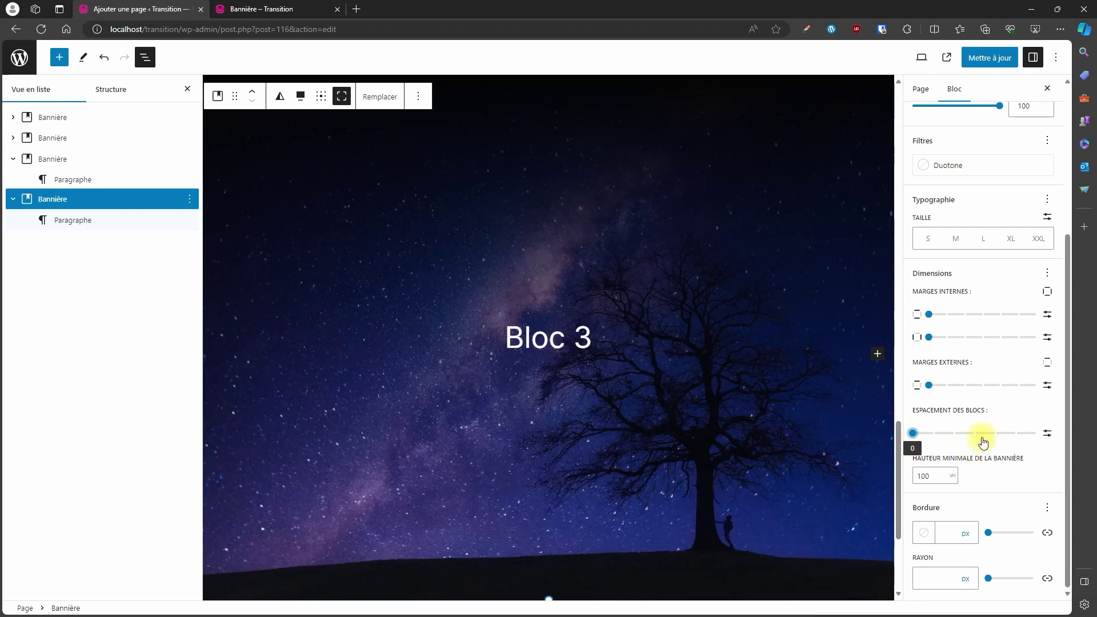
scroll(982, 434, "up", 4)
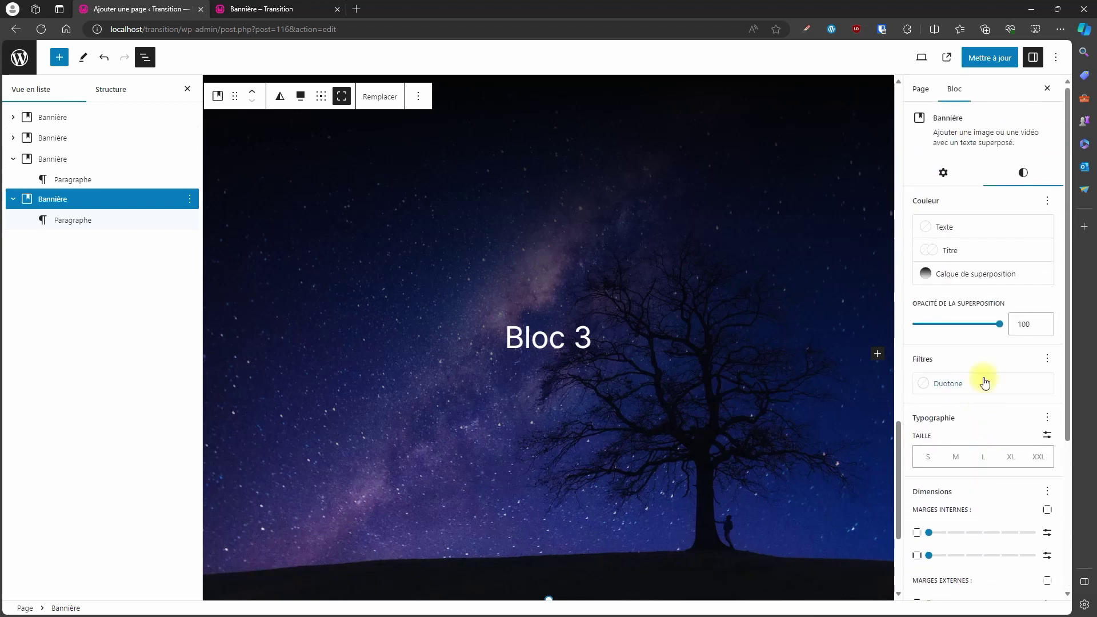
left_click(983, 58)
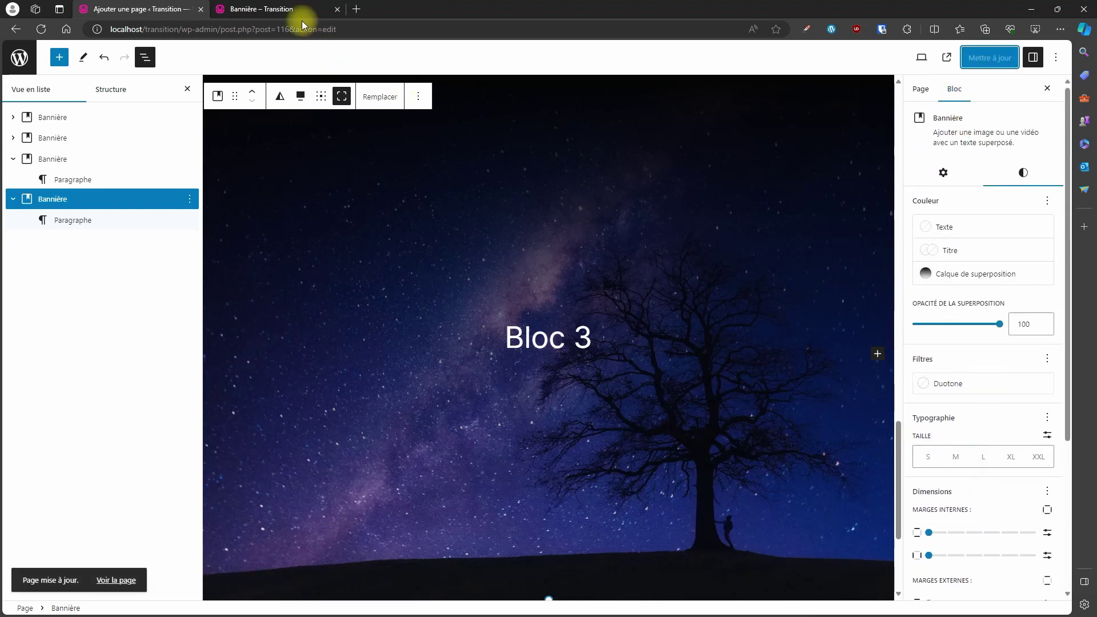
Examine the transition from the Bloc HERO into the Bloc 3 starry sky image on the published Bannière page.
left_click(301, 17)
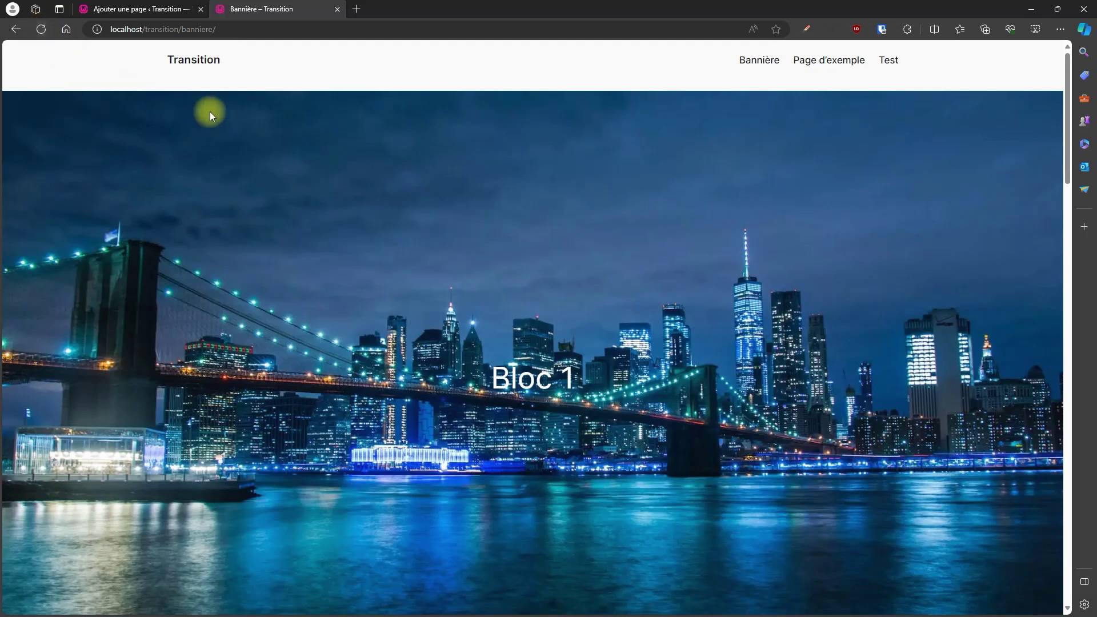
scroll(334, 191, "down", 5)
scroll(350, 211, "down", 8)
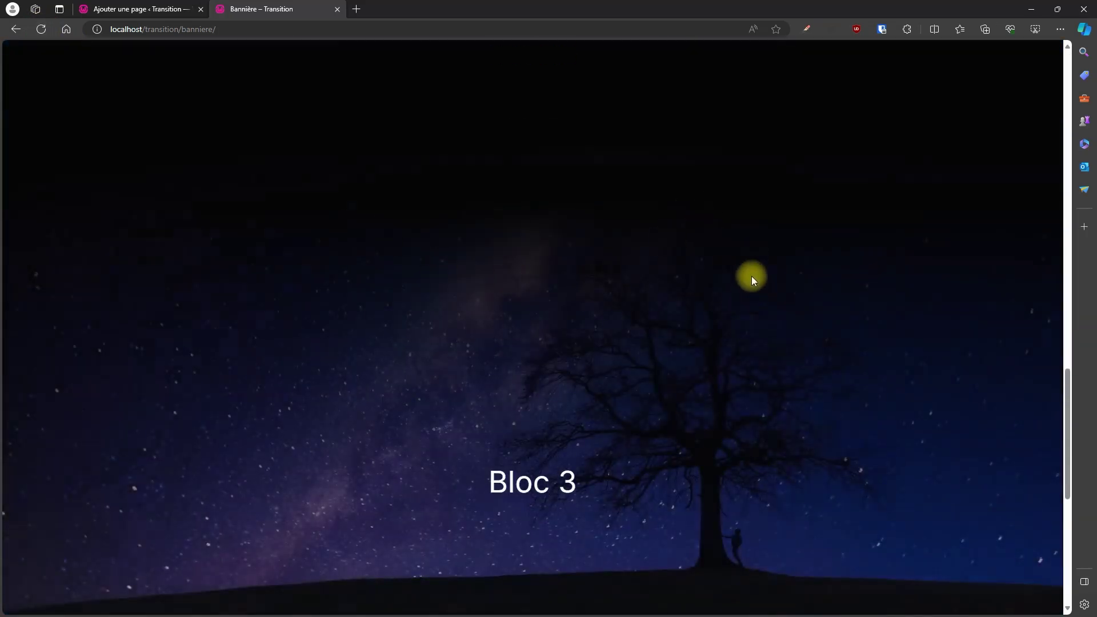
scroll(748, 286, "down", 3)
scroll(744, 297, "up", 8)
scroll(674, 263, "up", 5)
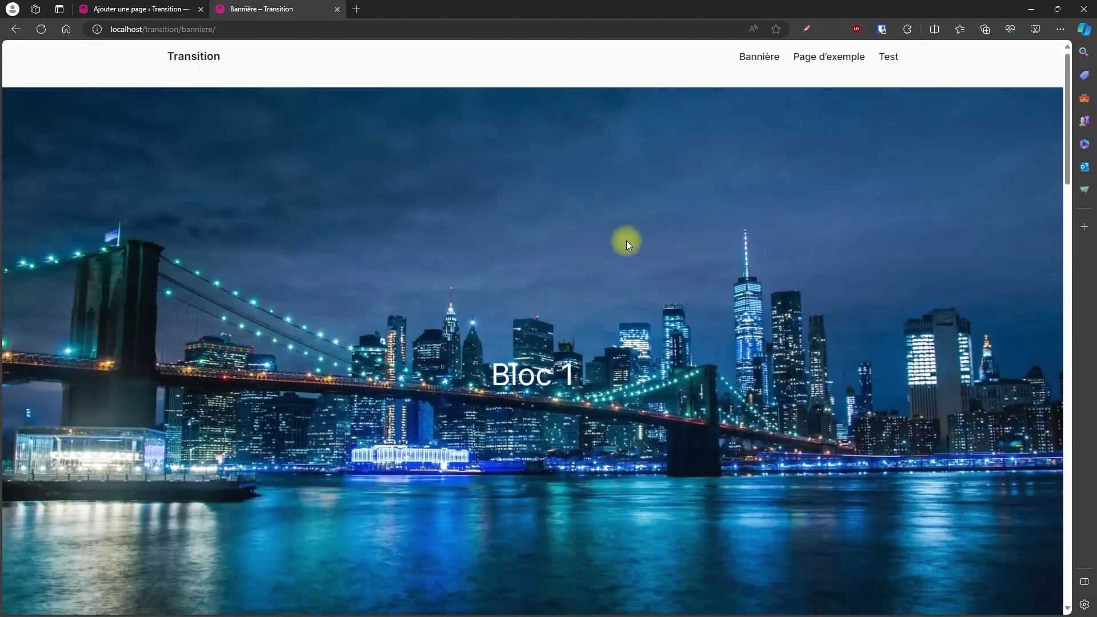
Back in the page editor, duplicate the Bloc 3 banner at the end of the page.
left_click(140, 14)
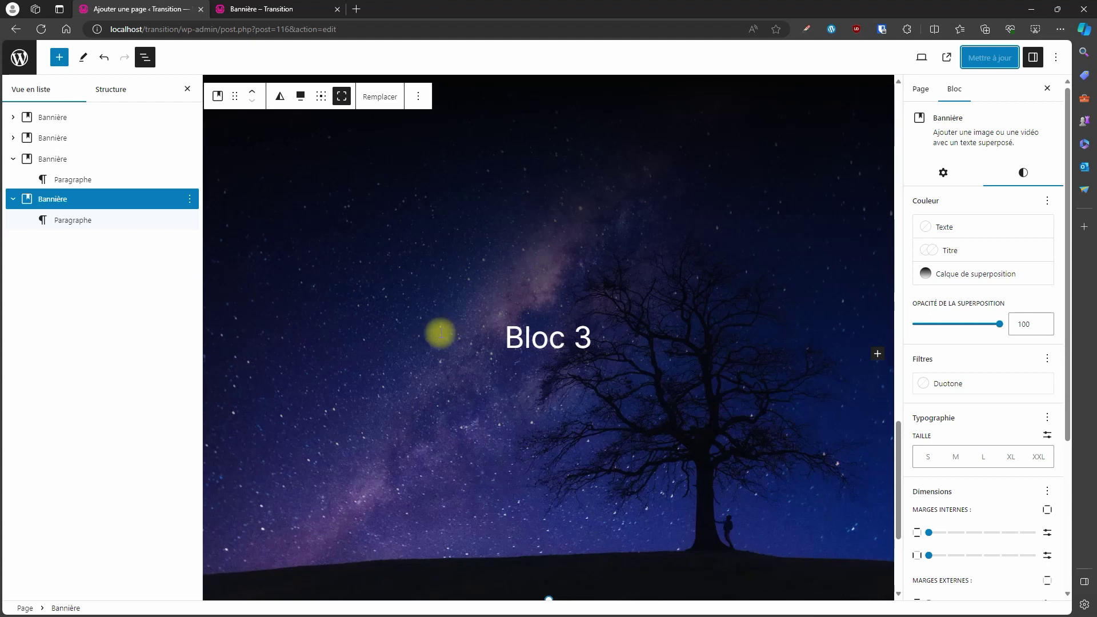
left_click(51, 205)
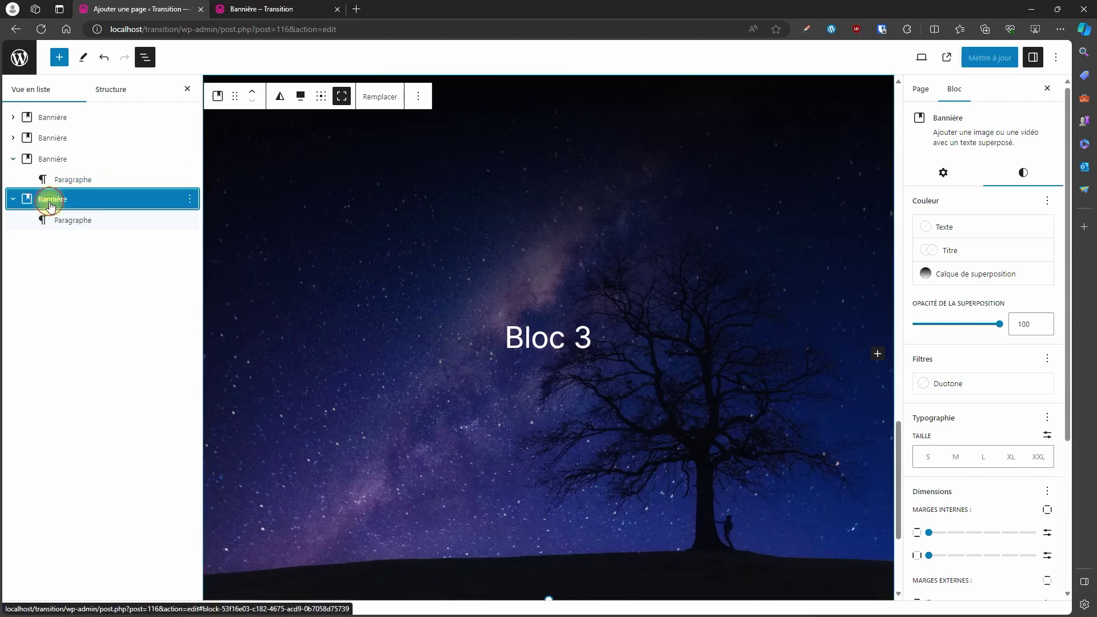
left_click(189, 200)
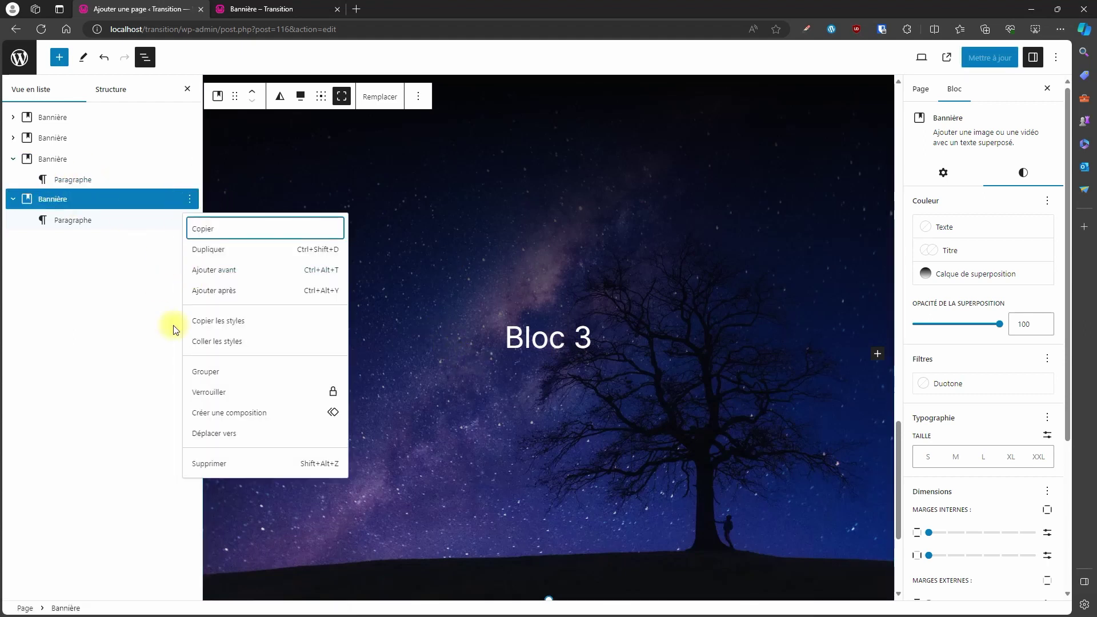
left_click(213, 249)
left_click(94, 250)
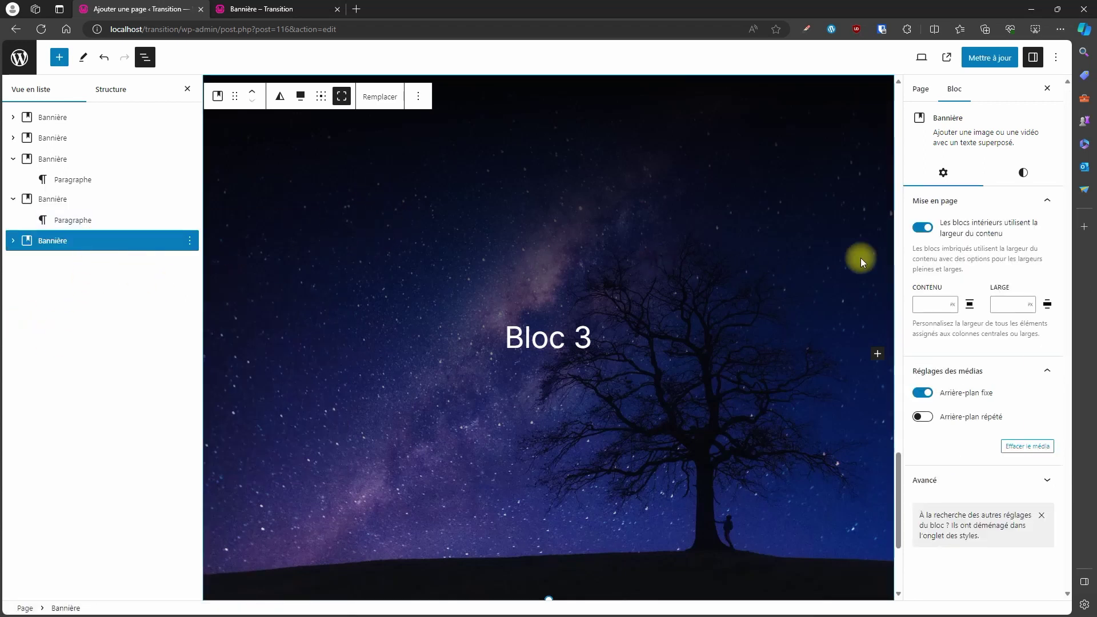
Replace the duplicated last banner's background with the media library's "Ciel Bleu" image, pexels-bleu-fleche.webp.
left_click(380, 97)
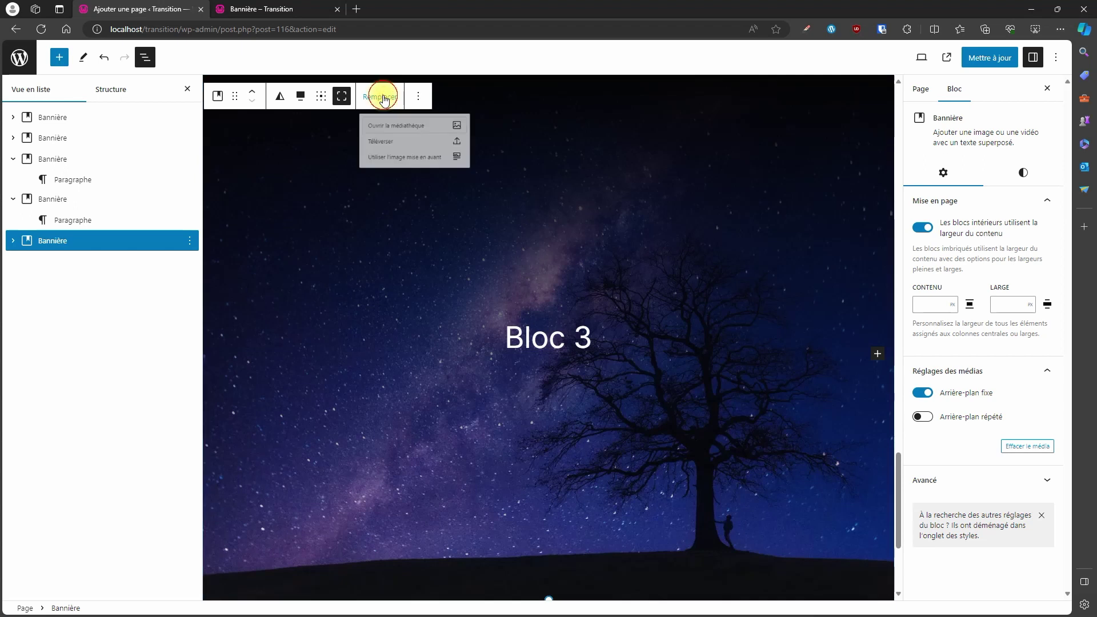
left_click(426, 135)
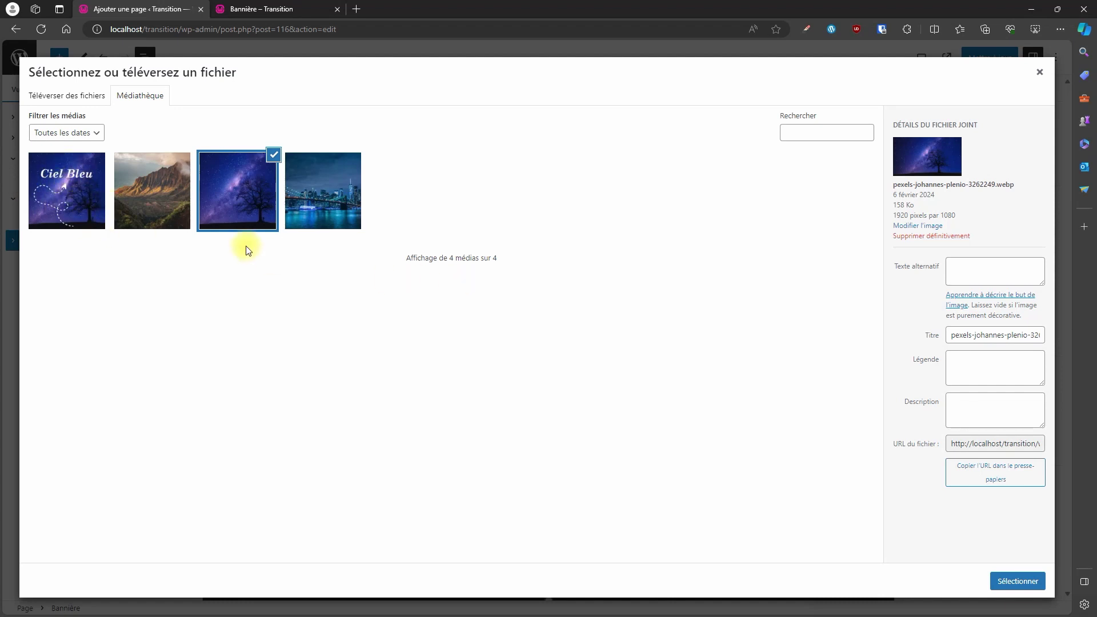
left_click(61, 182)
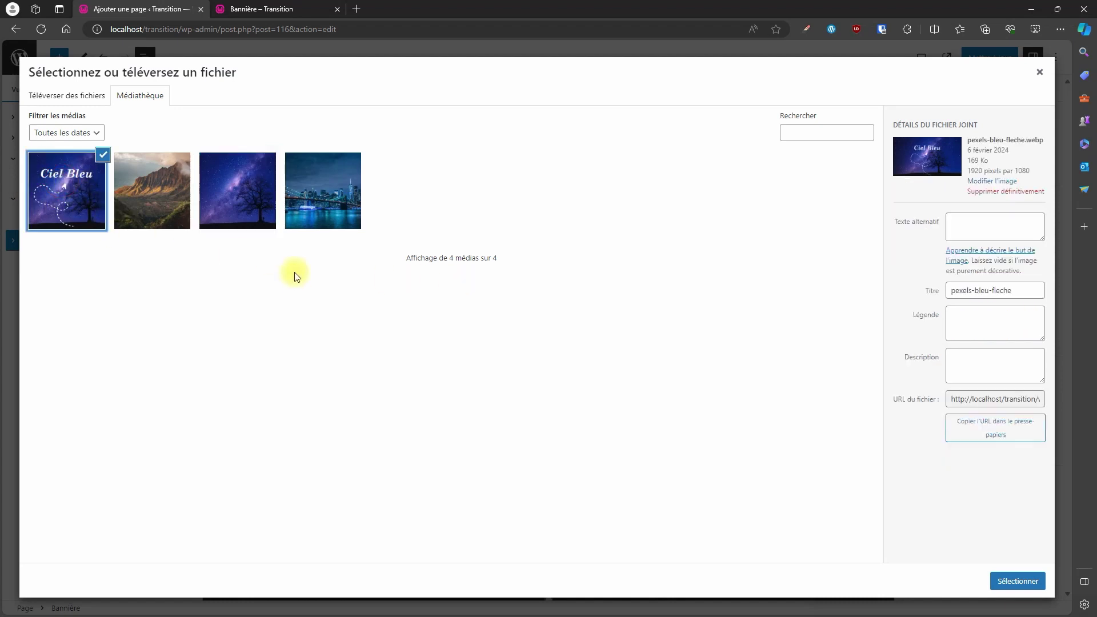
left_click(1017, 580)
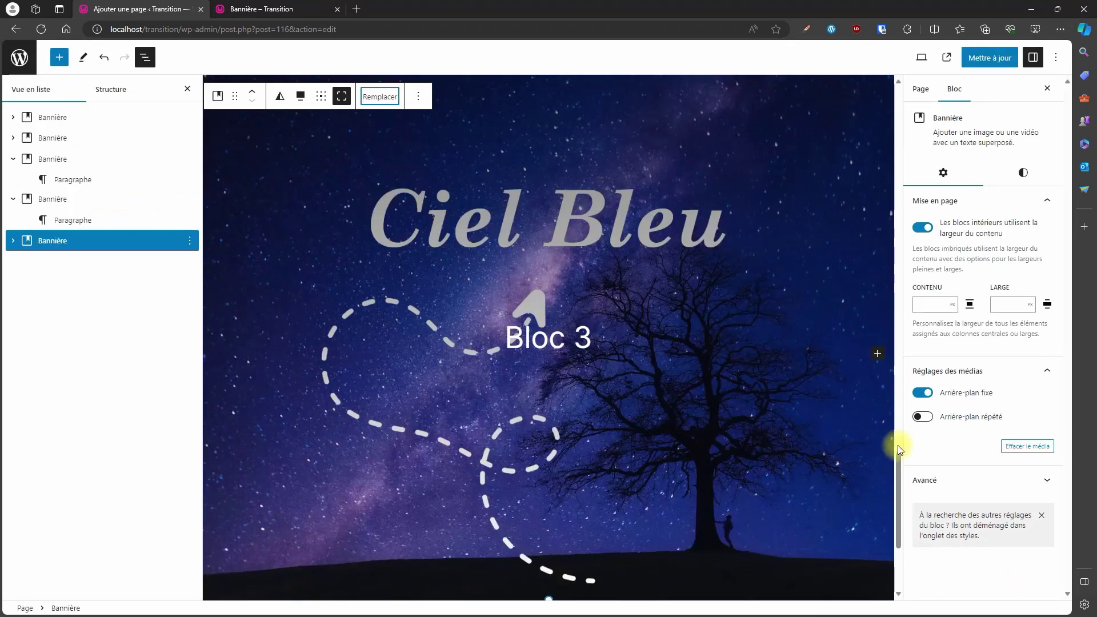
Set the last banner's overlay opacity to 0 and update the page.
left_click(1023, 172)
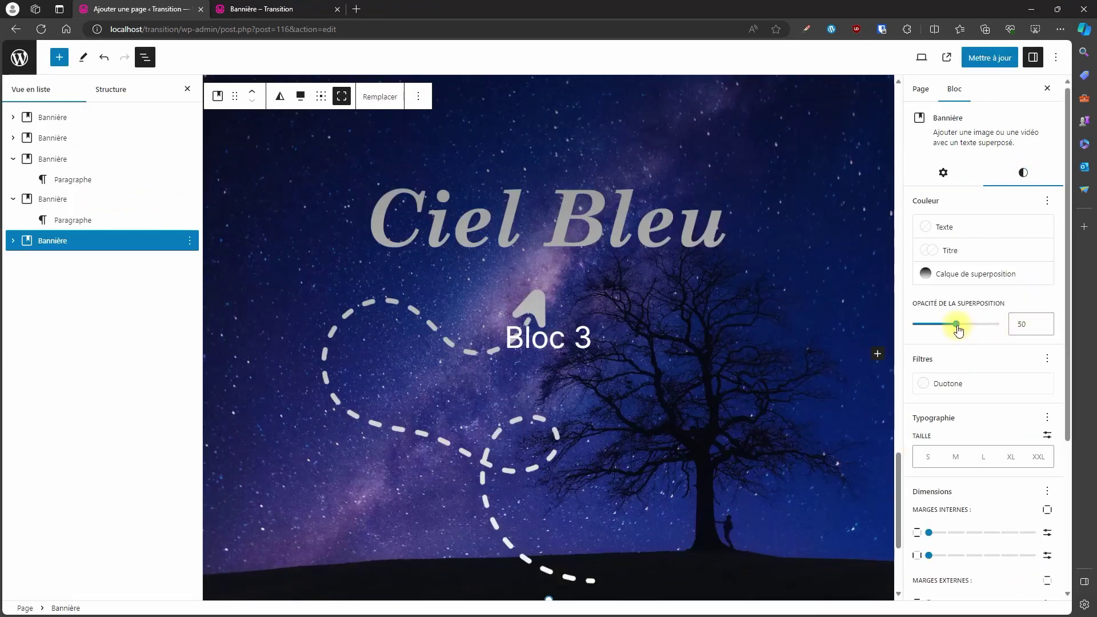
left_click_drag(956, 327, 910, 324)
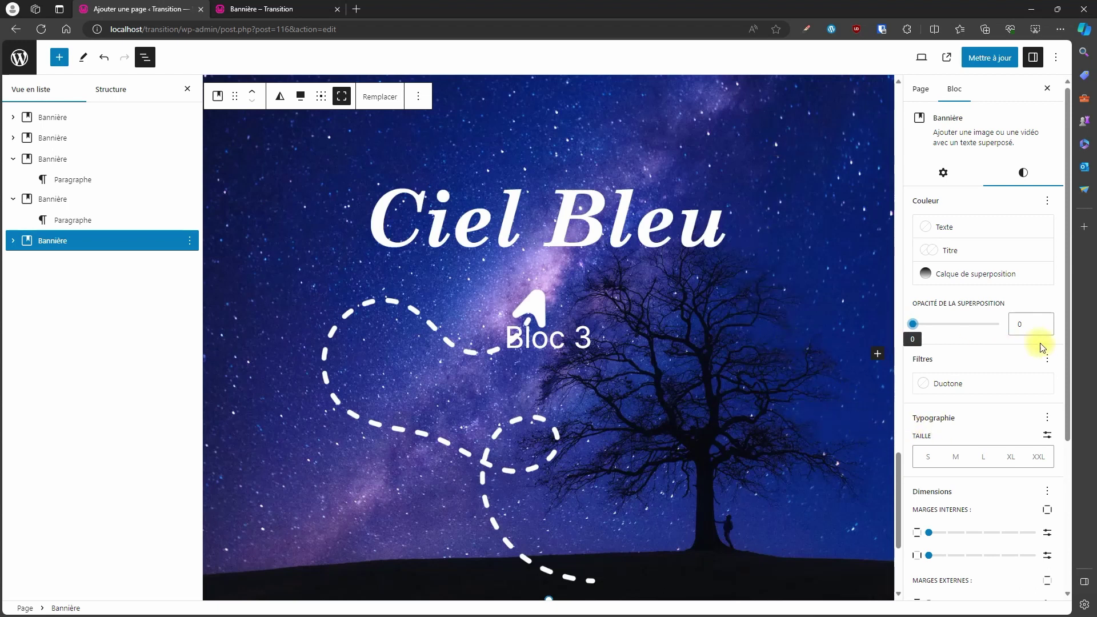
left_click(988, 57)
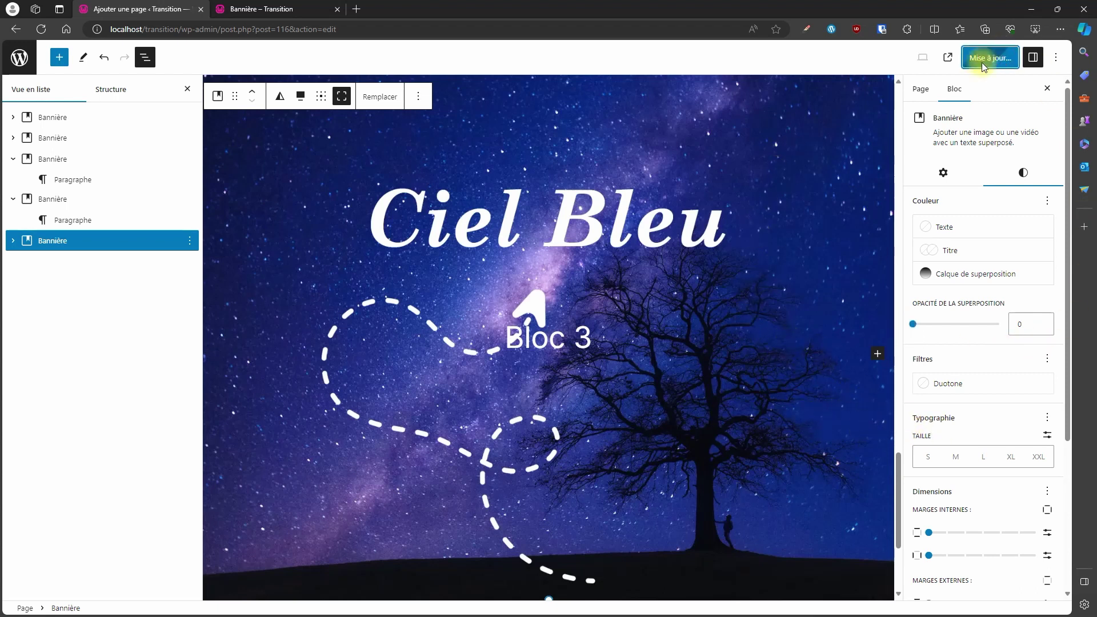
Examine on the published page how the Ciel Bleu lettering and dashed arrow are revealed over the starry sky while scrolling.
left_click(271, 10)
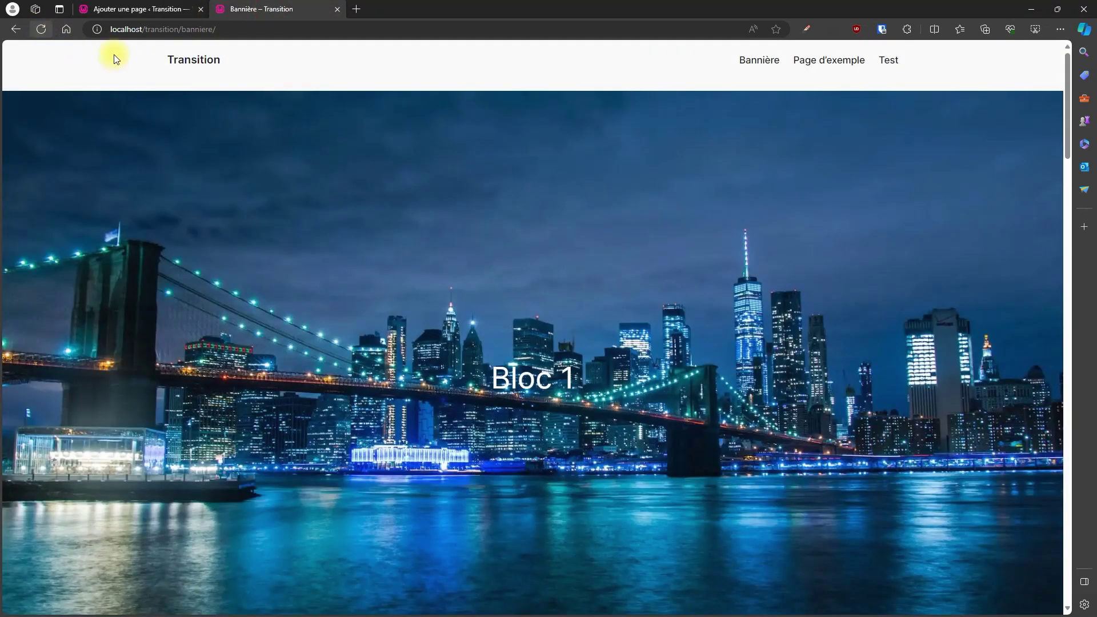
scroll(481, 214, "down", 10)
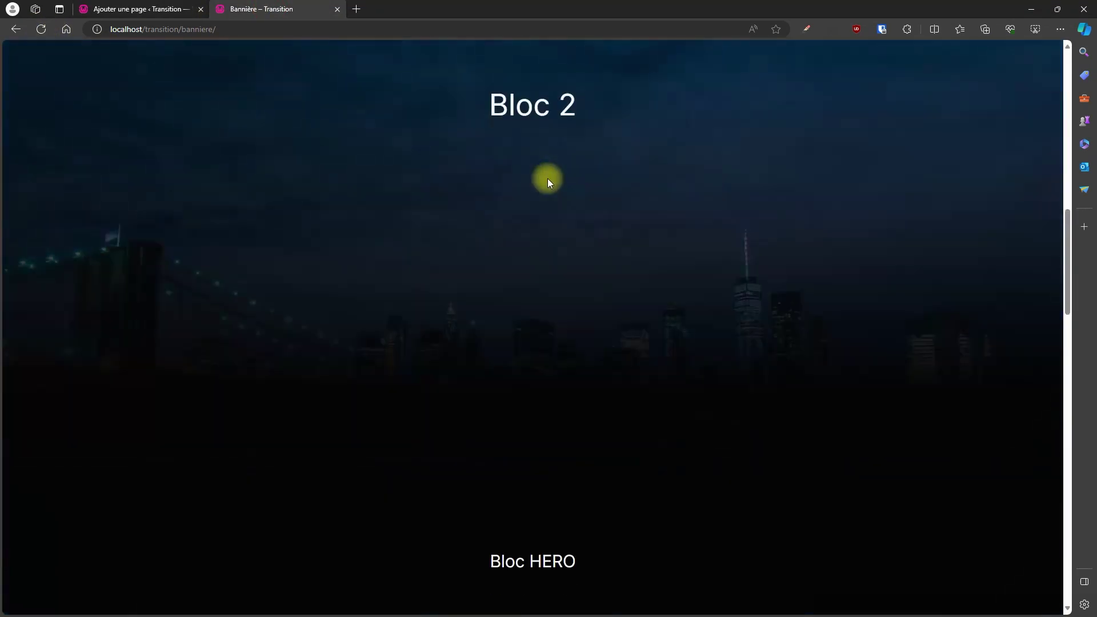
scroll(550, 182, "down", 5)
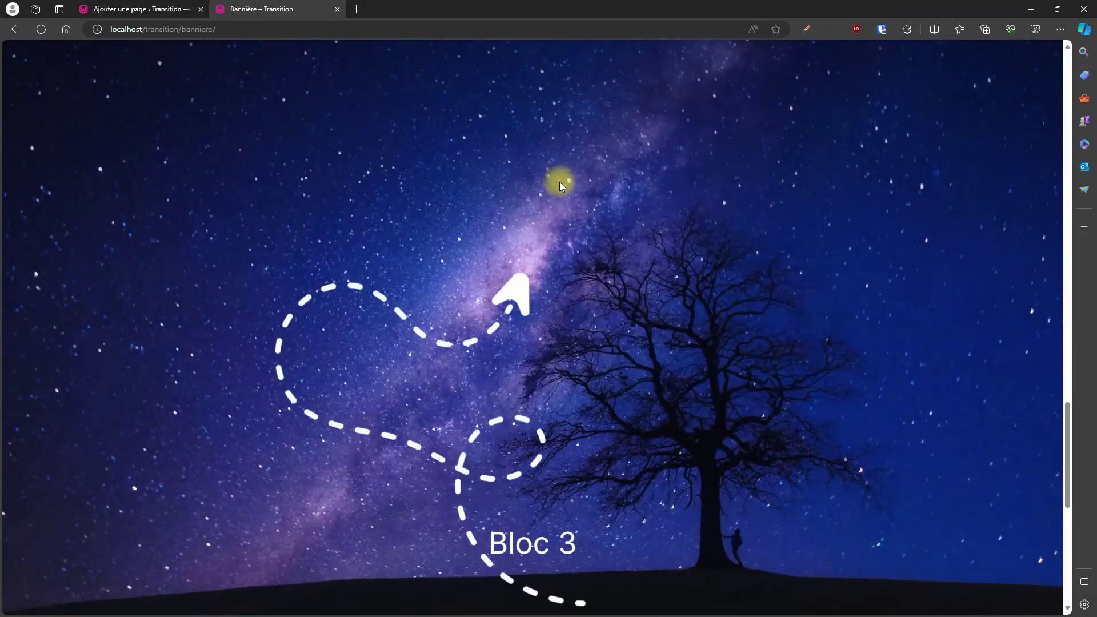
scroll(623, 268, "down", 5)
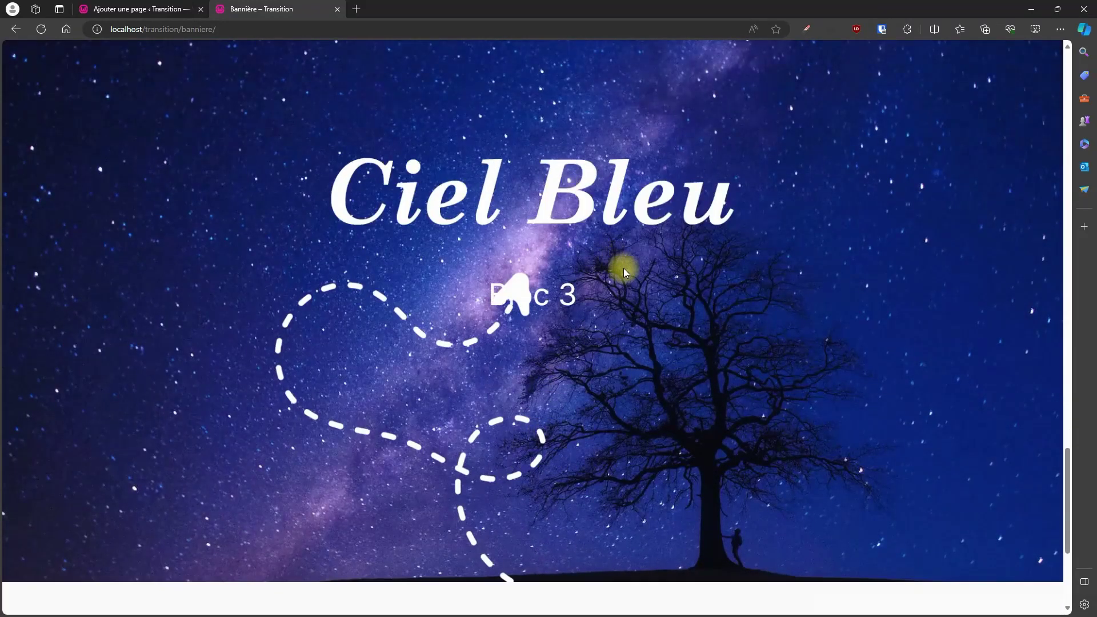
scroll(629, 273, "up", 8)
scroll(629, 273, "down", 5)
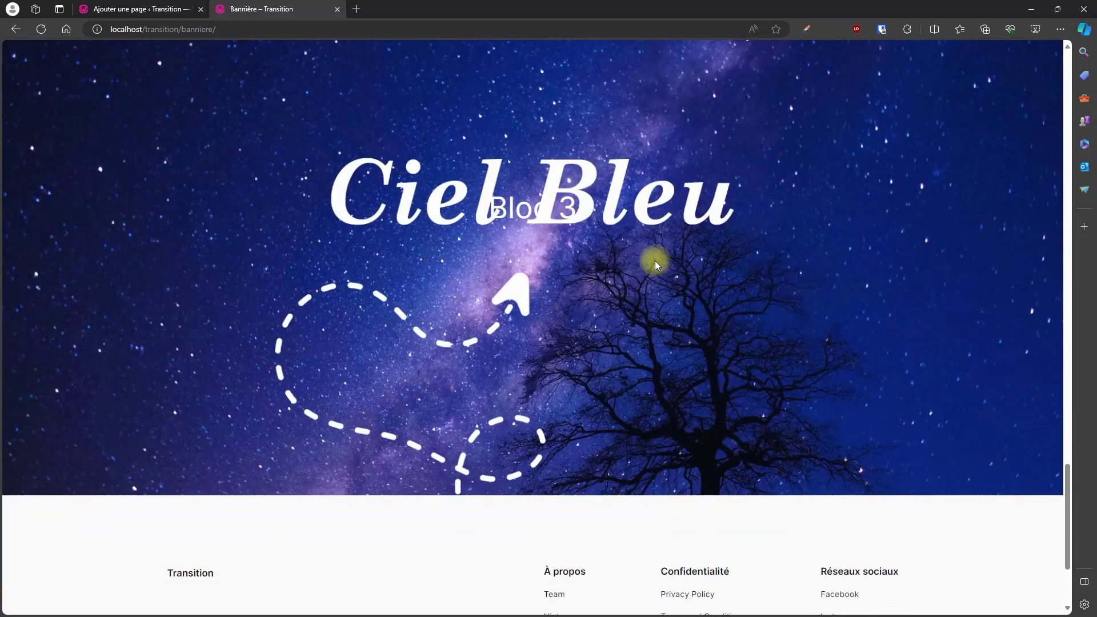
scroll(586, 280, "down", 3)
scroll(589, 269, "up", 15)
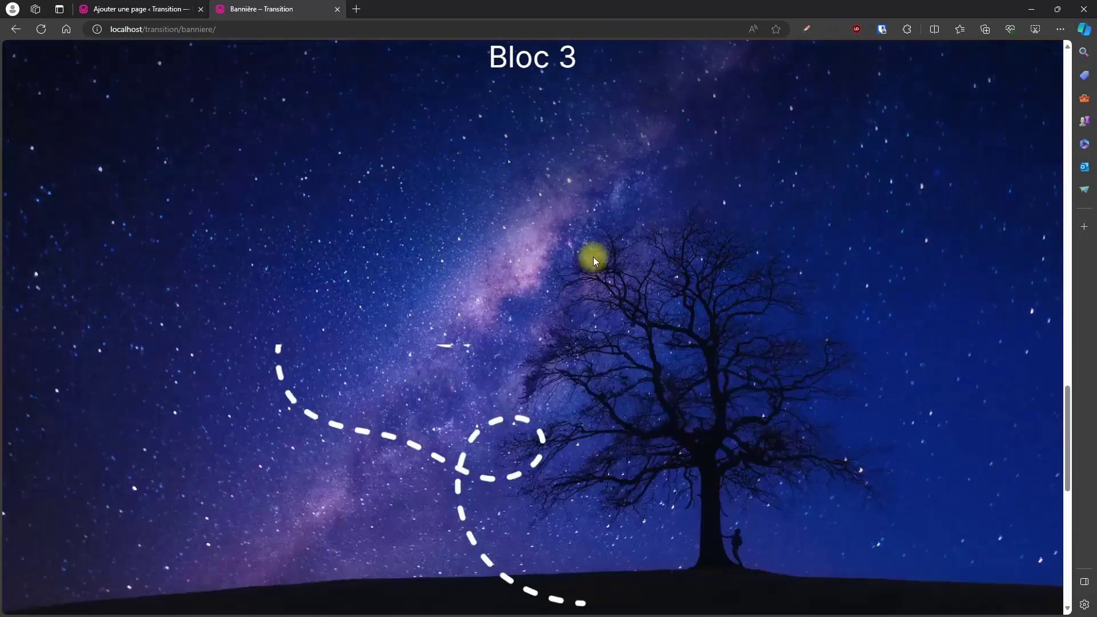
scroll(499, 222, "down", 15)
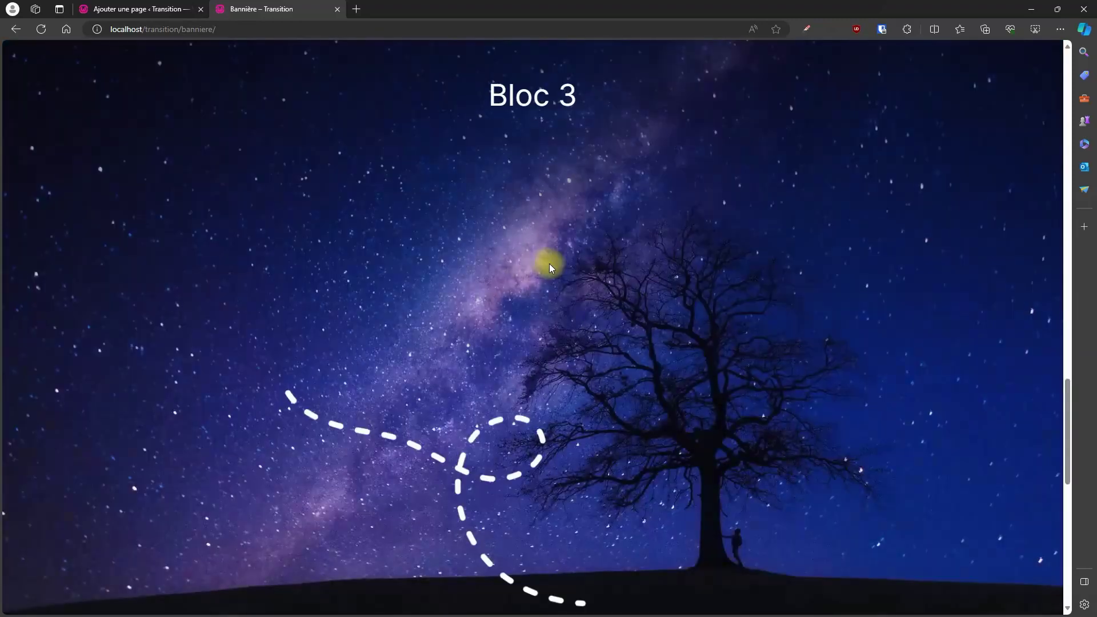
scroll(552, 255, "up", 3)
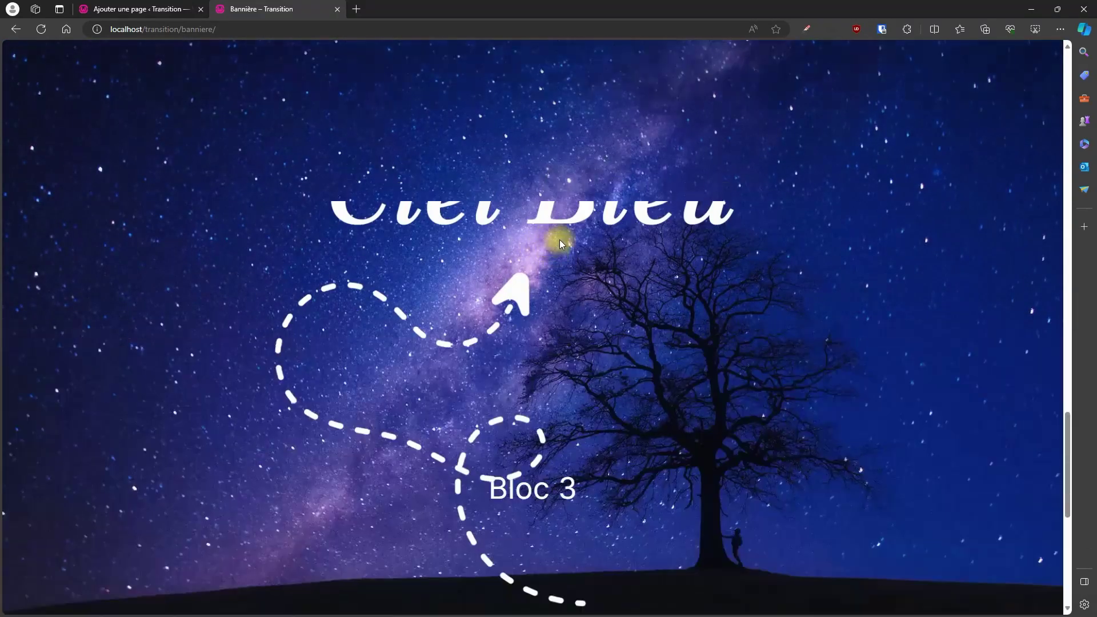
scroll(551, 229, "up", 12)
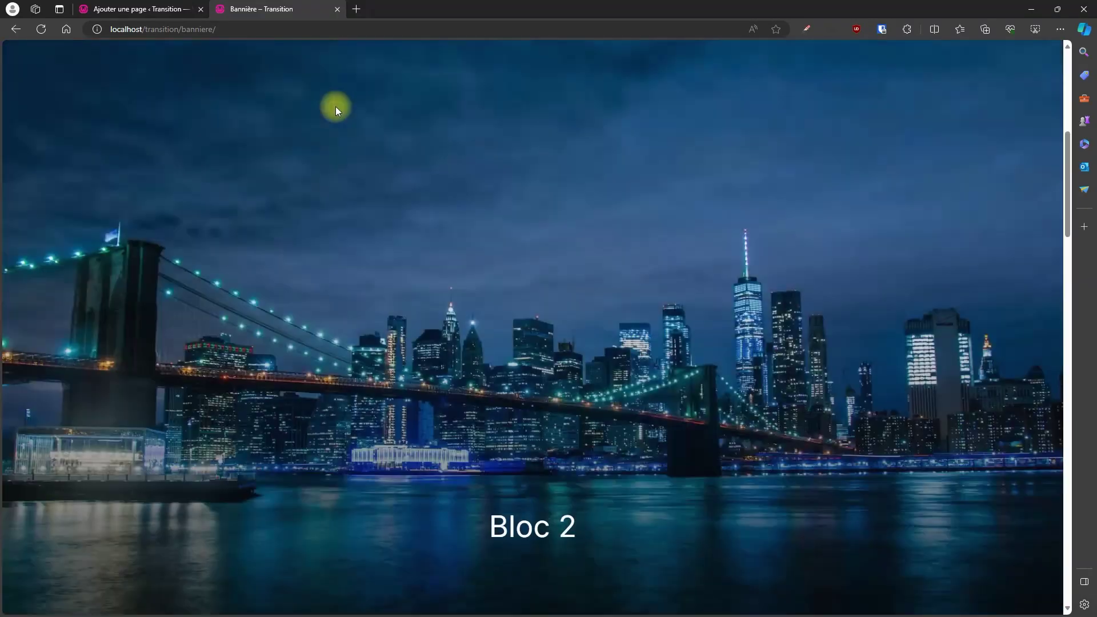
Back in the page editor, remove the "Bloc 3" text from the last banner's paragraph.
left_click(171, 11)
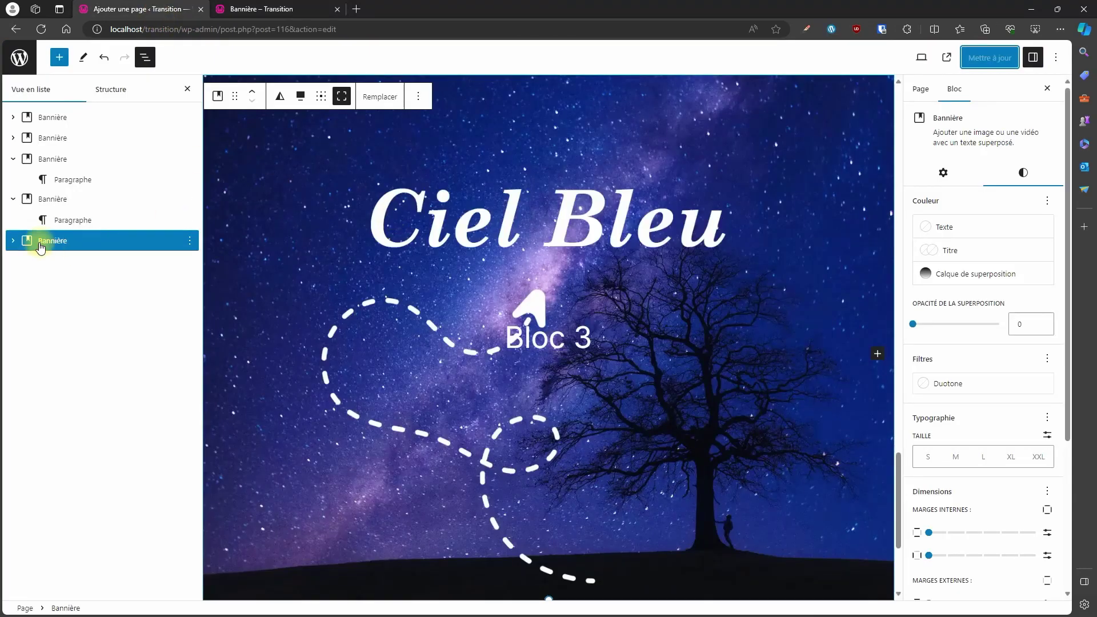
left_click(17, 244)
left_click(54, 261)
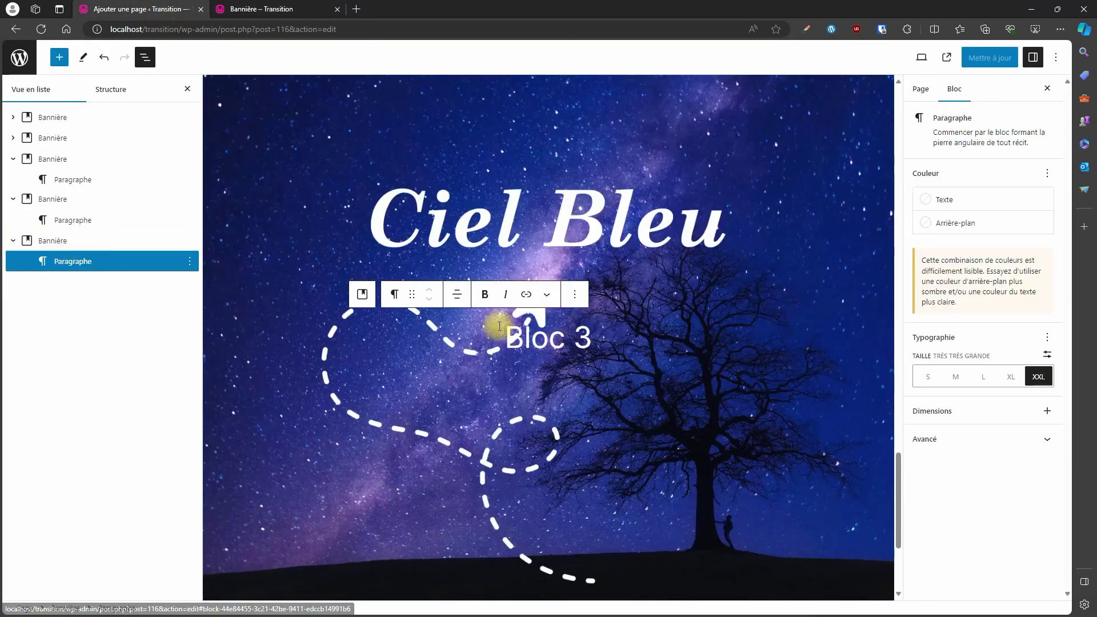
key("BackSpace")
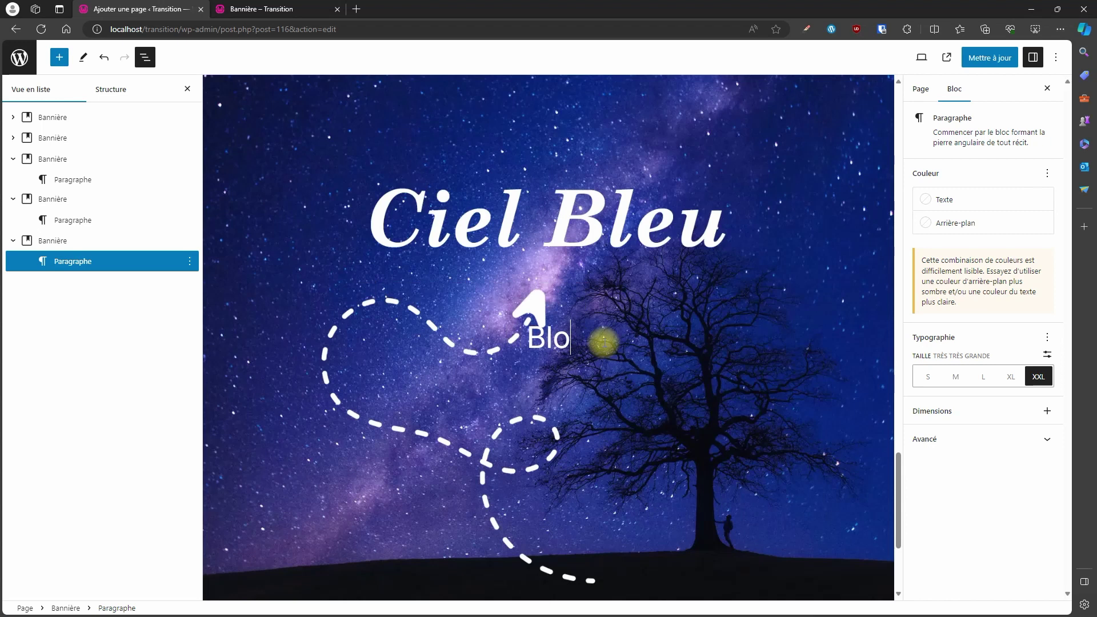
key("BackSpace")
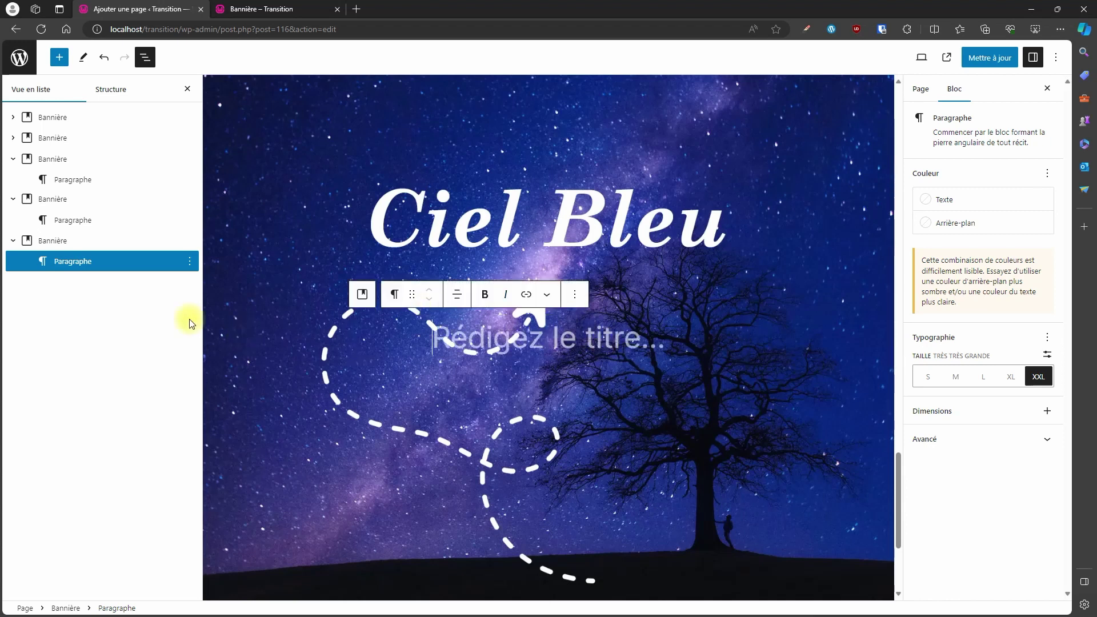
Duplicate the last "Ciel Bleu" banner at the end of the page and update the page.
left_click(117, 246)
left_click(190, 240)
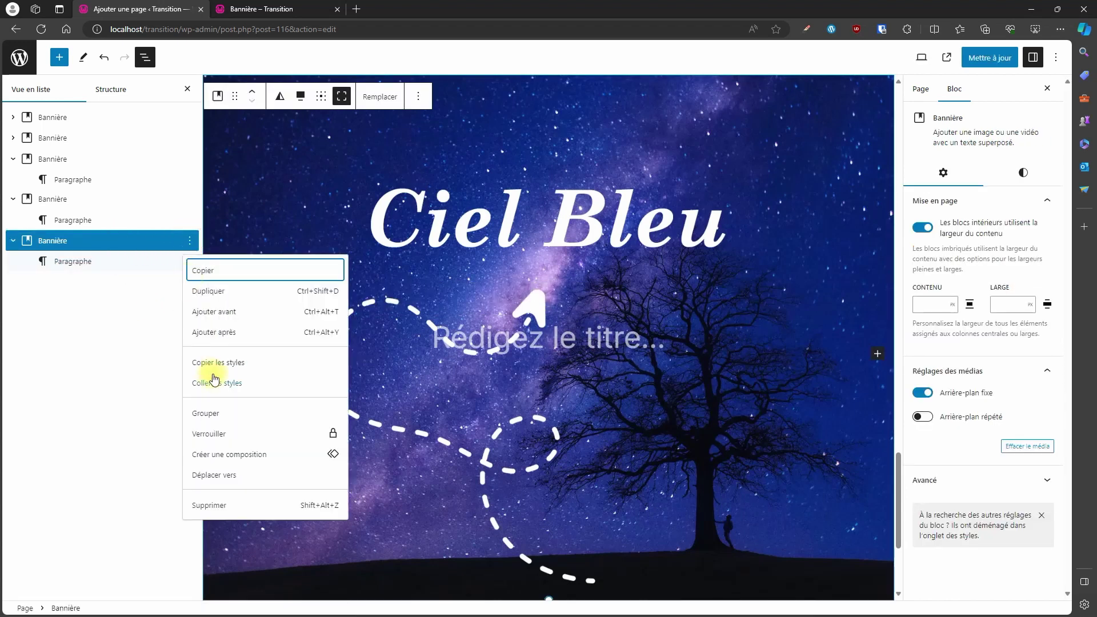
left_click(228, 294)
left_click(80, 291)
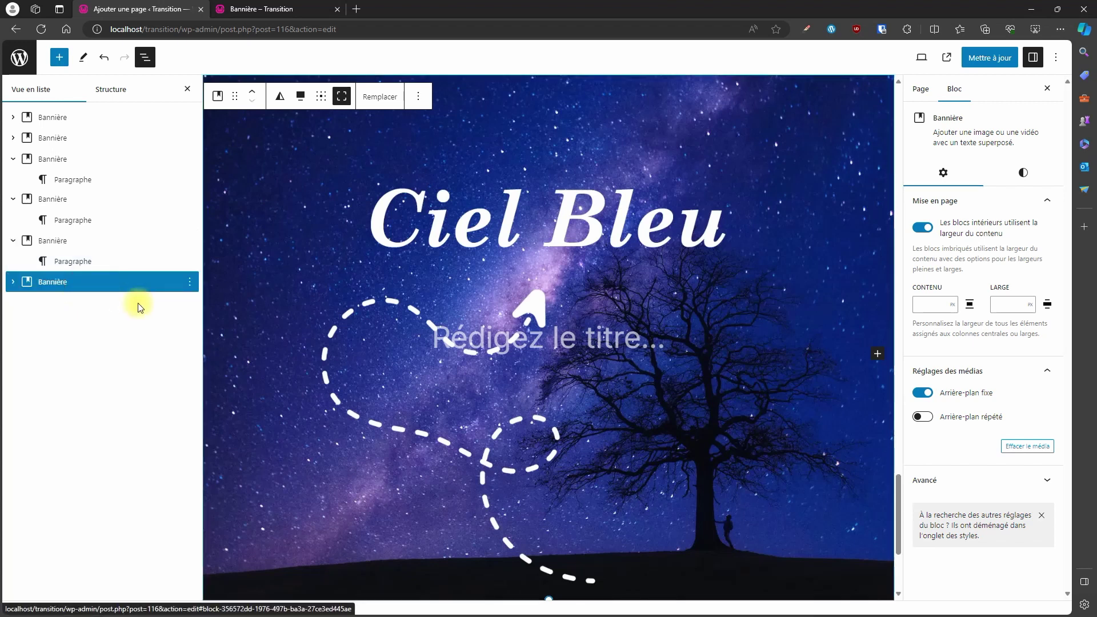
left_click(978, 59)
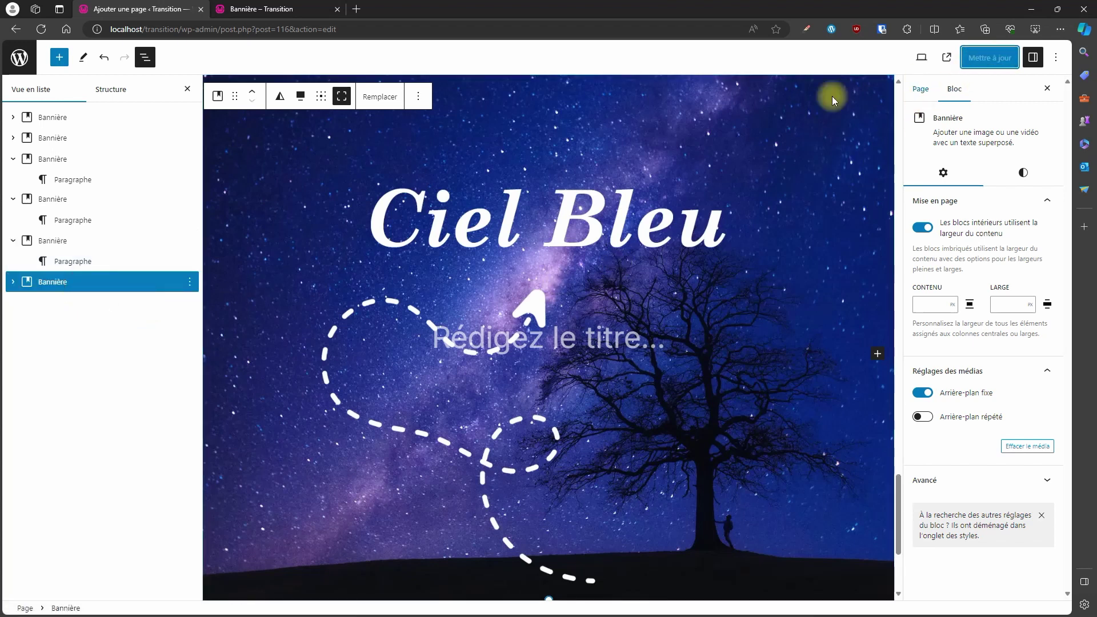
Reload the published page and examine how the Ciel Bleu lettering and dashed arrow scroll through the two final banners.
left_click(232, 17)
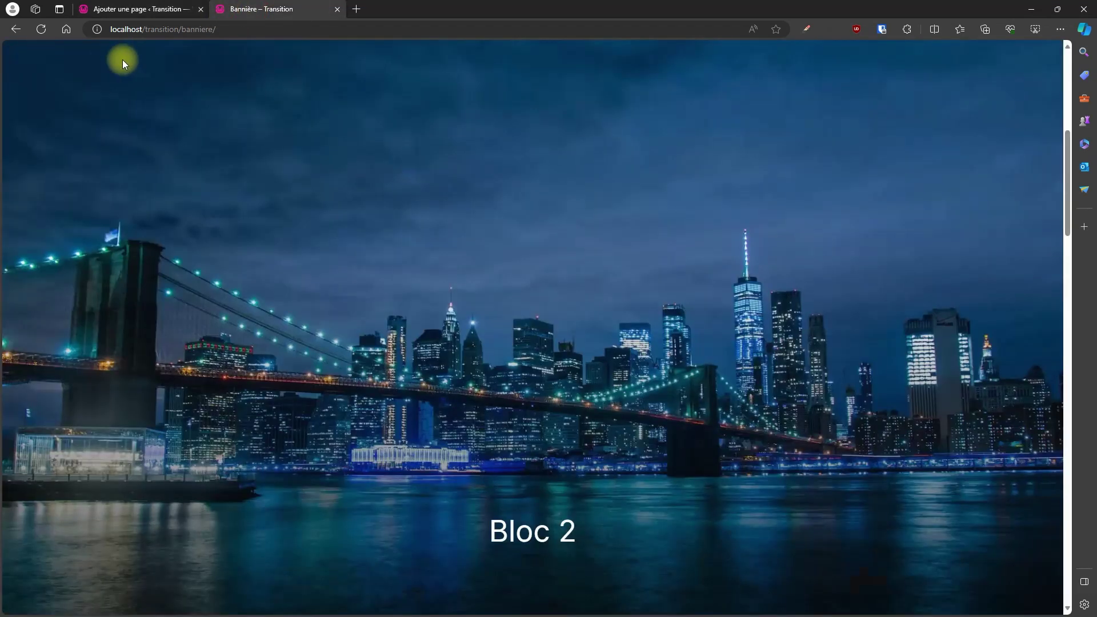
scroll(121, 105, "up", 7)
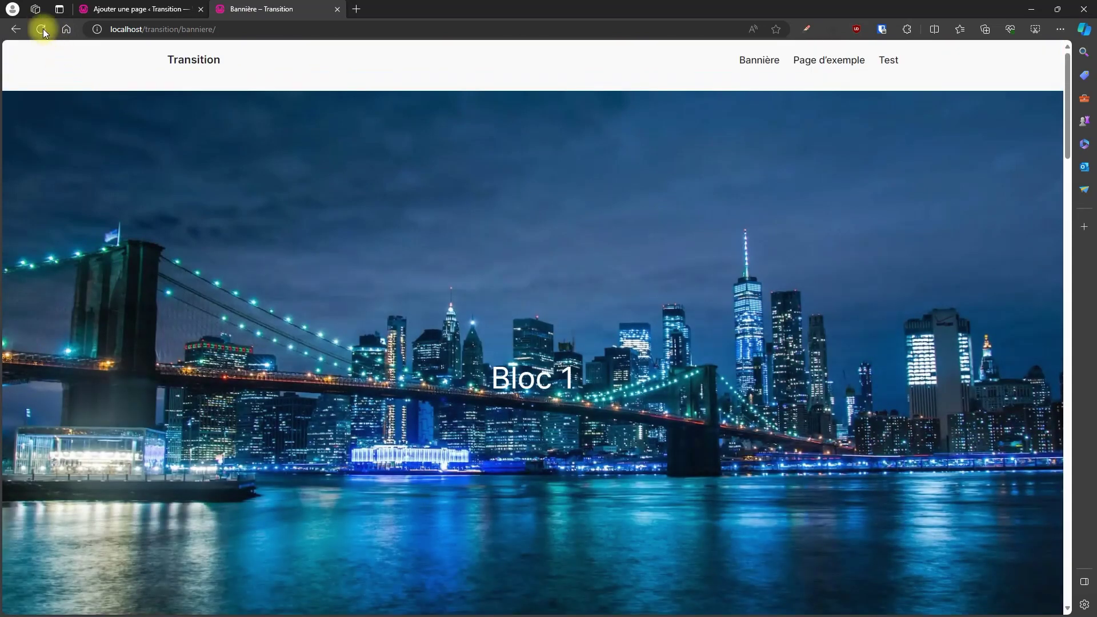
scroll(478, 200, "down", 5)
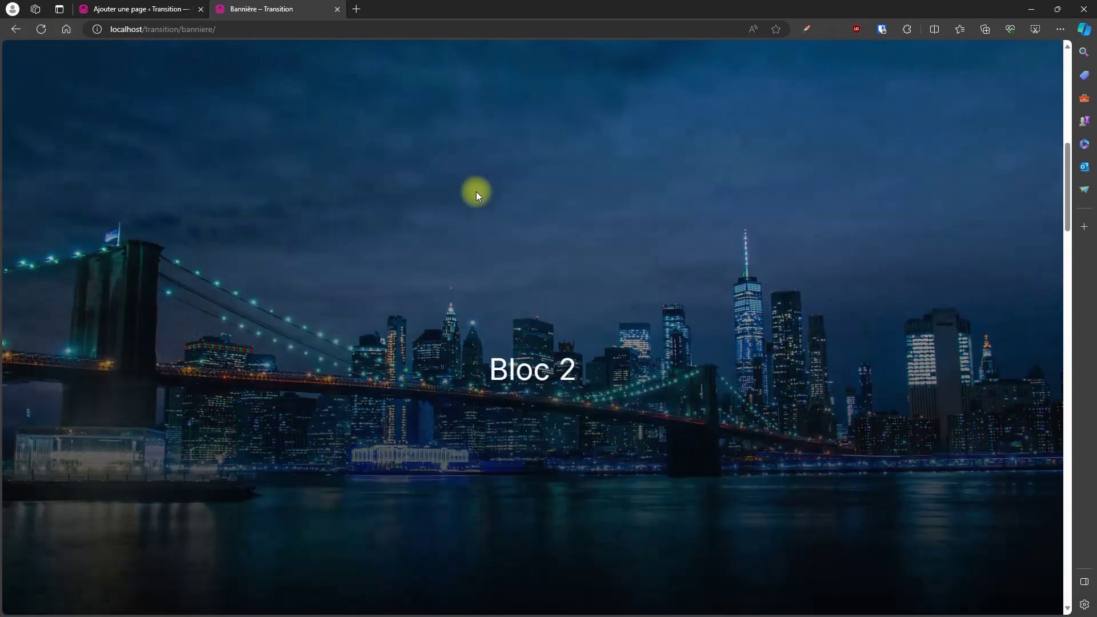
scroll(475, 186, "down", 10)
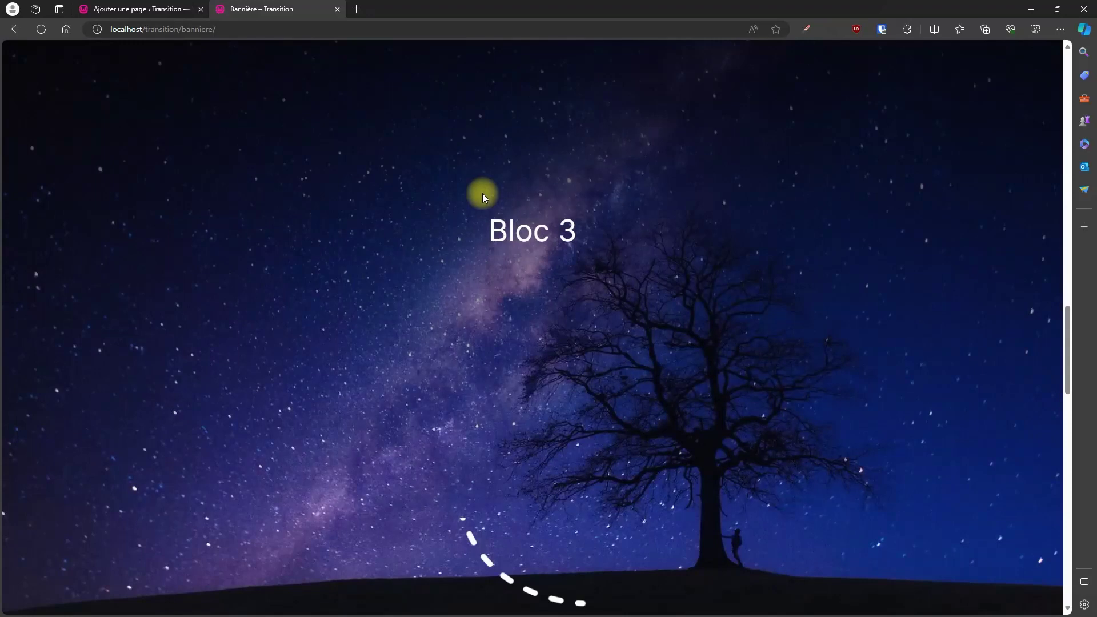
scroll(483, 198, "down", 3)
scroll(484, 200, "down", 5)
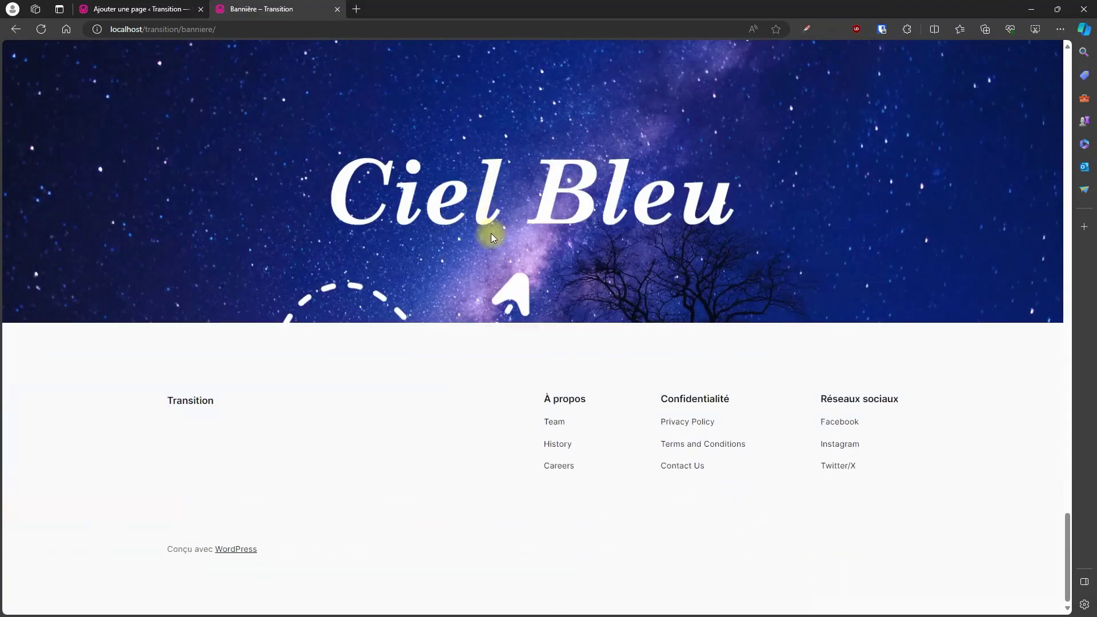
scroll(492, 234, "up", 8)
scroll(493, 226, "up", 10)
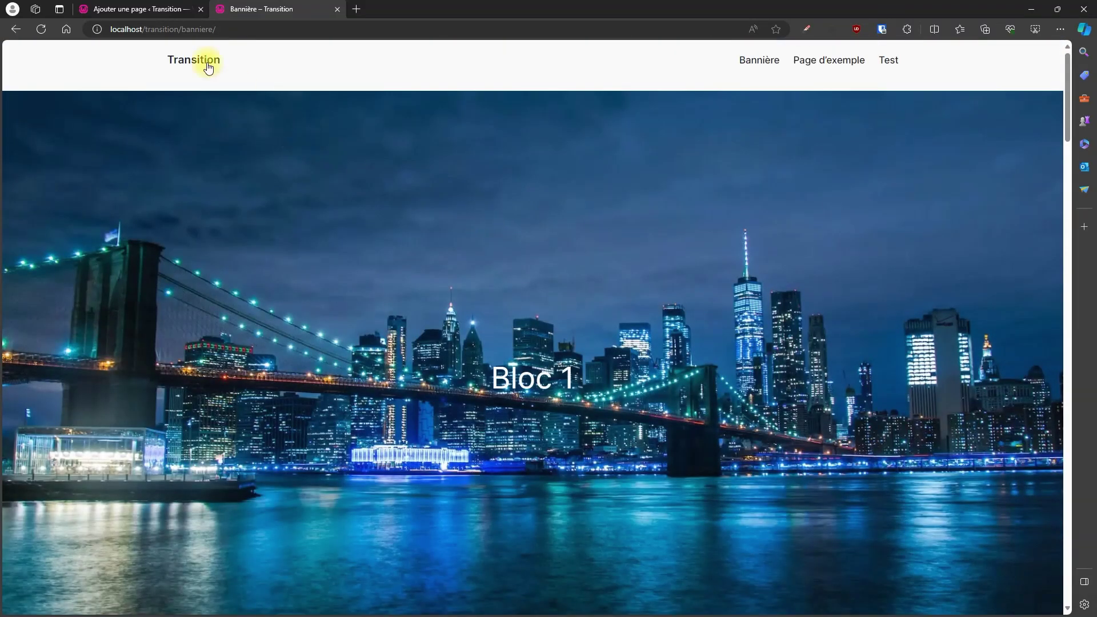
Copy the opening paragraph of the published "Page d'exemple" page, then return to the published Bannière page.
left_click(139, 9)
left_click(60, 116)
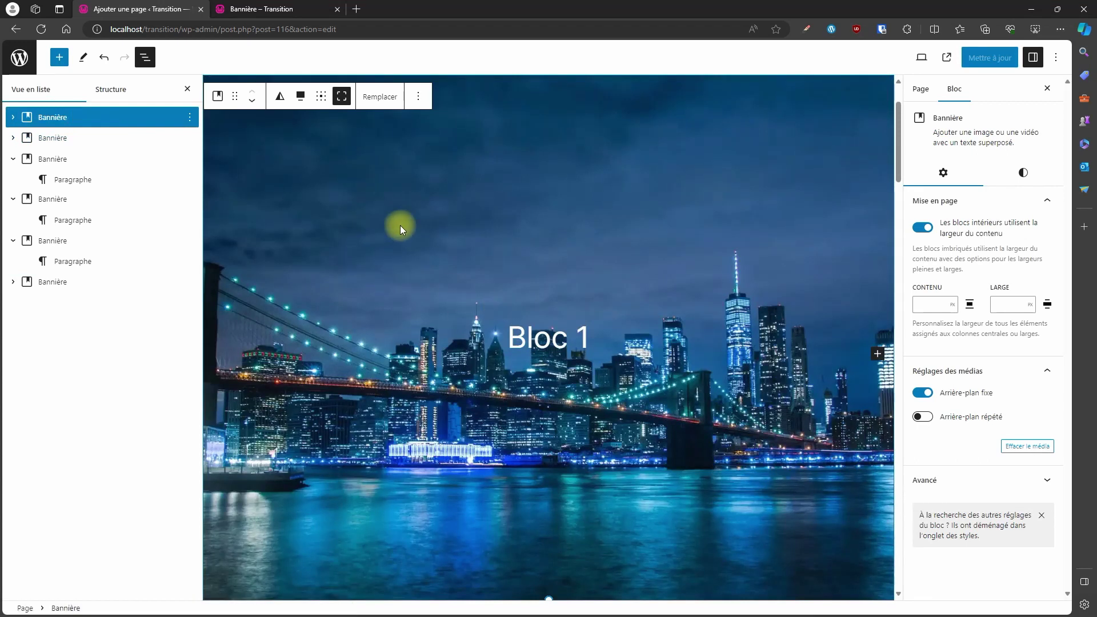
left_click(280, 10)
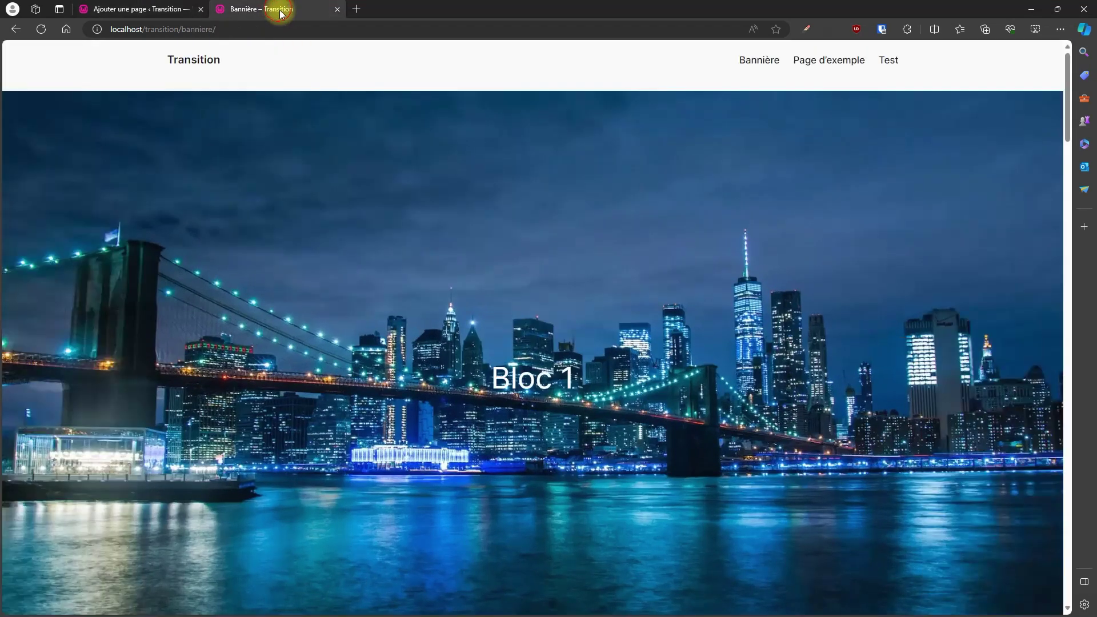
left_click(821, 62)
left_click_drag(719, 282, 319, 238)
key("ctrl+c")
right_click(392, 253)
left_click(449, 269)
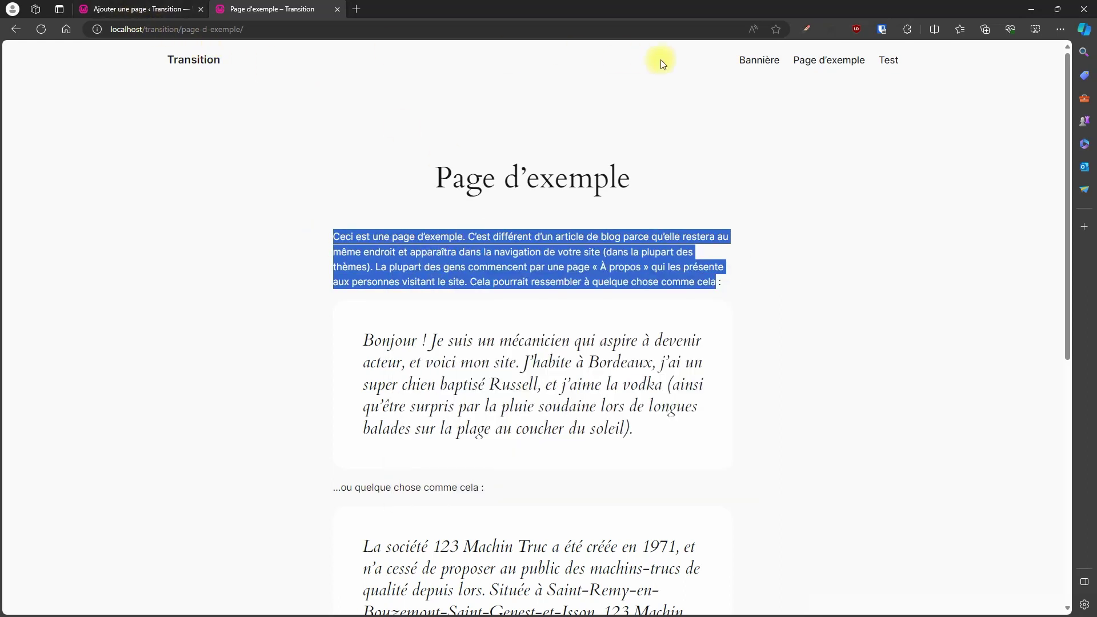
left_click(744, 65)
In the page editor, insert a single-column (100) Colonnes block after the "Bloc 1" paragraph in the first banner.
left_click(150, 9)
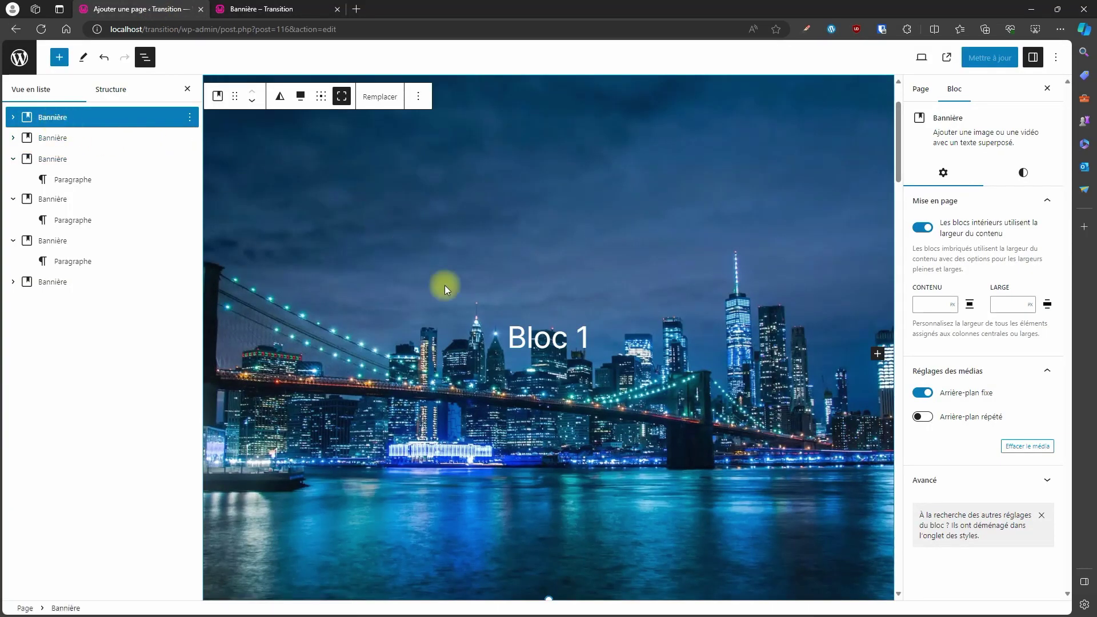
left_click(12, 117)
left_click(74, 137)
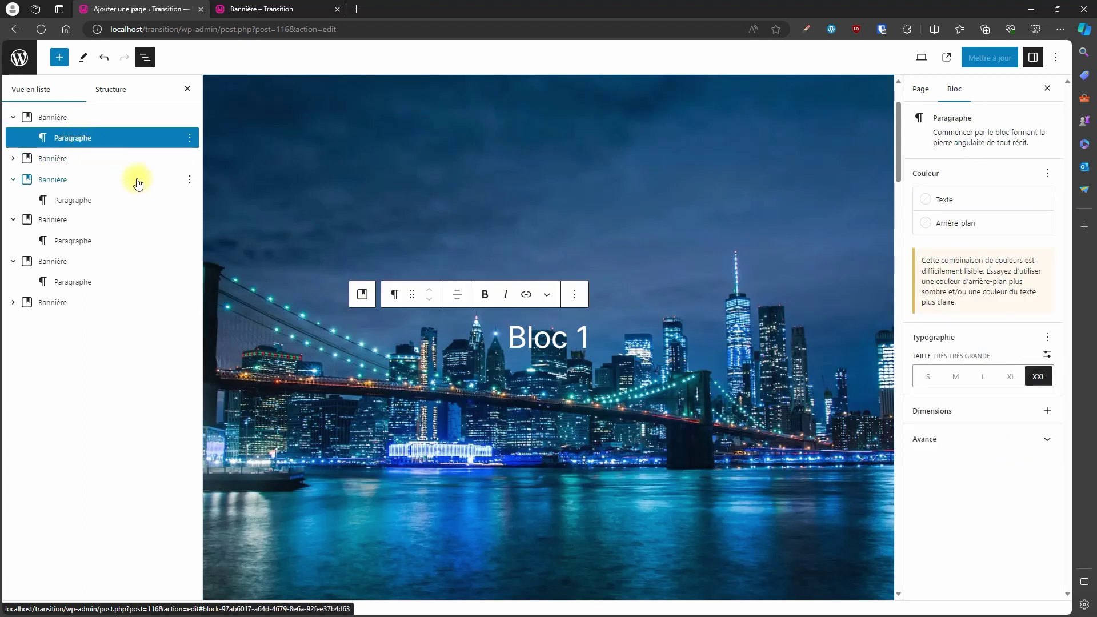
left_click(188, 138)
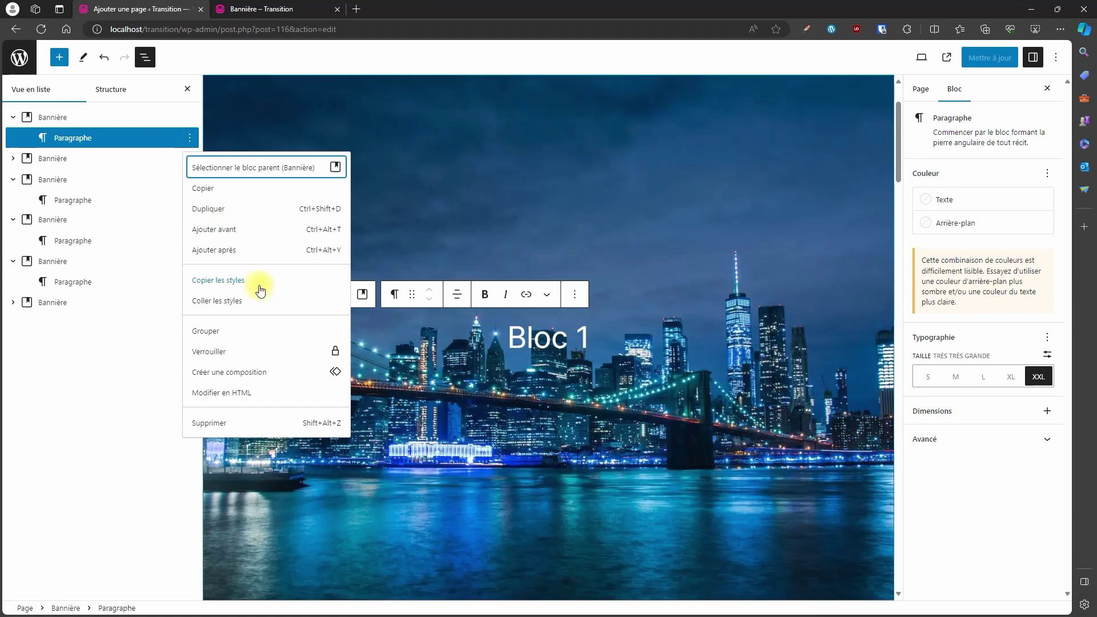
left_click(230, 249)
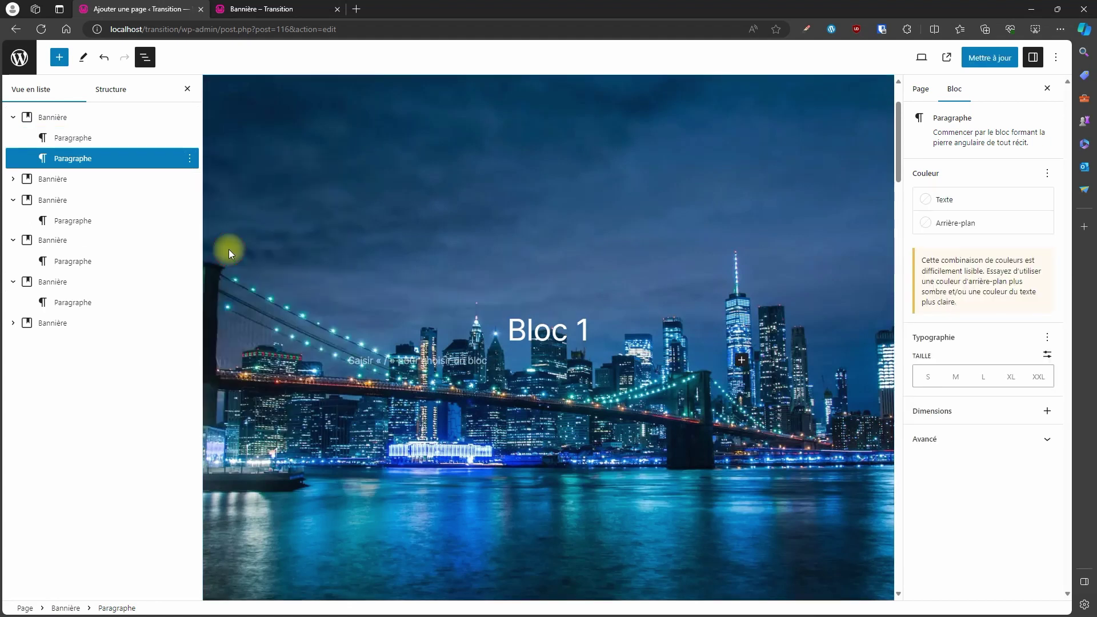
type("/col")
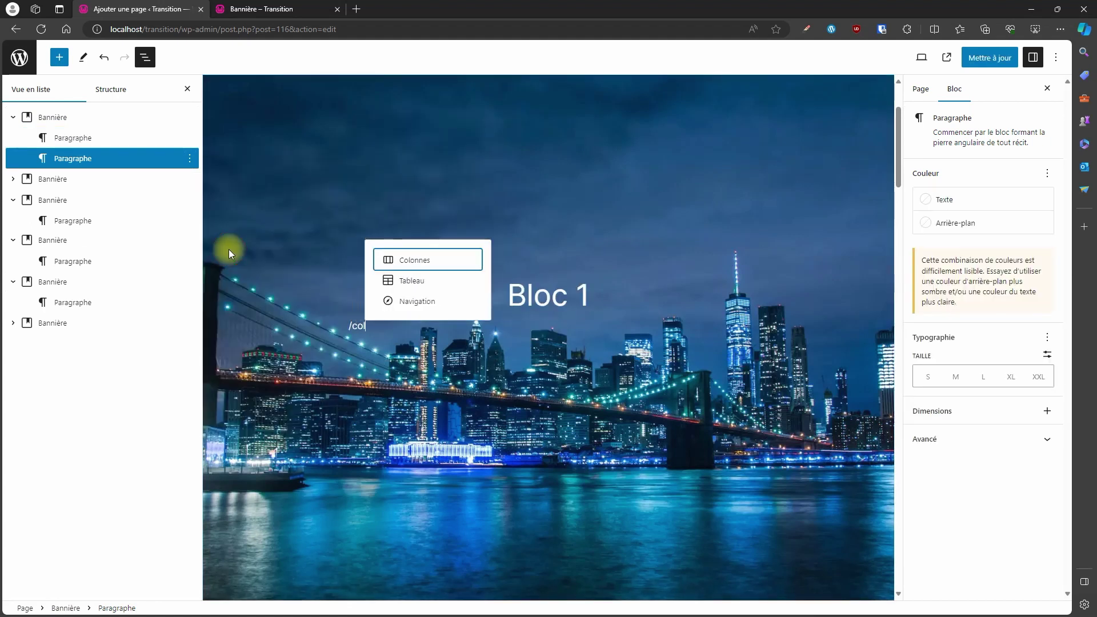
left_click(415, 268)
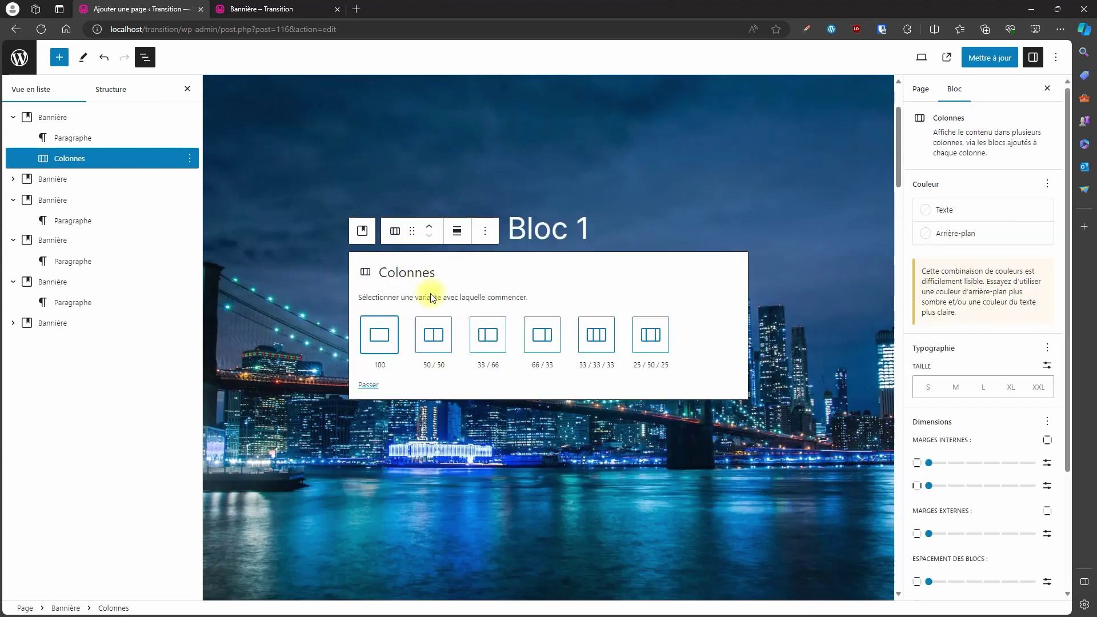
left_click(391, 346)
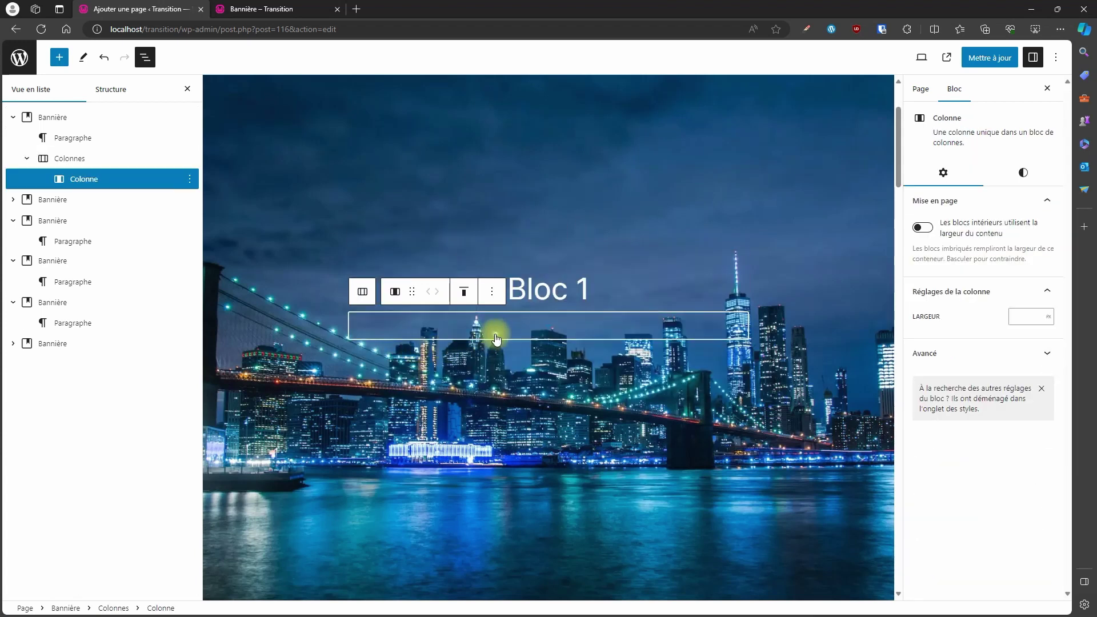
Add a paragraph inside the new column and paste the copied sample text into it.
left_click(532, 329)
left_click(490, 412)
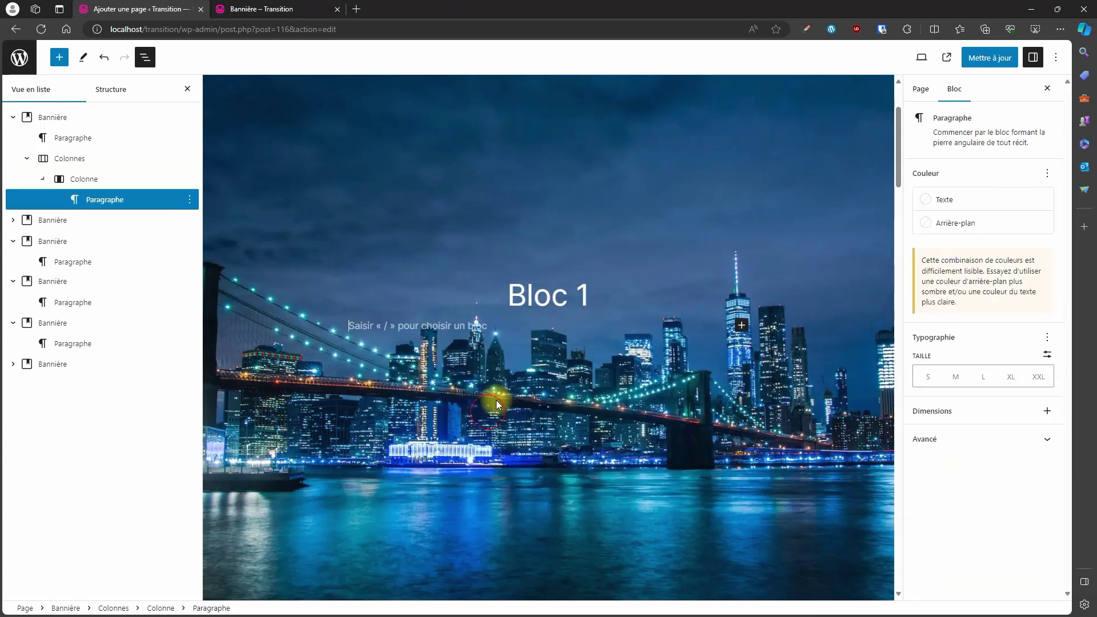
key("ctrl+v")
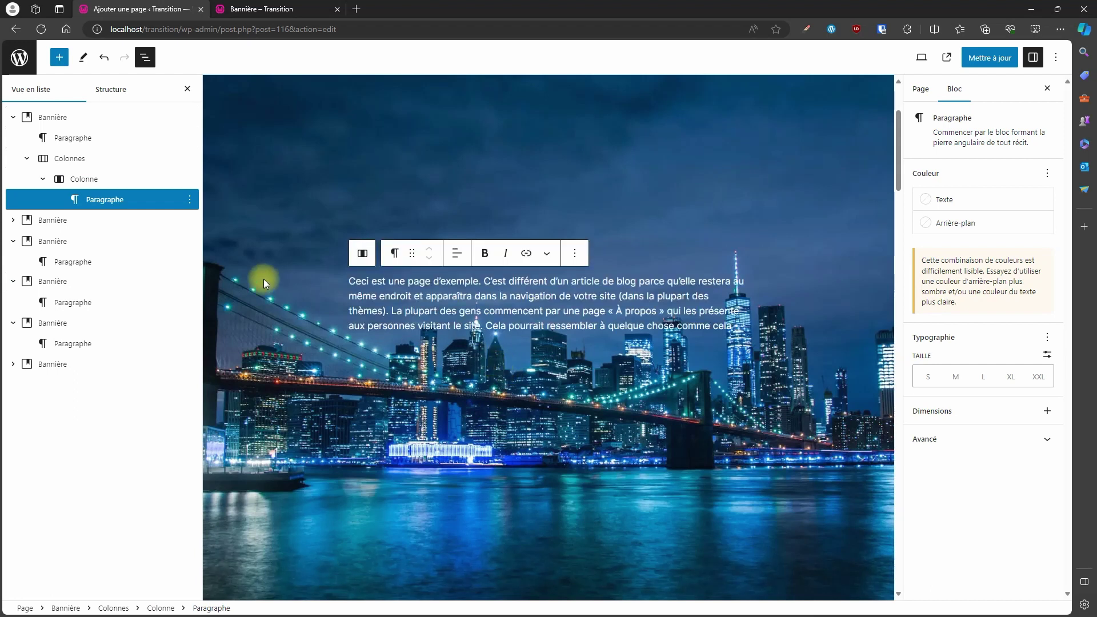
Give the column a semi-transparent black background, #000000A8.
left_click(90, 179)
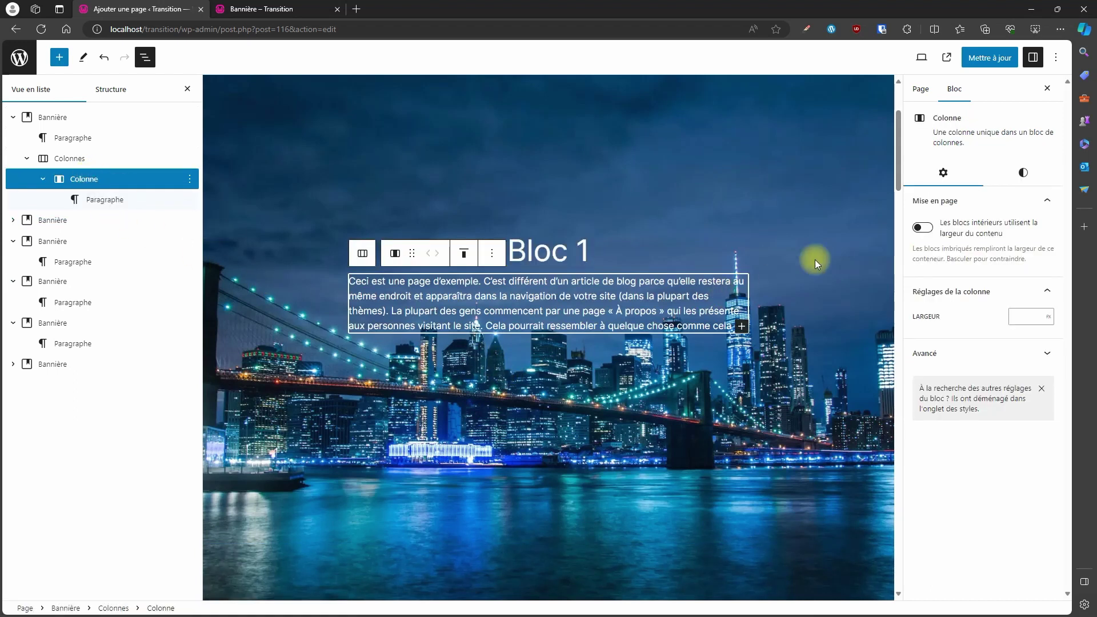
left_click(1023, 173)
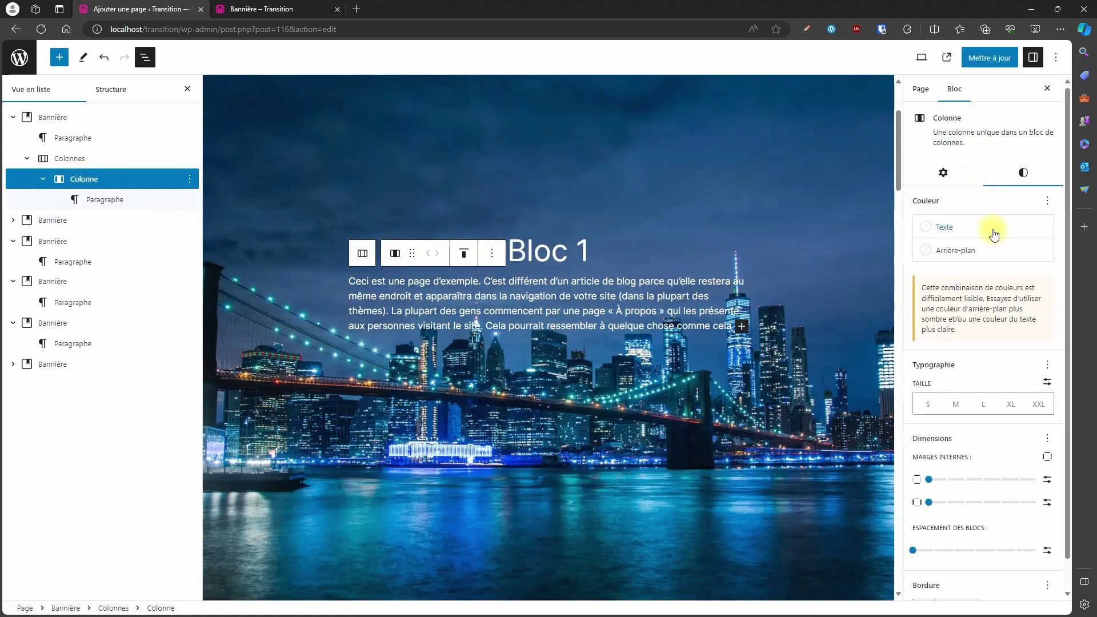
left_click(970, 253)
left_click(806, 380)
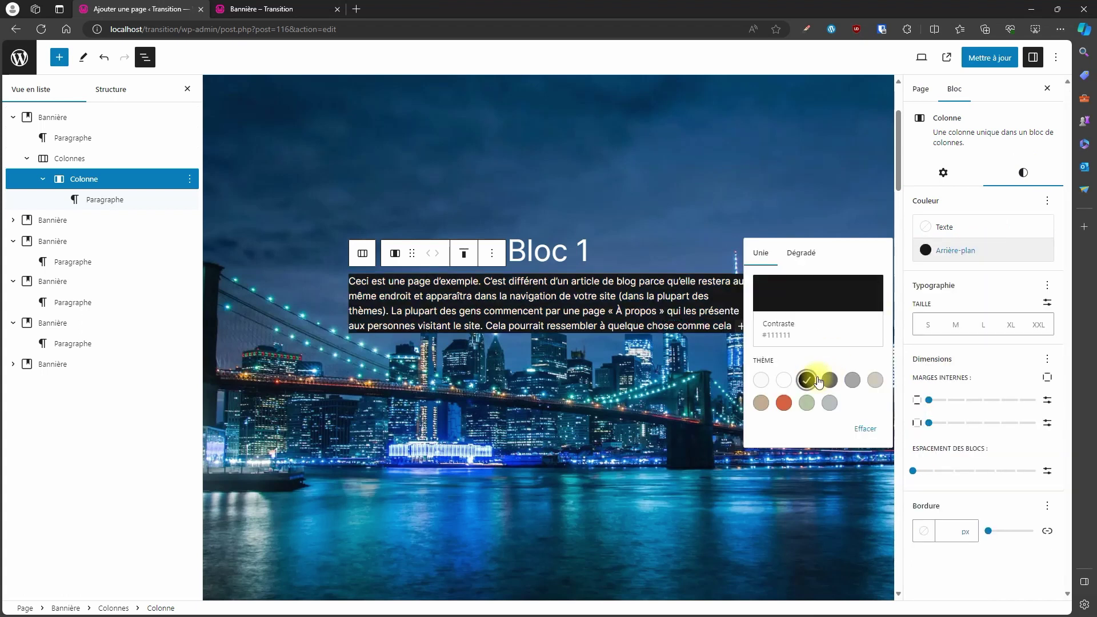
left_click(818, 294)
left_click_drag(647, 325, 607, 439)
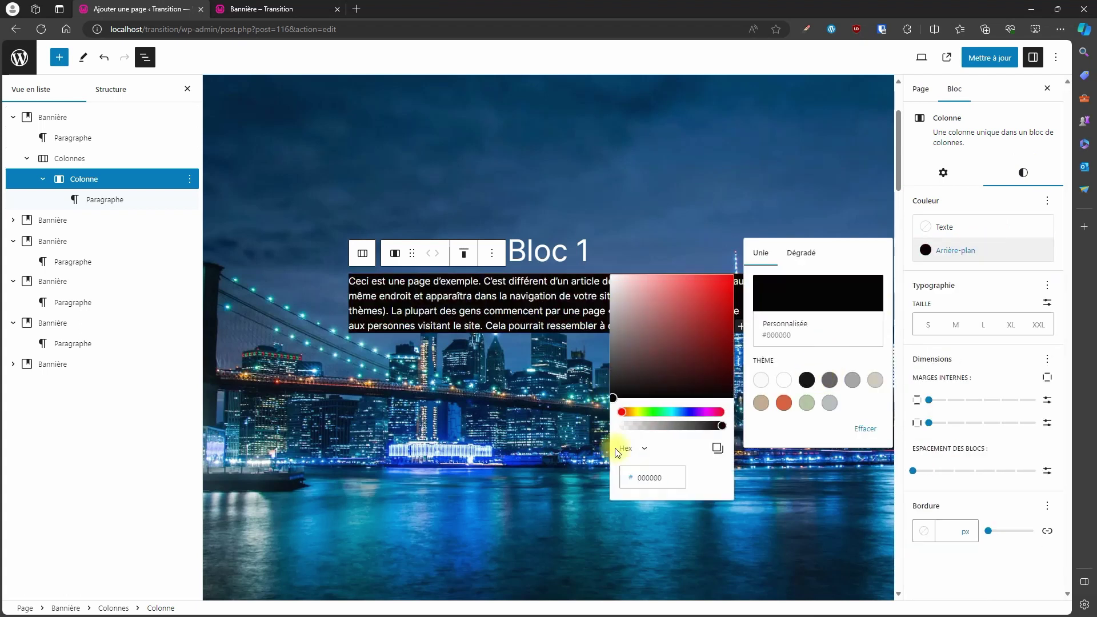
left_click(846, 295)
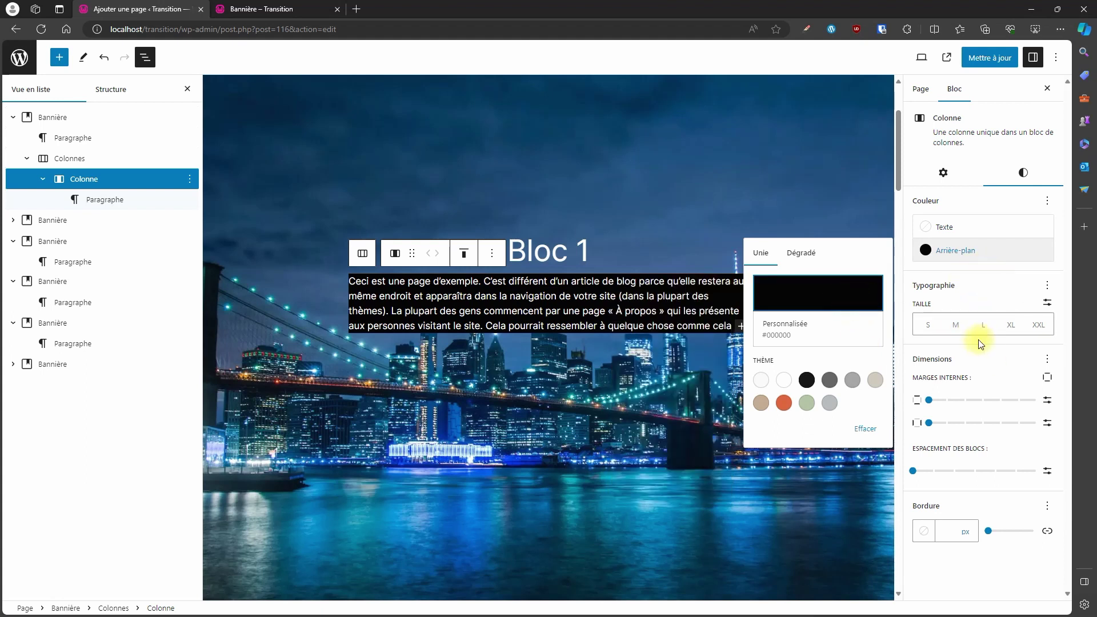
left_click(846, 298)
left_click_drag(719, 426, 688, 424)
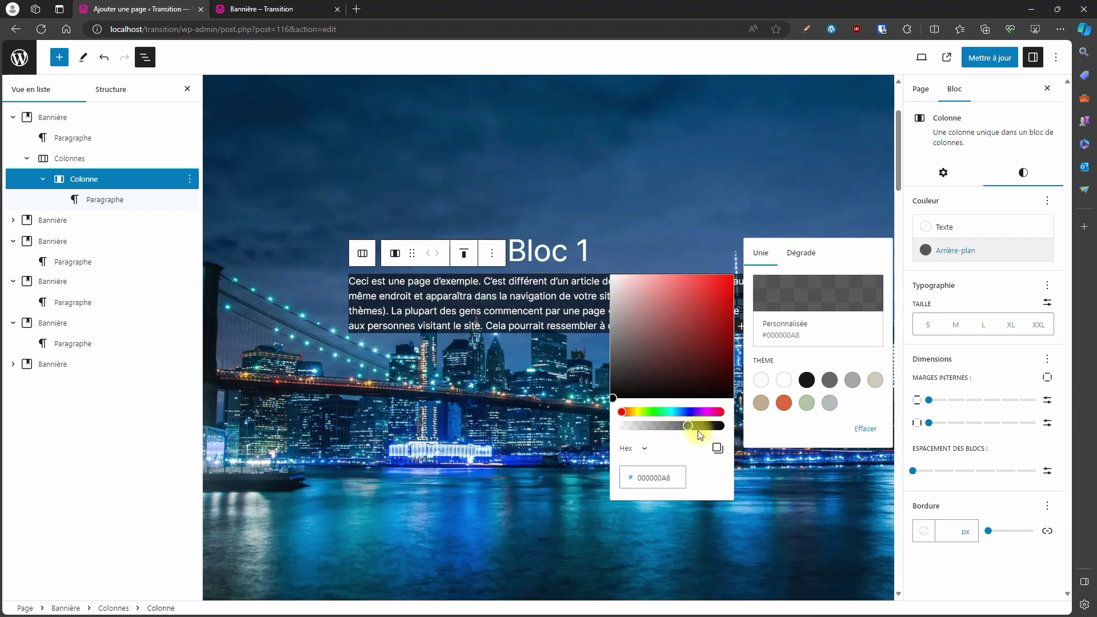
Set the column's vertical and horizontal padding to the first preset size and update the page.
left_click_drag(927, 401, 946, 423)
left_click(988, 57)
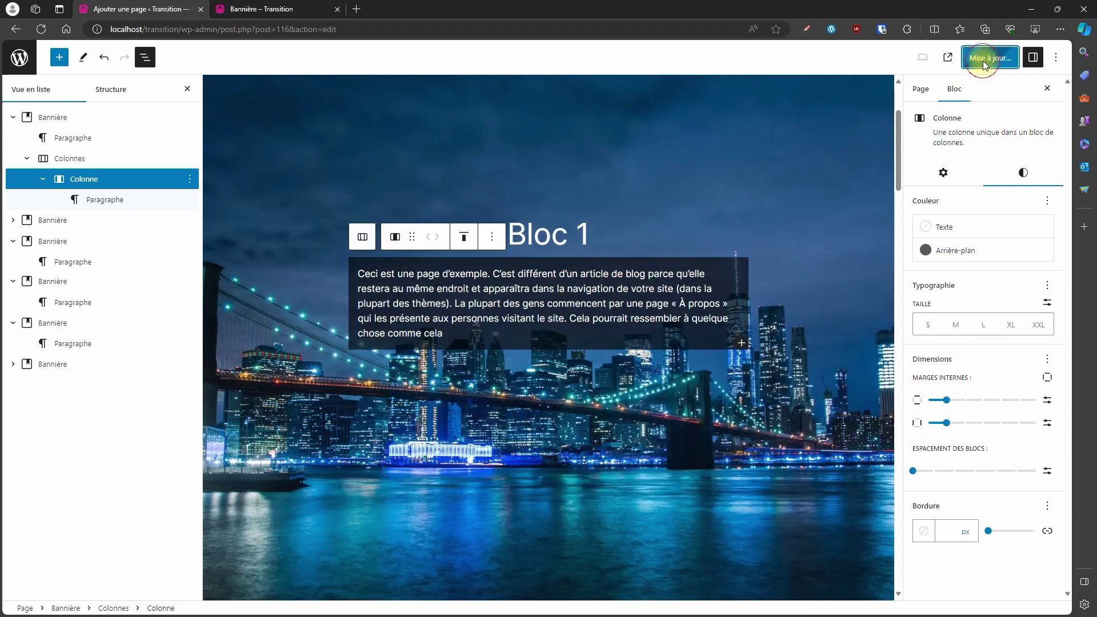
Reload the published page and examine how the first banner's text box and the following banners behave while scrolling.
left_click(254, 9)
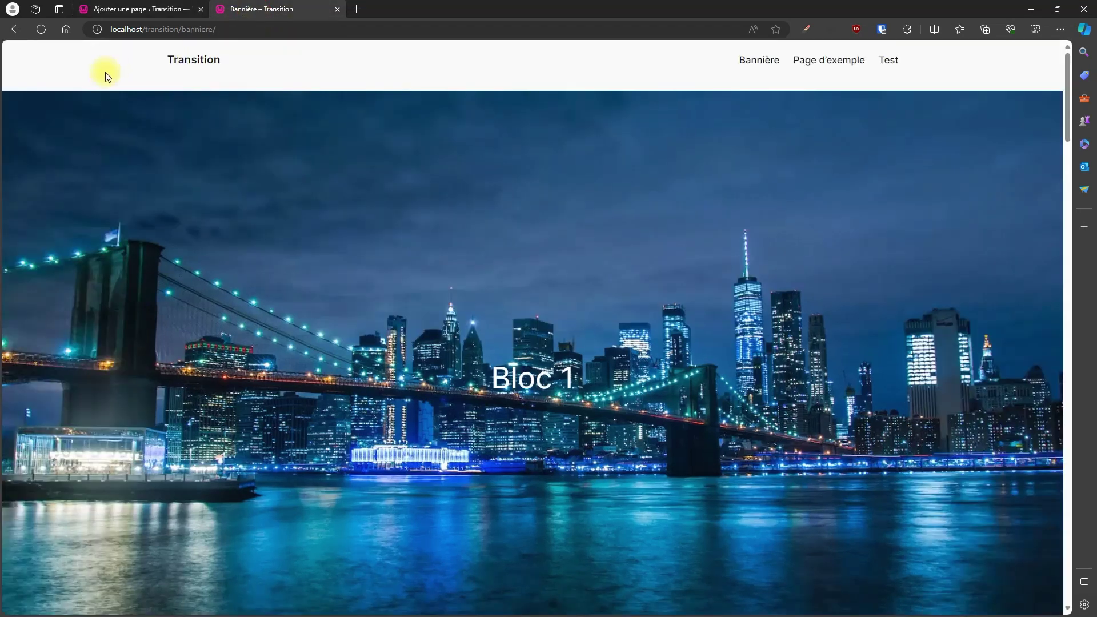
left_click(41, 29)
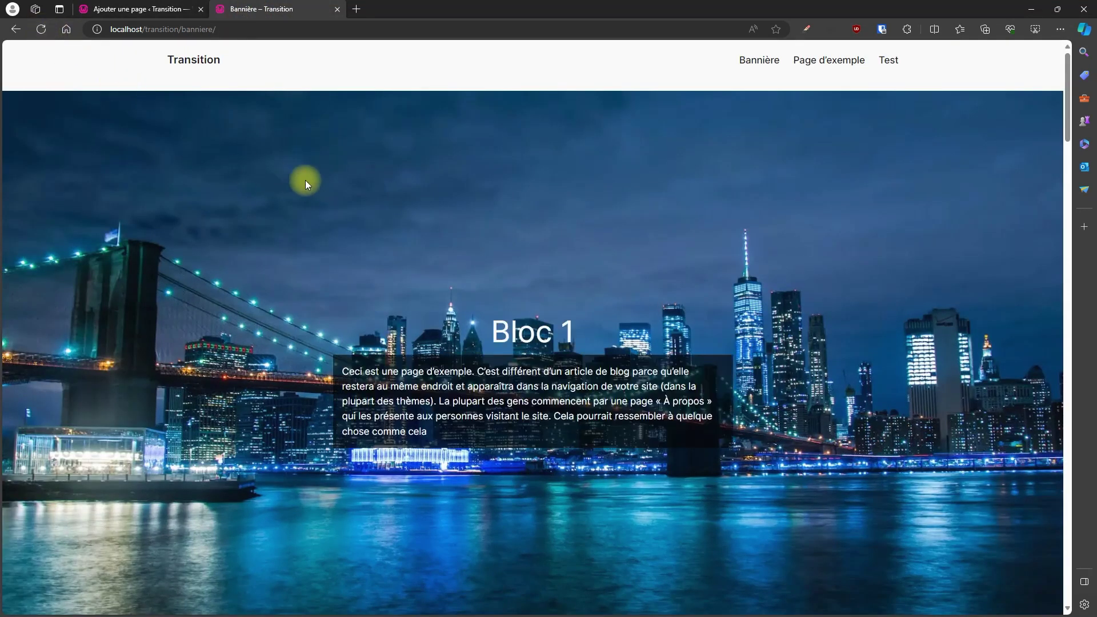
scroll(292, 178, "down", 3)
scroll(271, 167, "up", 3)
scroll(478, 296, "down", 3)
scroll(487, 274, "down", 5)
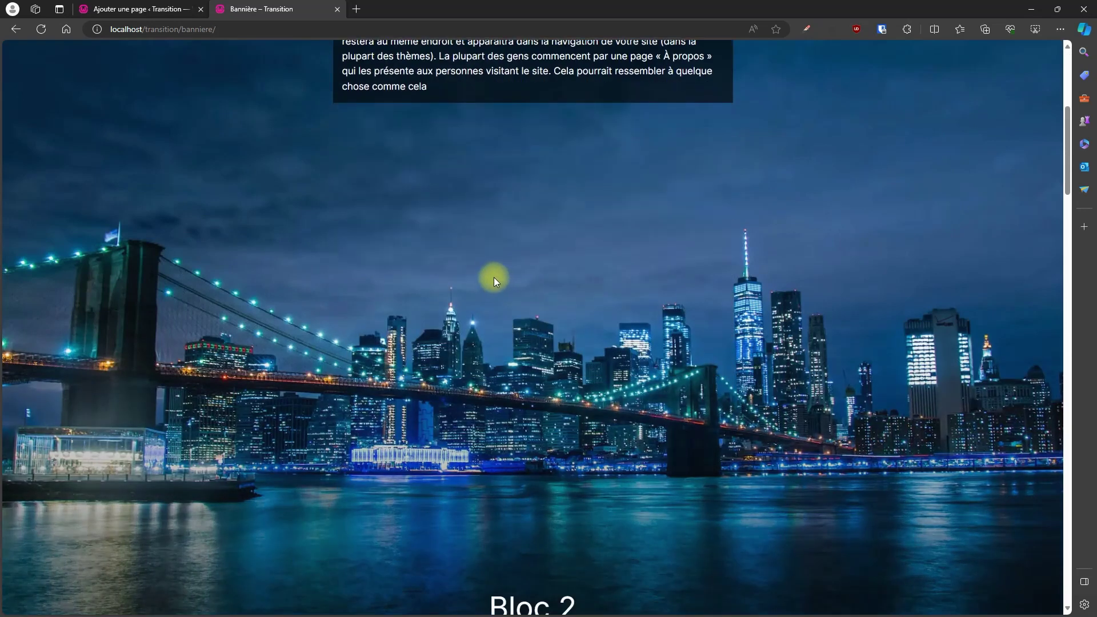
scroll(554, 335, "down", 10)
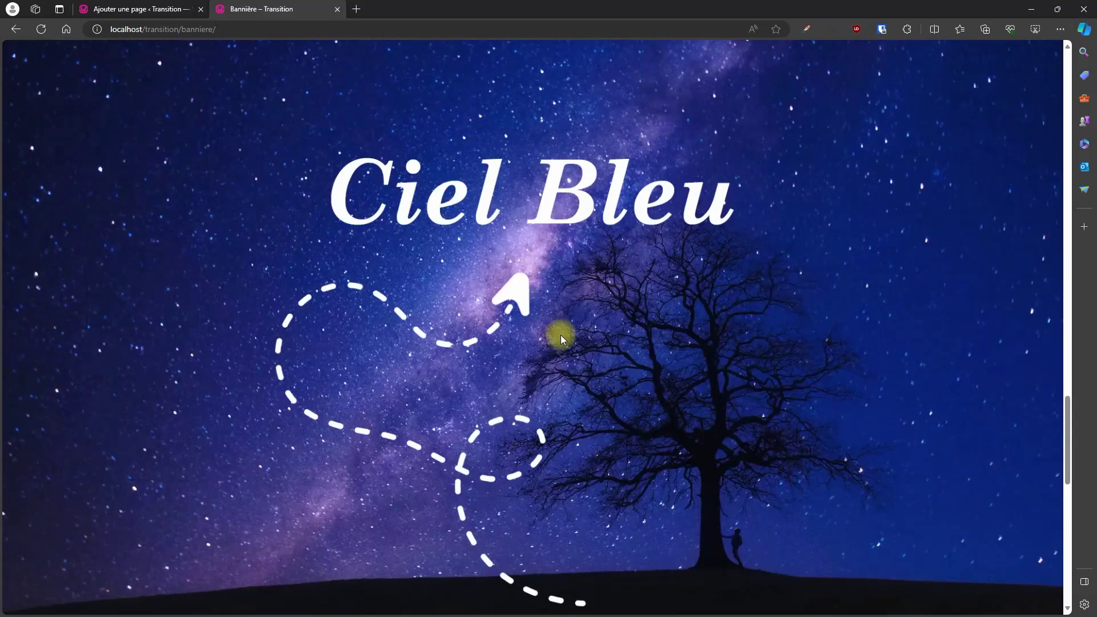
scroll(558, 341, "down", 3)
scroll(563, 343, "up", 12)
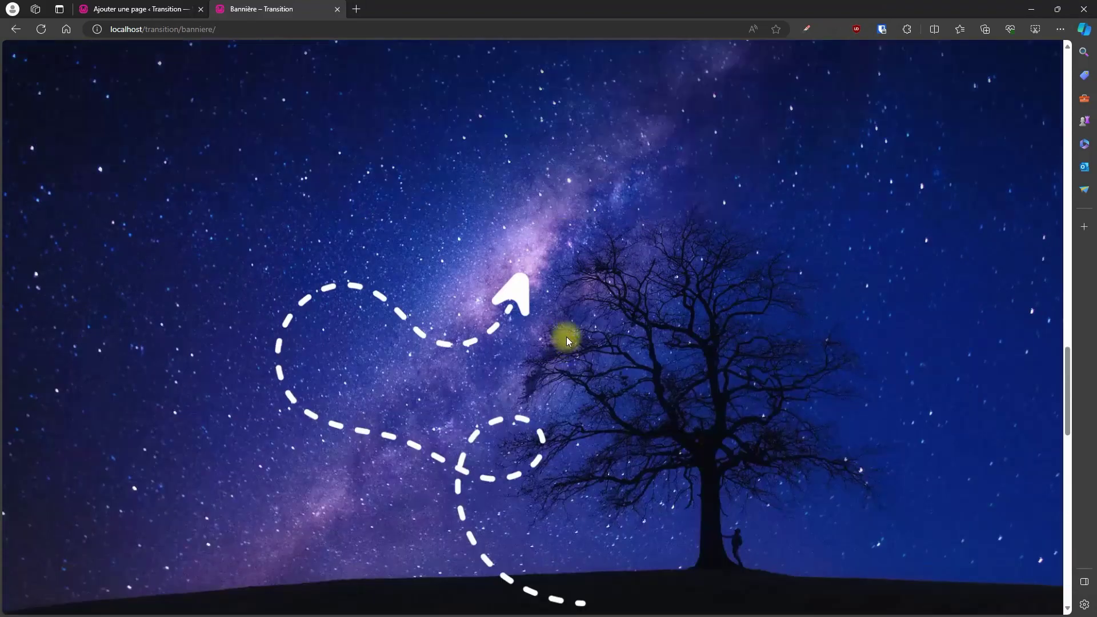
scroll(559, 319, "up", 10)
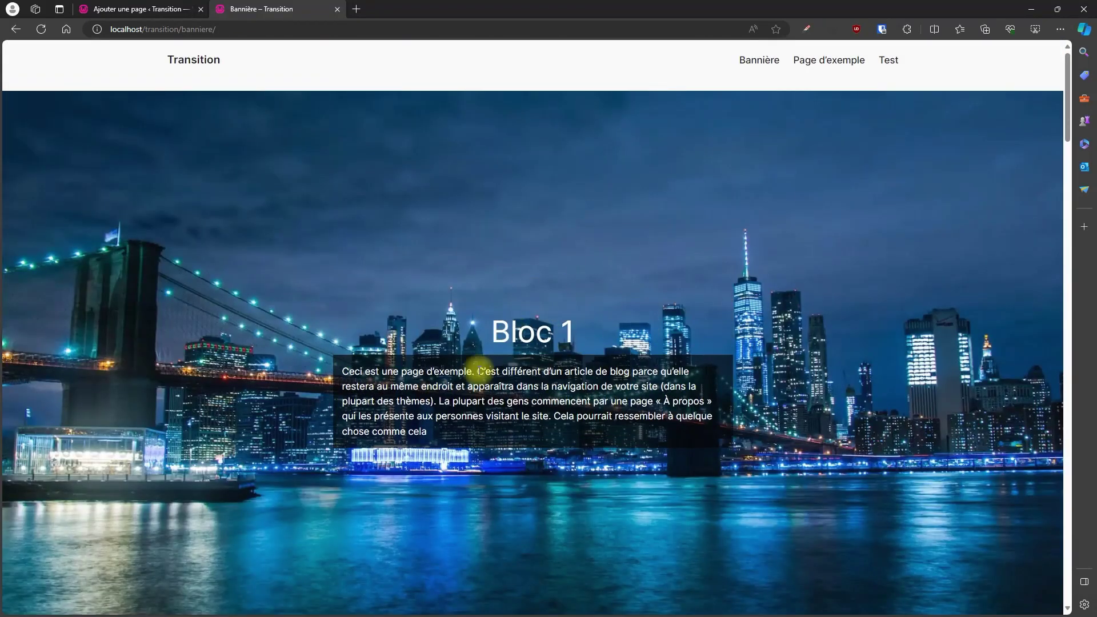
scroll(589, 400, "down", 3)
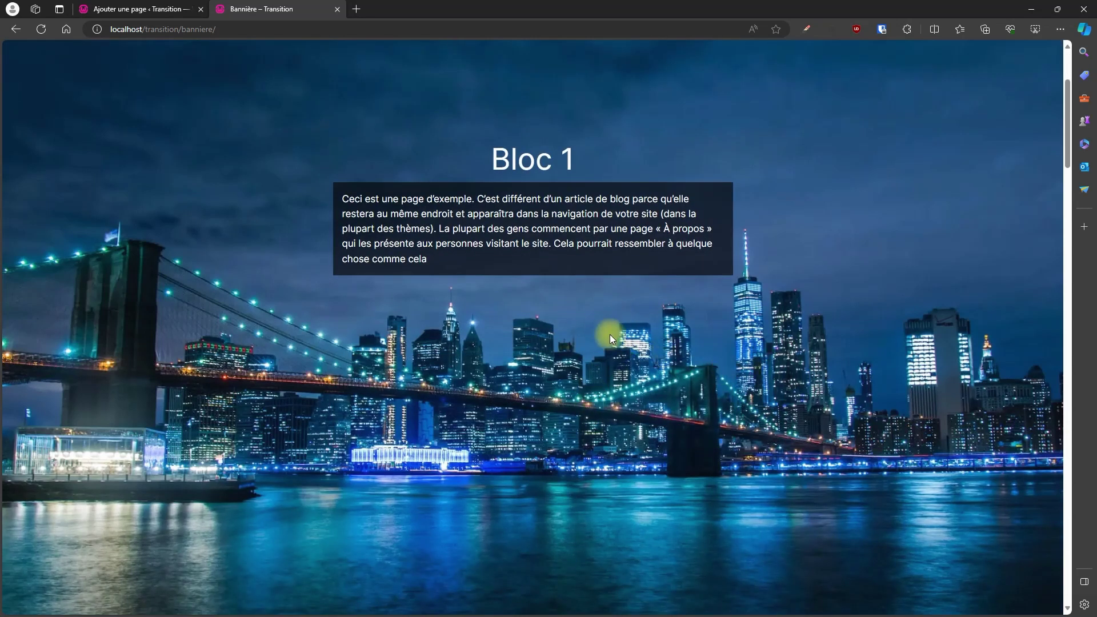
scroll(609, 334, "up", 3)
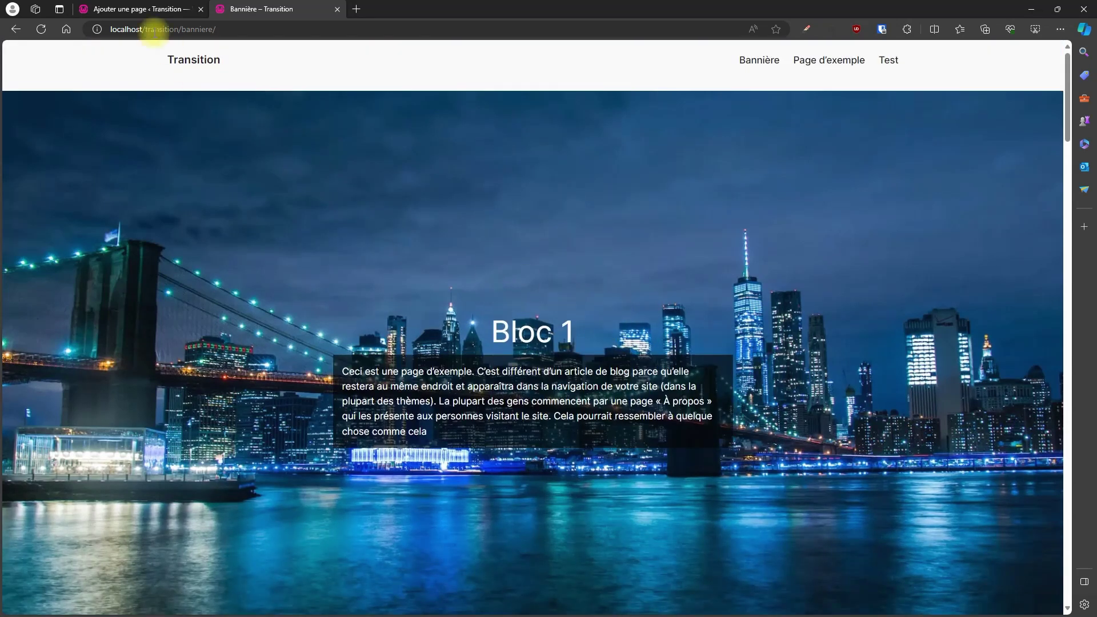